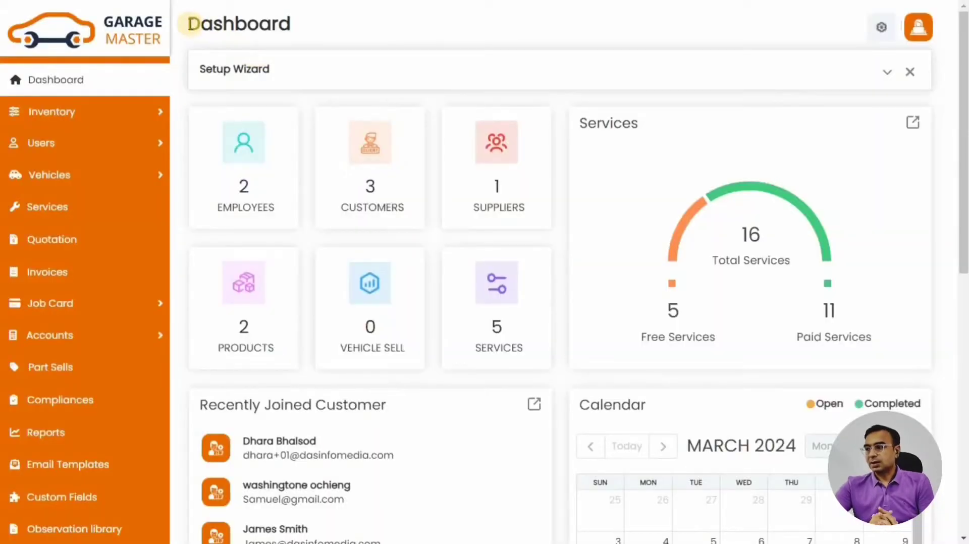
Expand the Dashboard's Setup Wizard bar to show its nine setup steps, Settings through Job Card
drag(189, 24, 306, 24)
click(307, 24)
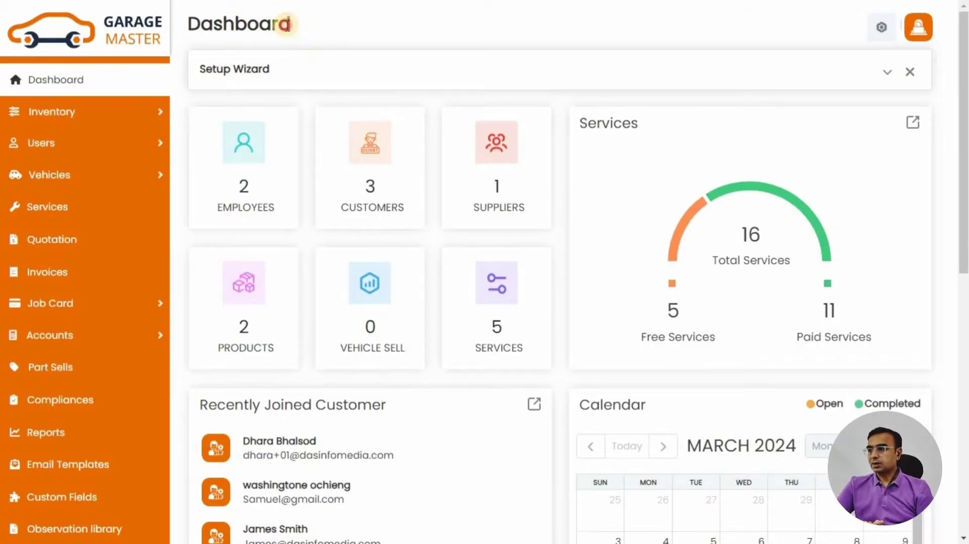
double_click(287, 25)
drag(201, 74, 313, 73)
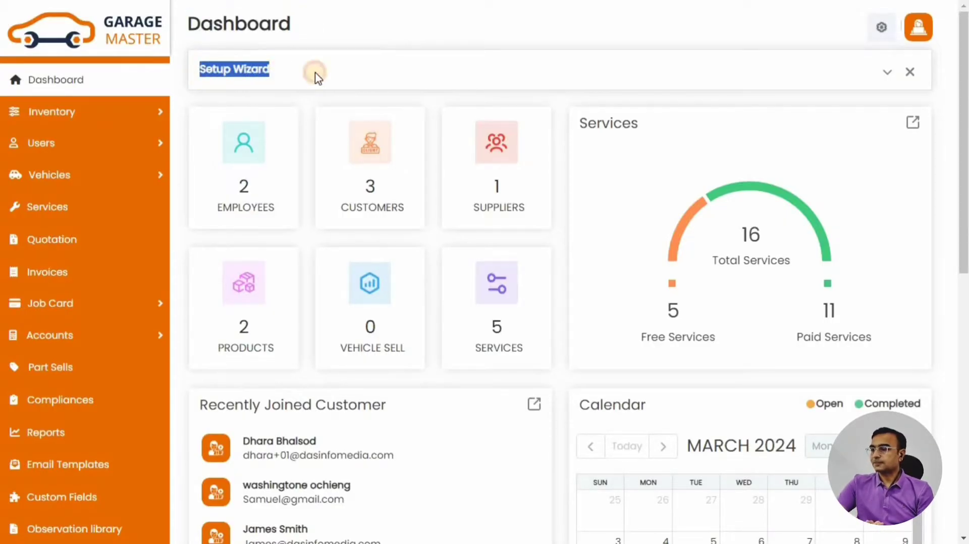
click(887, 75)
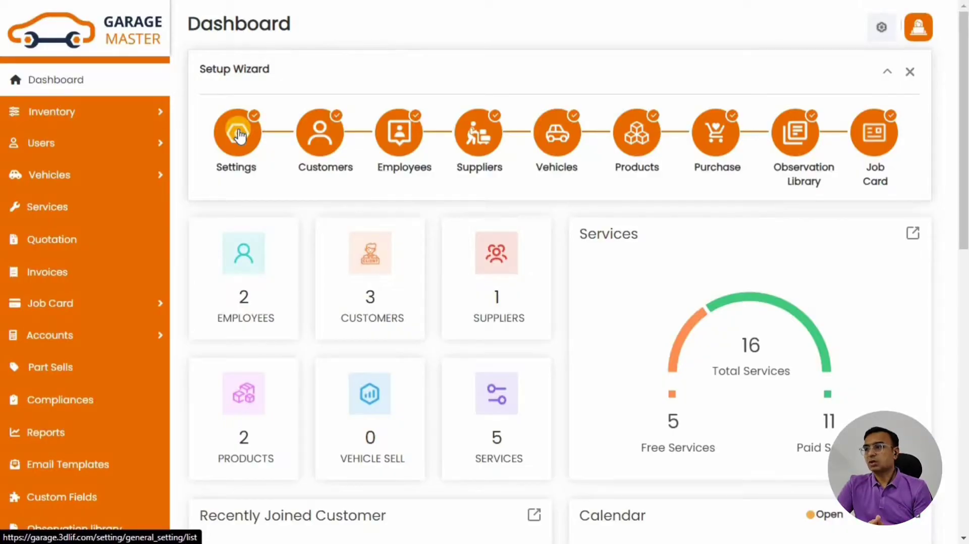
Open the Settings setup step and set the Starting Year to 2020
click(239, 135)
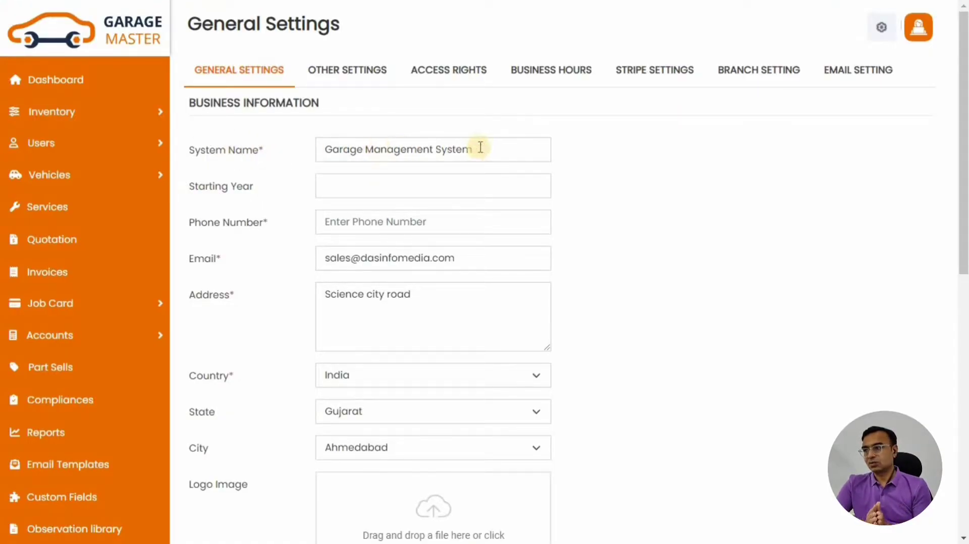
click(359, 190)
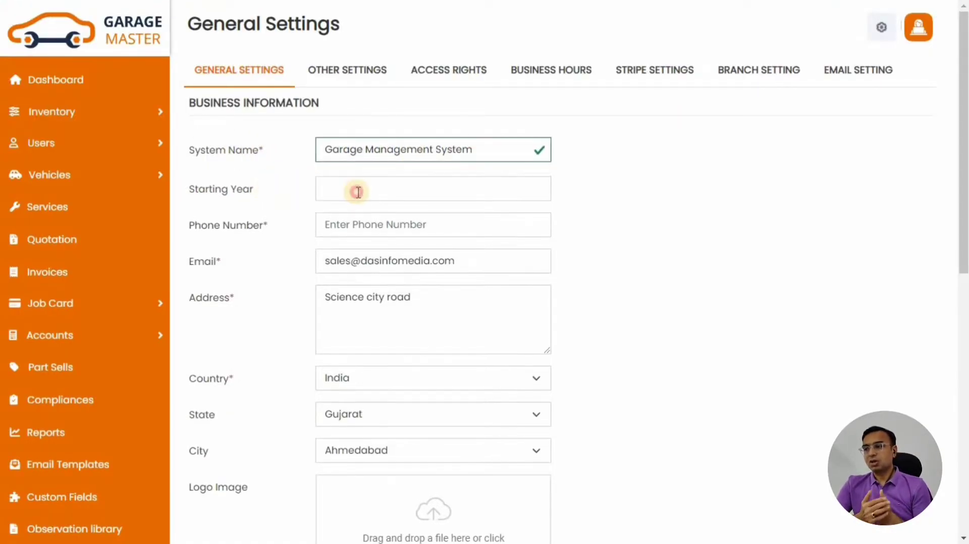
click(366, 247)
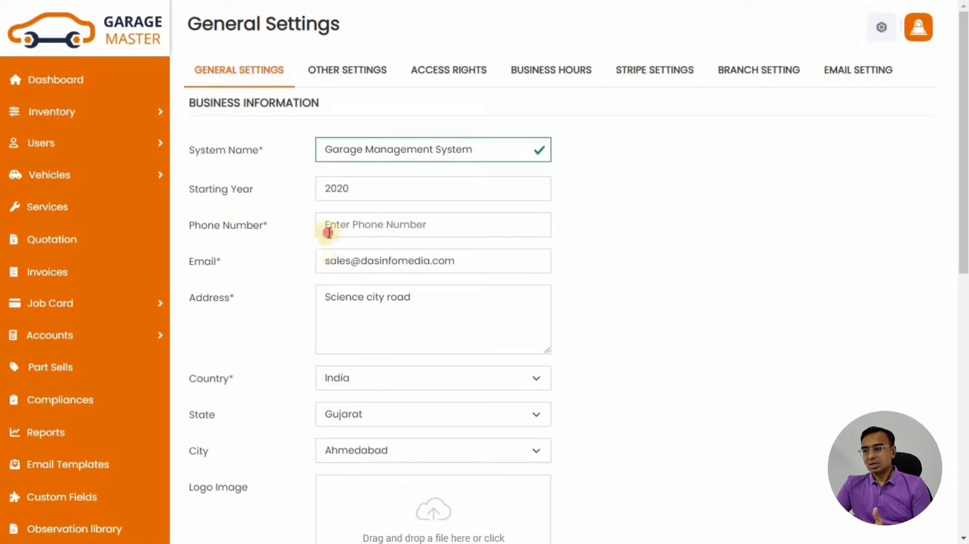
click(328, 233)
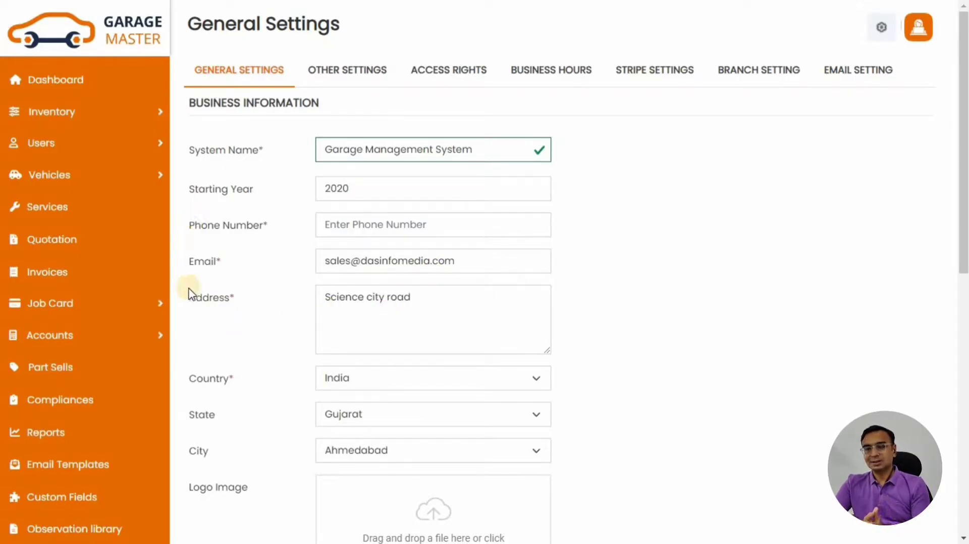
Look over the Country, State, City and Logo Image fields of the general settings
scroll(192, 293, down, 5)
drag(186, 100, 242, 101)
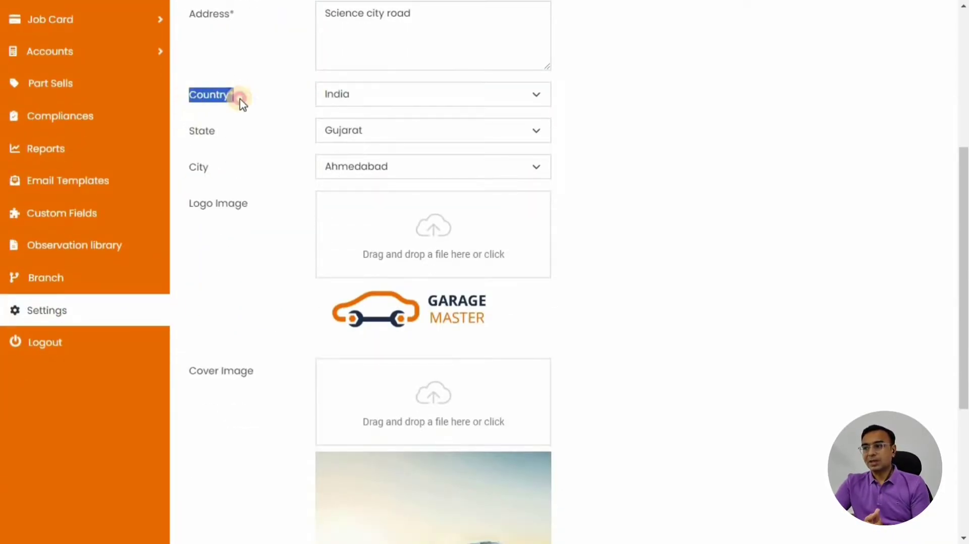
drag(190, 133, 222, 132)
drag(228, 176, 188, 168)
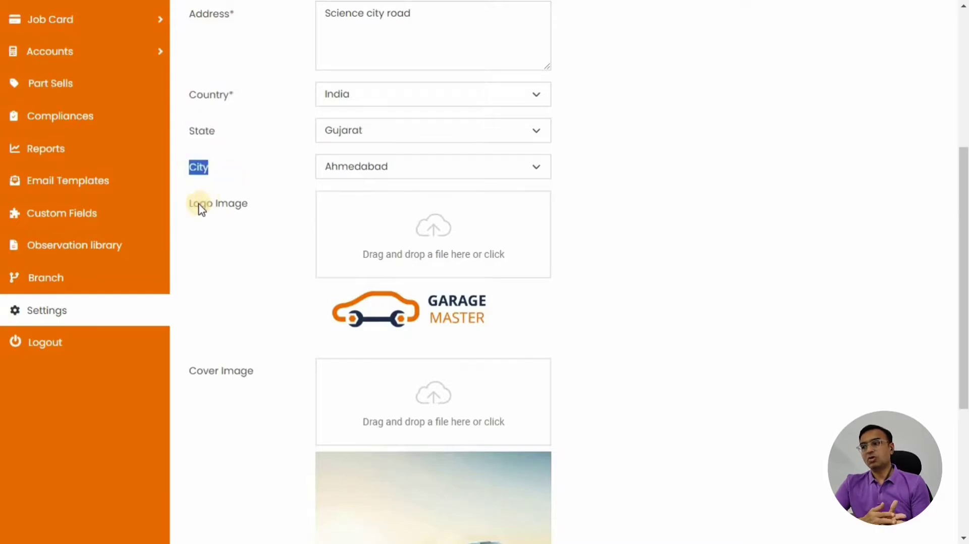
drag(200, 208, 266, 205)
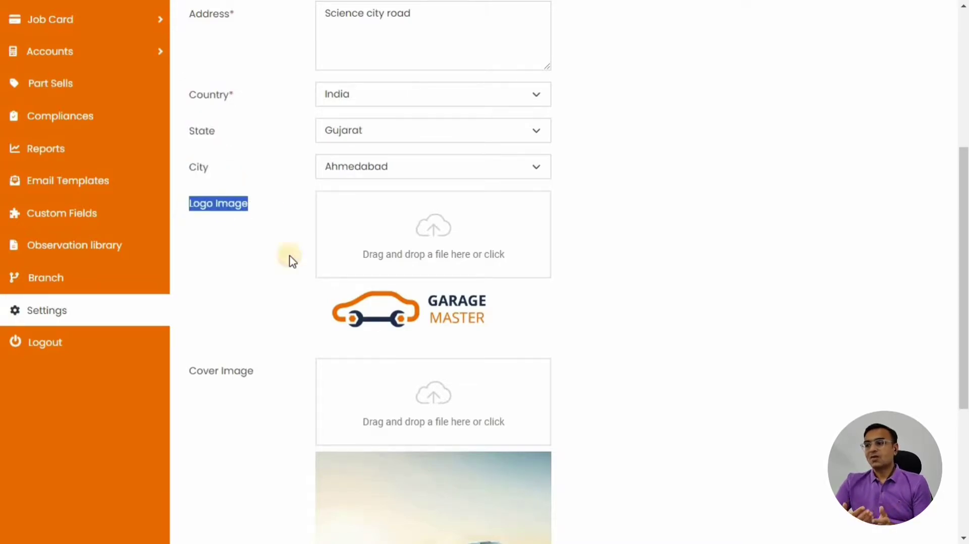
mouse_move(419, 309)
mouse_down()
mouse_move(368, 283)
mouse_move(385, 309)
mouse_move(413, 316)
mouse_up()
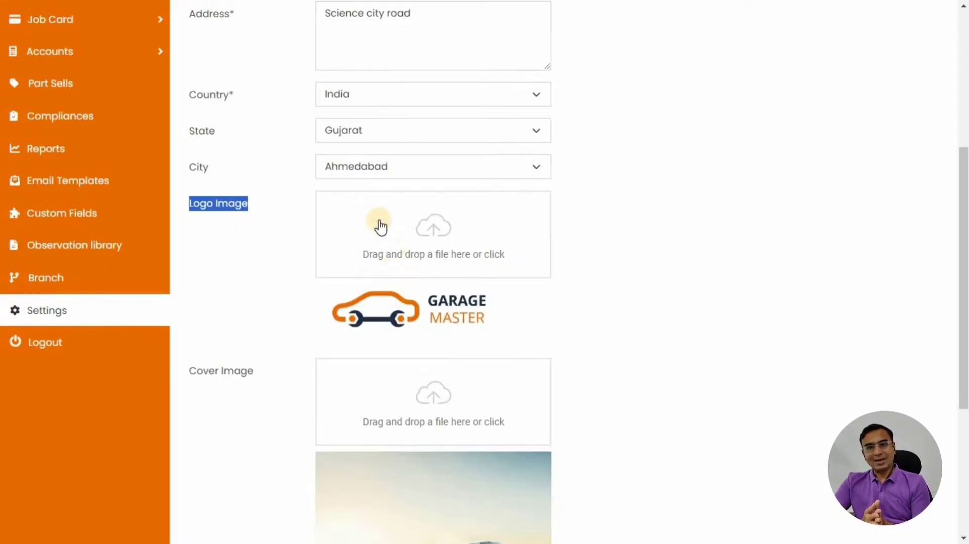
Review the Cover Image section and save the general settings with UPDATE
scroll(208, 223, down, 3)
triple_click(233, 232)
drag(233, 231, 455, 260)
scroll(340, 220, down, 2)
scroll(454, 260, down, 1)
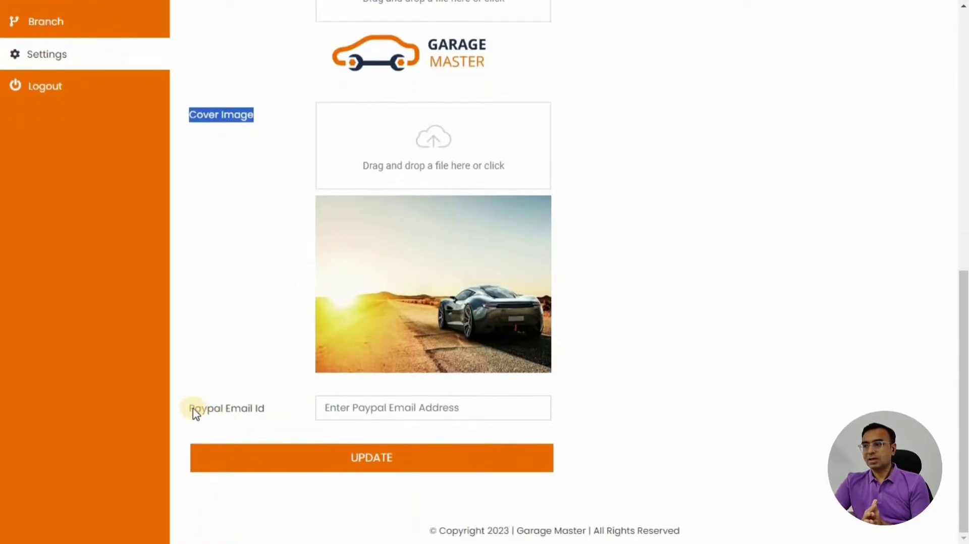
drag(191, 410, 273, 411)
click(273, 410)
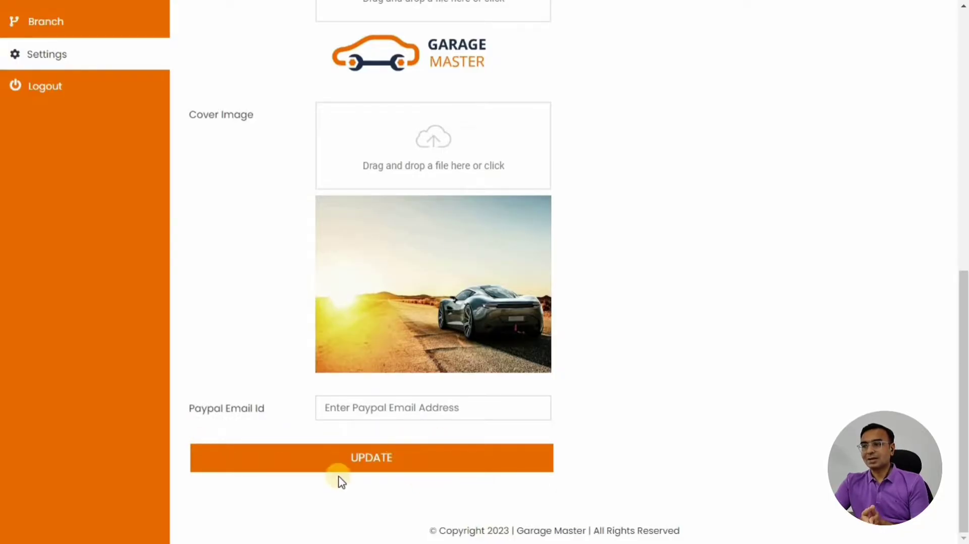
click(259, 457)
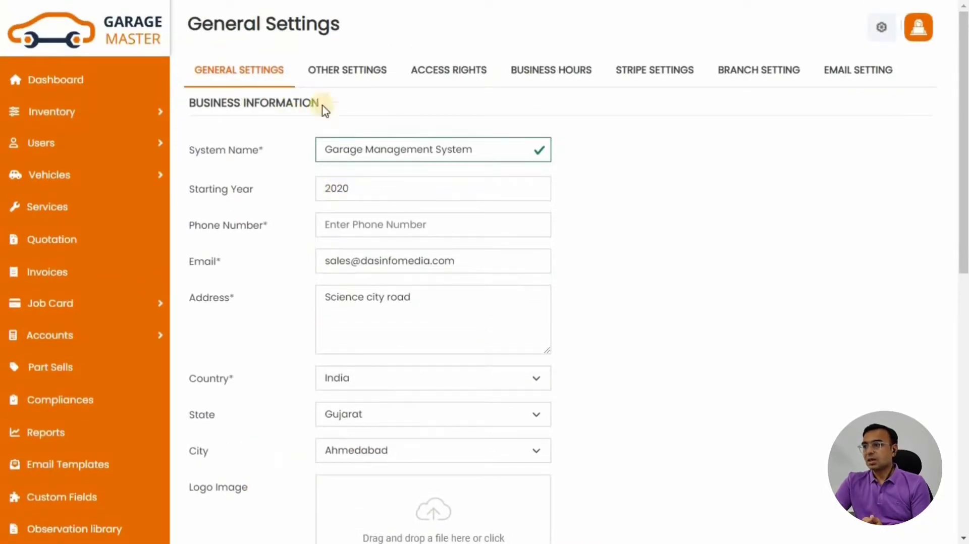
Switch to Other Settings, check the Asia/Kolkata timezone and keep English as the language
click(332, 75)
drag(190, 103, 295, 108)
drag(196, 179, 266, 189)
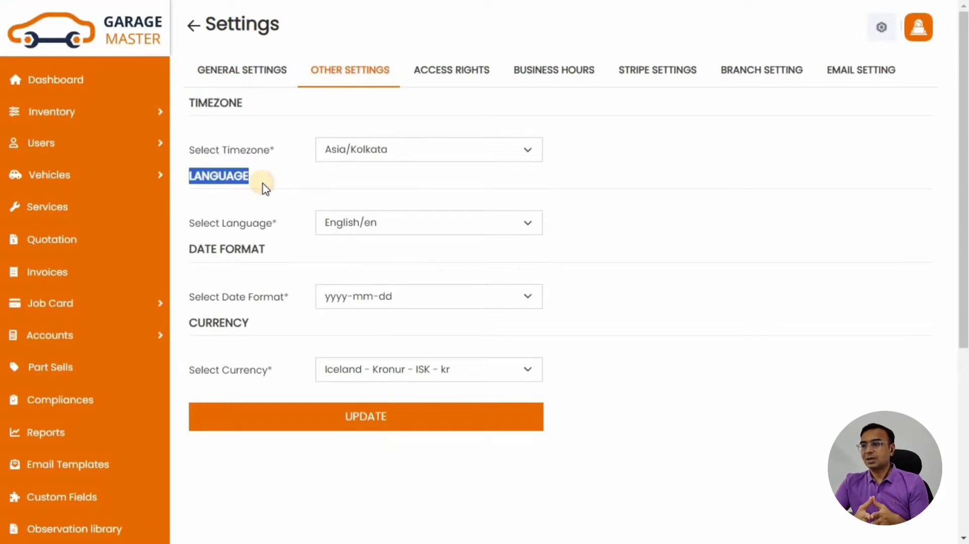
drag(194, 223, 395, 218)
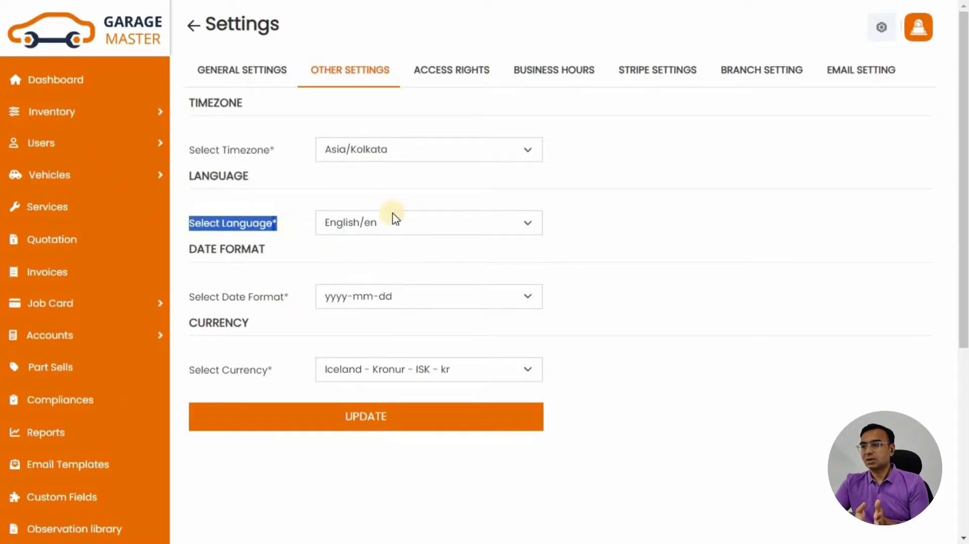
click(427, 224)
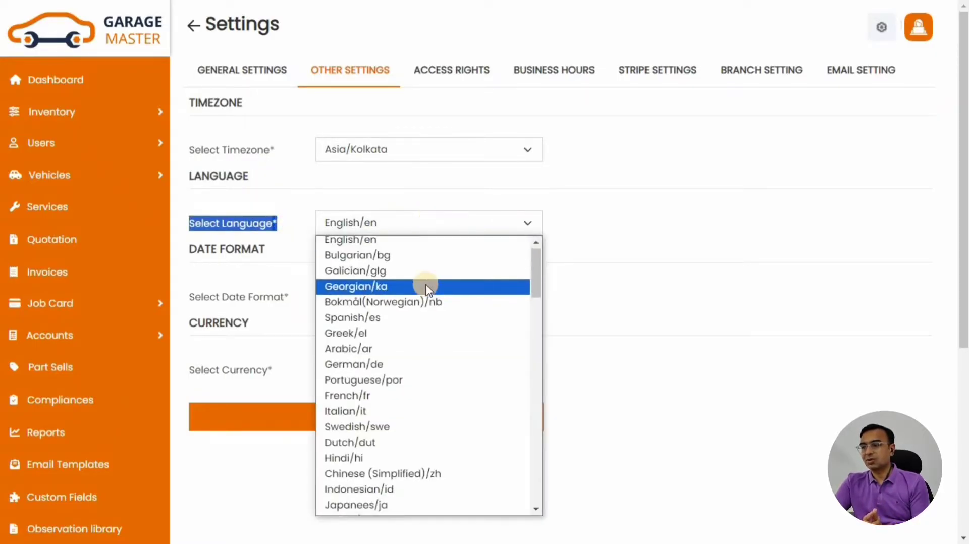
scroll(427, 288, down, 5)
scroll(427, 293, down, 8)
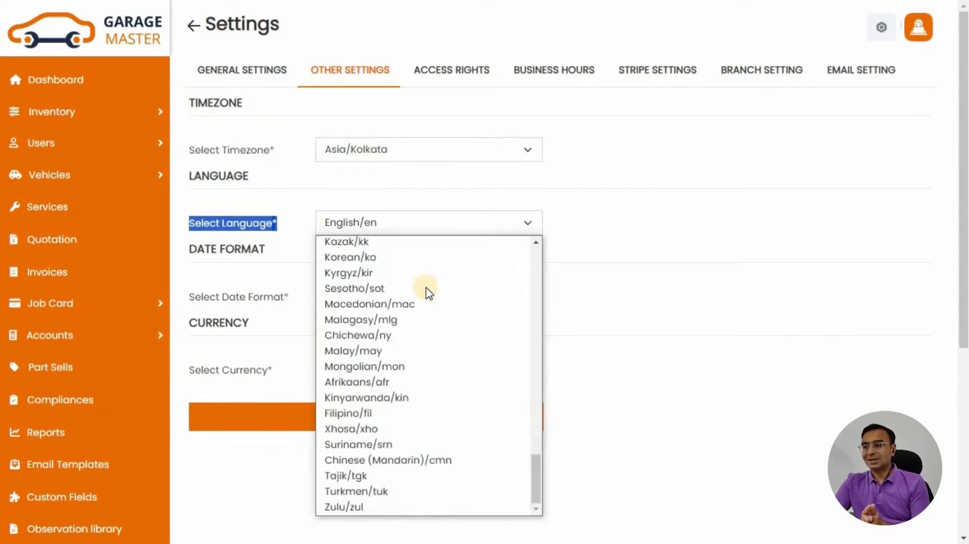
scroll(427, 290, up, 13)
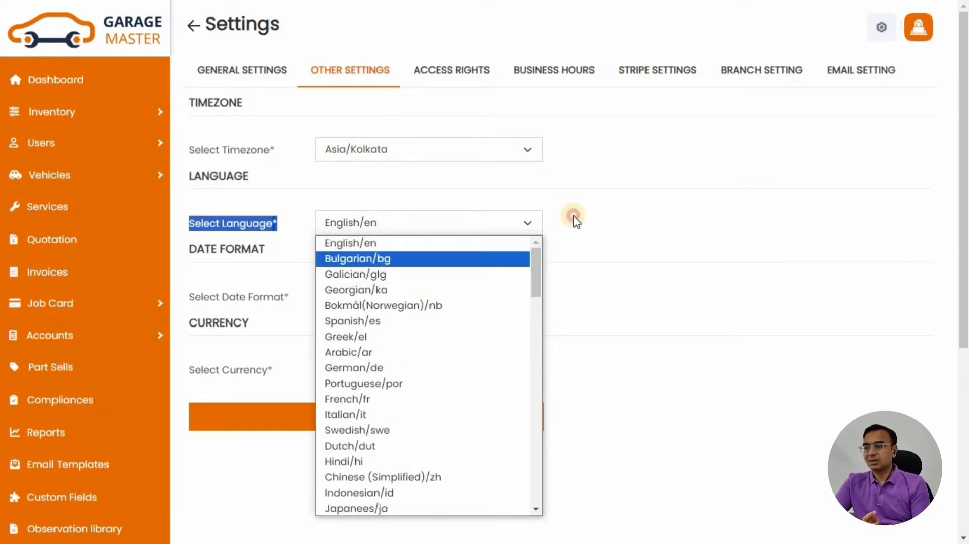
click(573, 219)
Keep the yyyy-mm-dd date format and Iceland Kronur (ISK) currency
drag(211, 306, 422, 309)
click(422, 309)
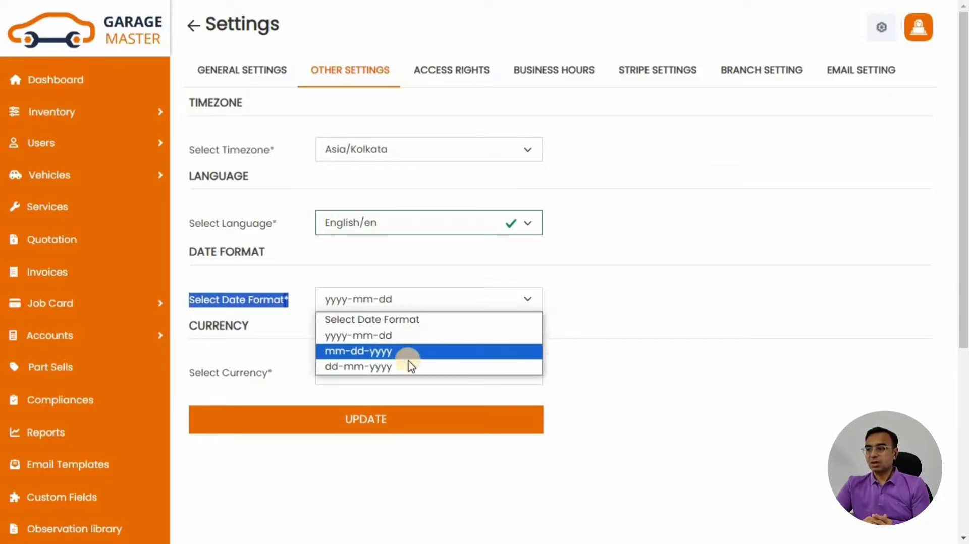
click(227, 330)
drag(191, 376, 283, 381)
click(447, 380)
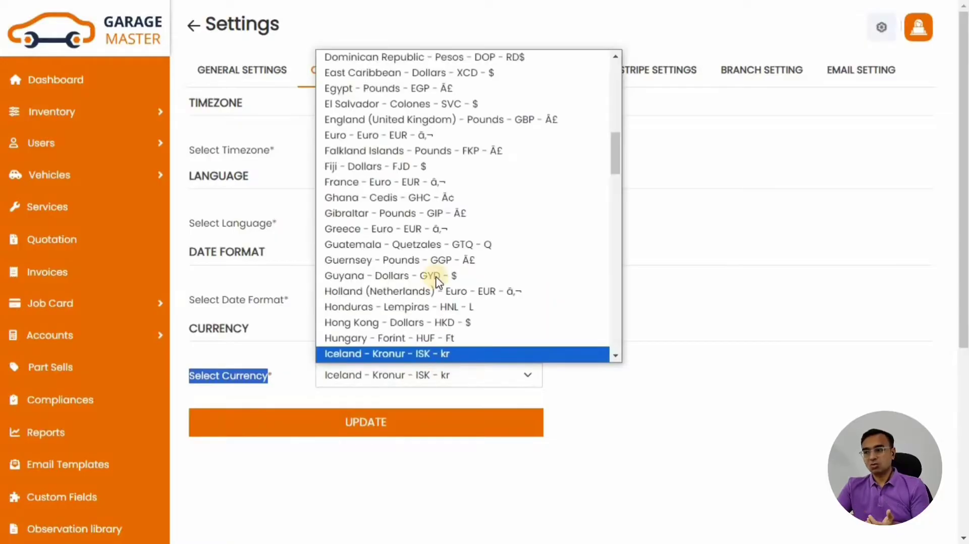
scroll(430, 227, up, 10)
scroll(430, 223, down, 20)
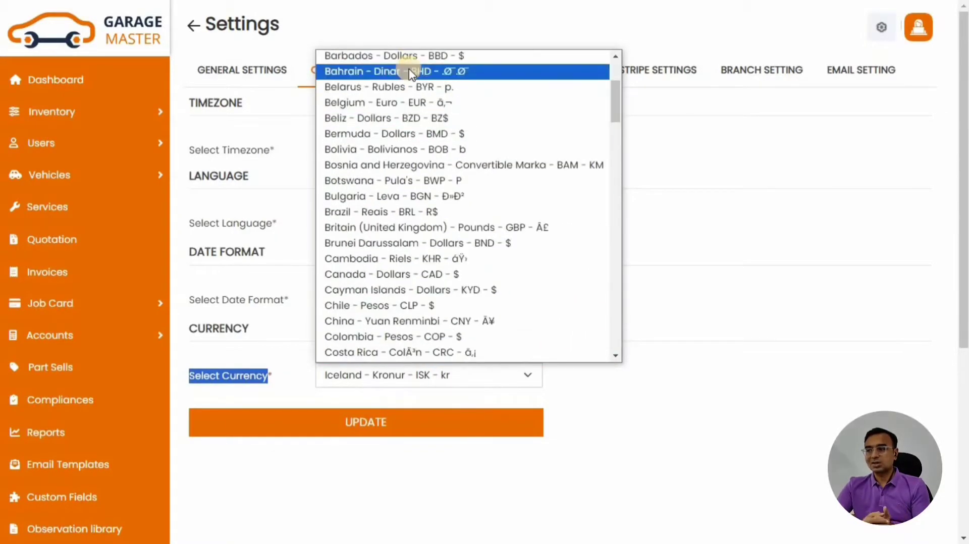
scroll(419, 185, down, 12)
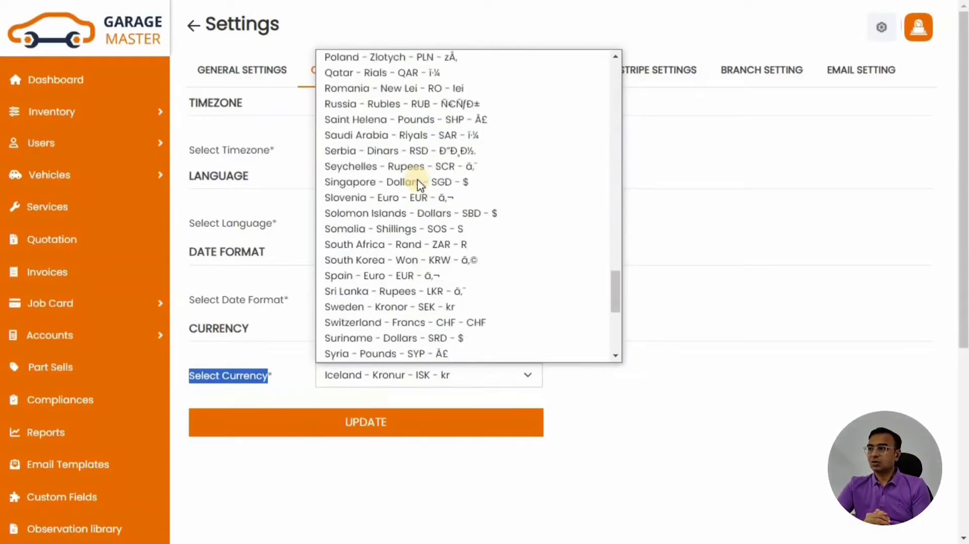
click(645, 375)
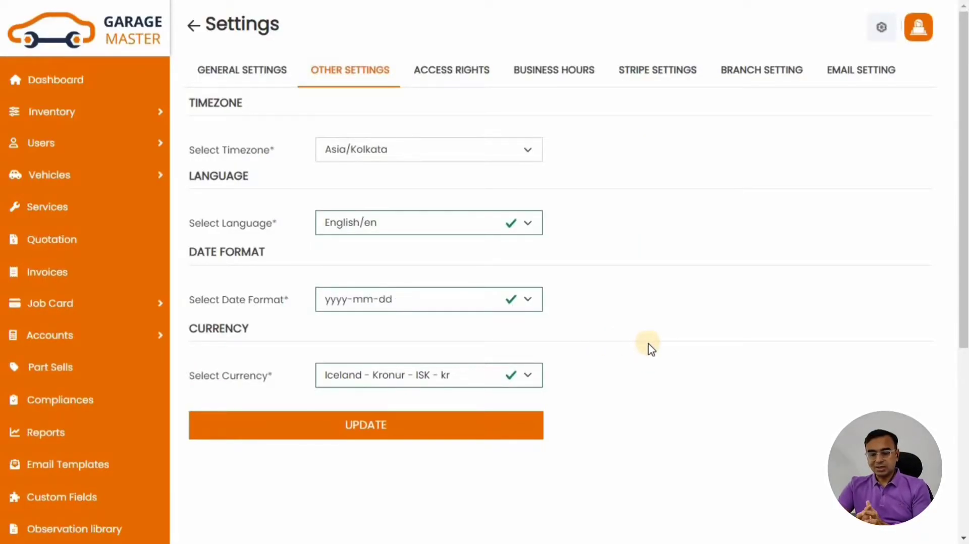
click(465, 74)
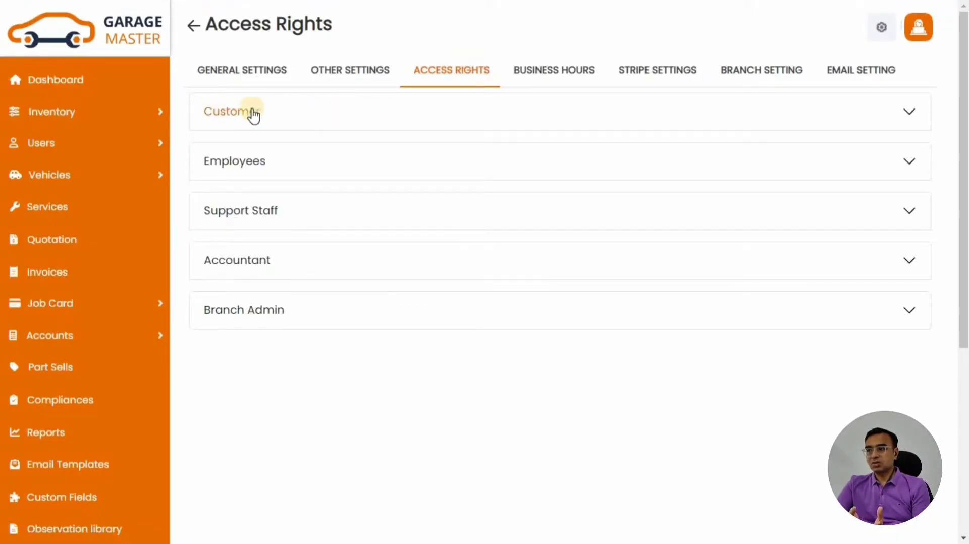
click(326, 118)
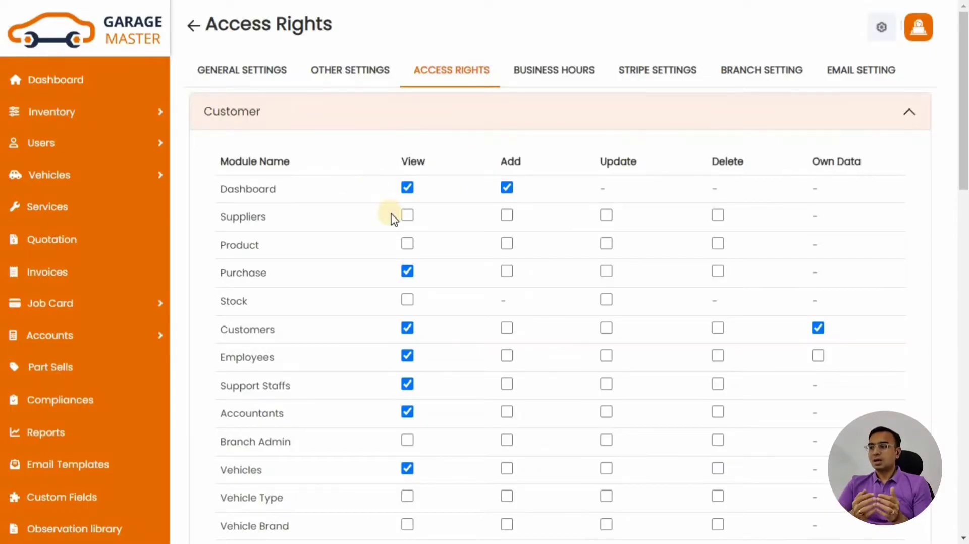
click(285, 117)
click(286, 169)
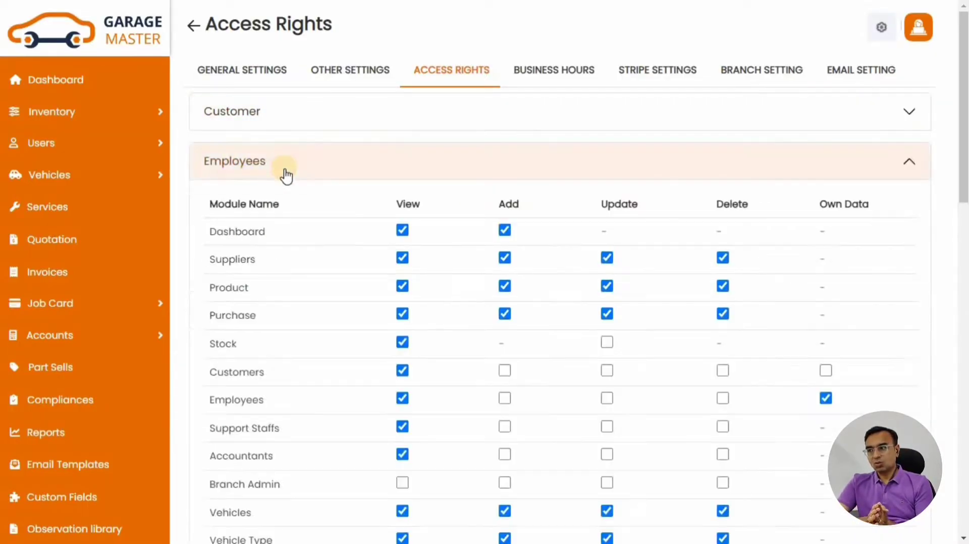
click(505, 400)
click(505, 373)
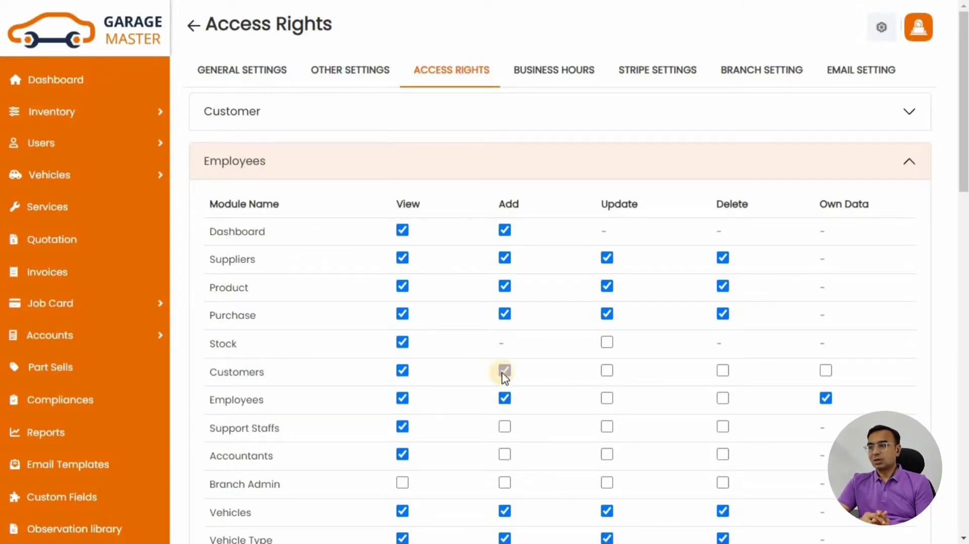
click(303, 171)
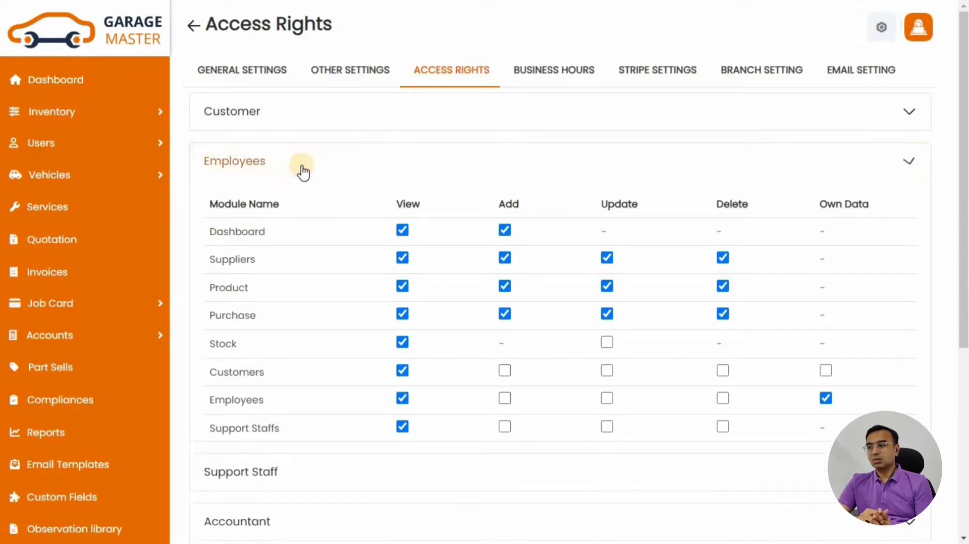
click(245, 217)
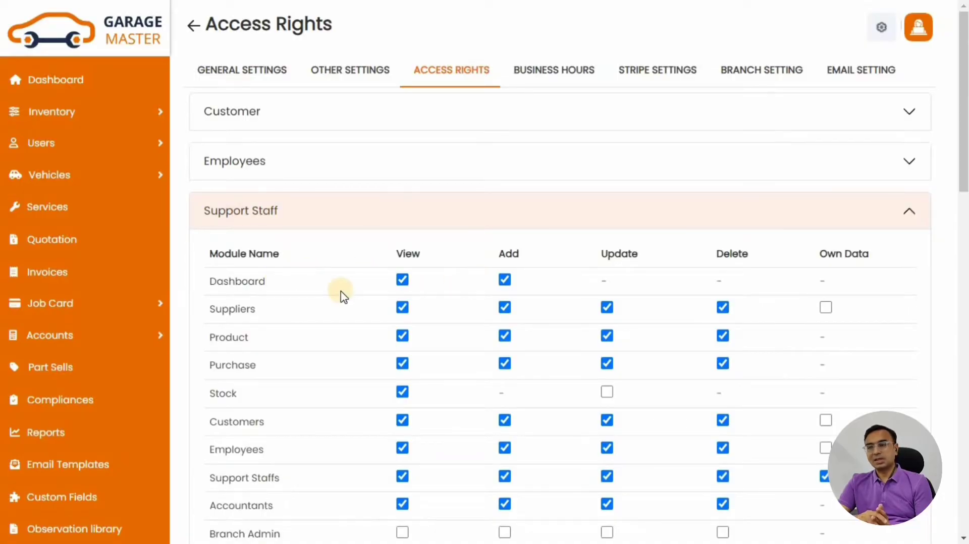
scroll(340, 294, down, 4)
scroll(502, 287, up, 5)
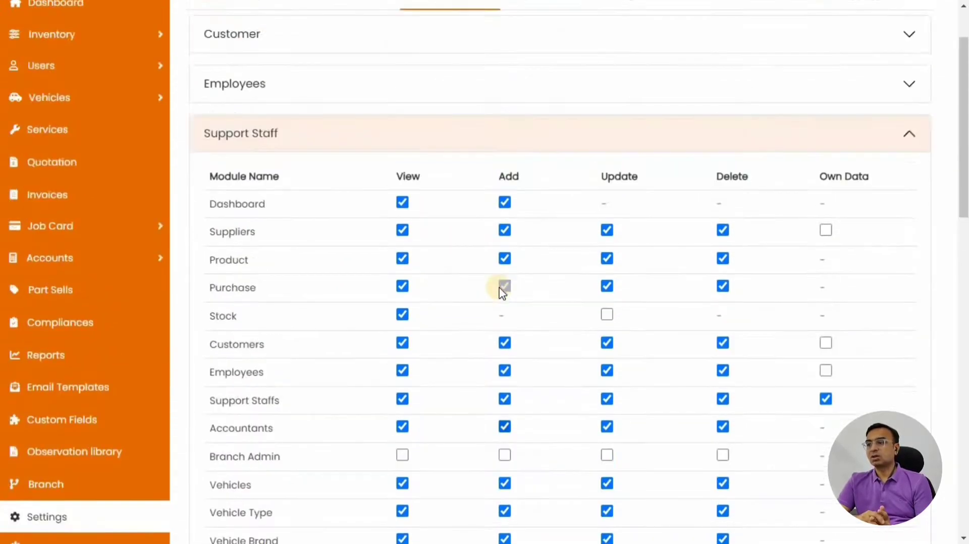
click(281, 210)
click(350, 258)
scroll(351, 256, down, 7)
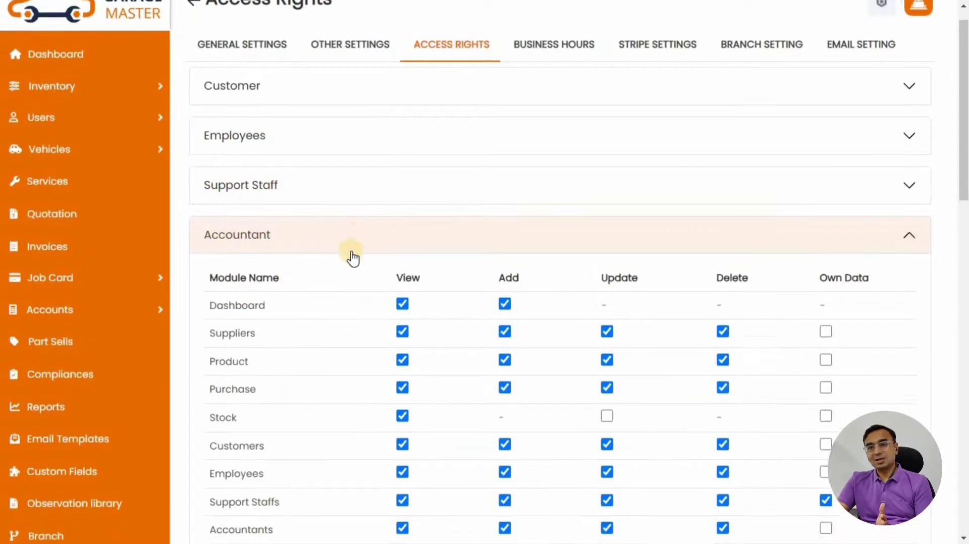
scroll(353, 255, up, 7)
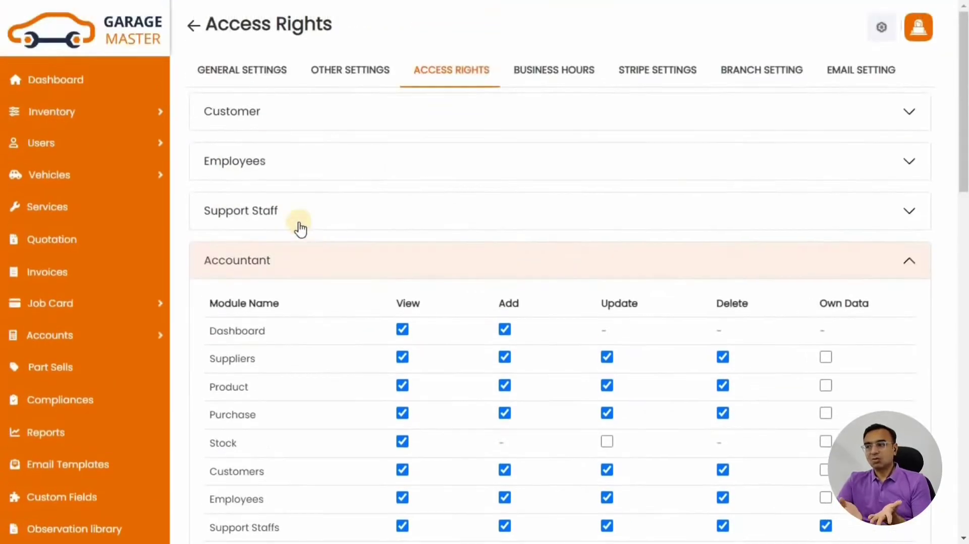
click(288, 261)
click(300, 312)
scroll(324, 231, down, 18)
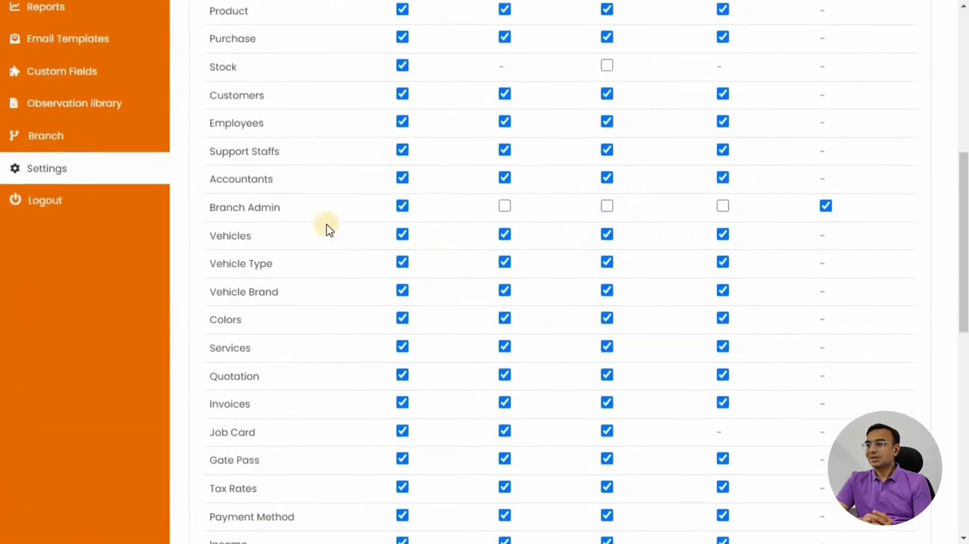
scroll(326, 231, up, 18)
click(273, 314)
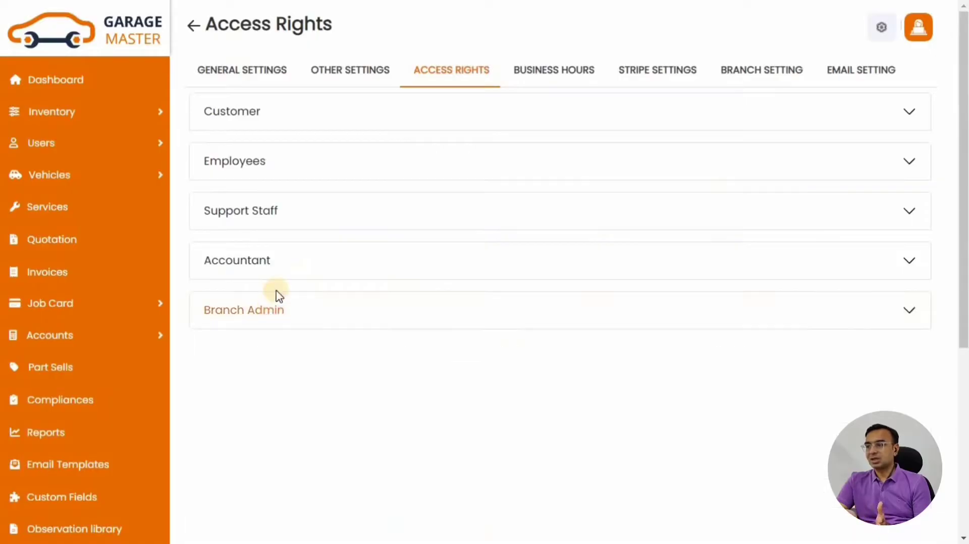
Open Business Hours and look over the weekly hours table
click(546, 71)
drag(190, 104, 317, 116)
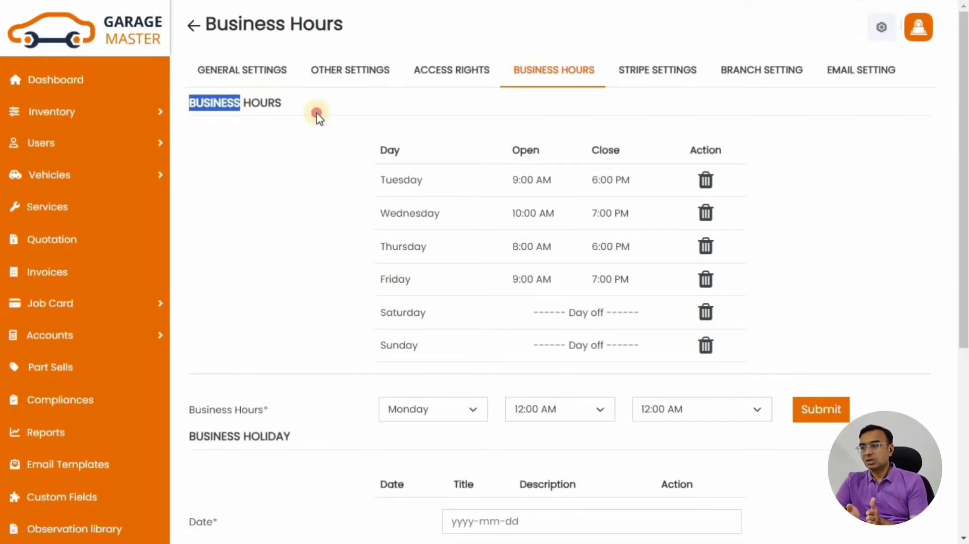
drag(376, 181, 677, 368)
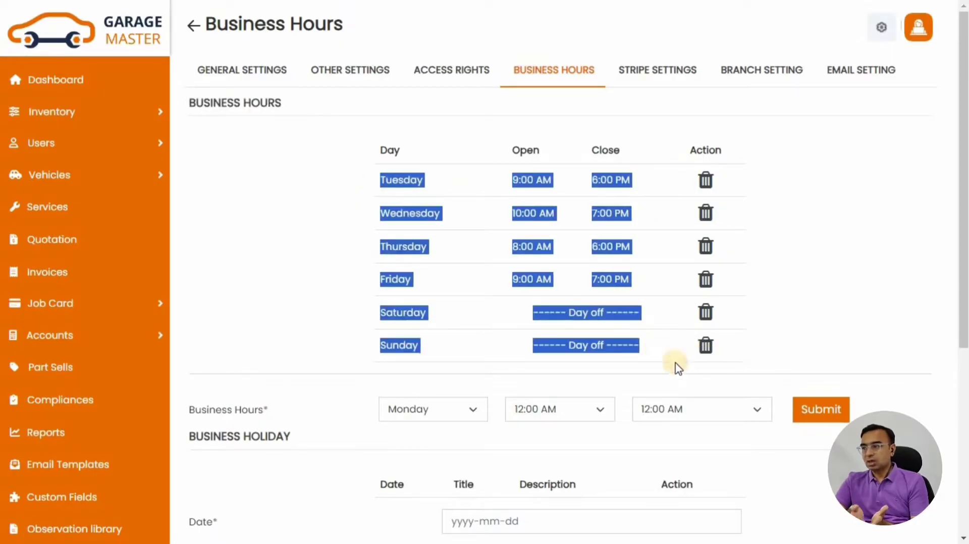
click(814, 193)
Add Monday business hours, open 9:00 AM to close 9:00 PM, and submit
click(479, 411)
click(528, 393)
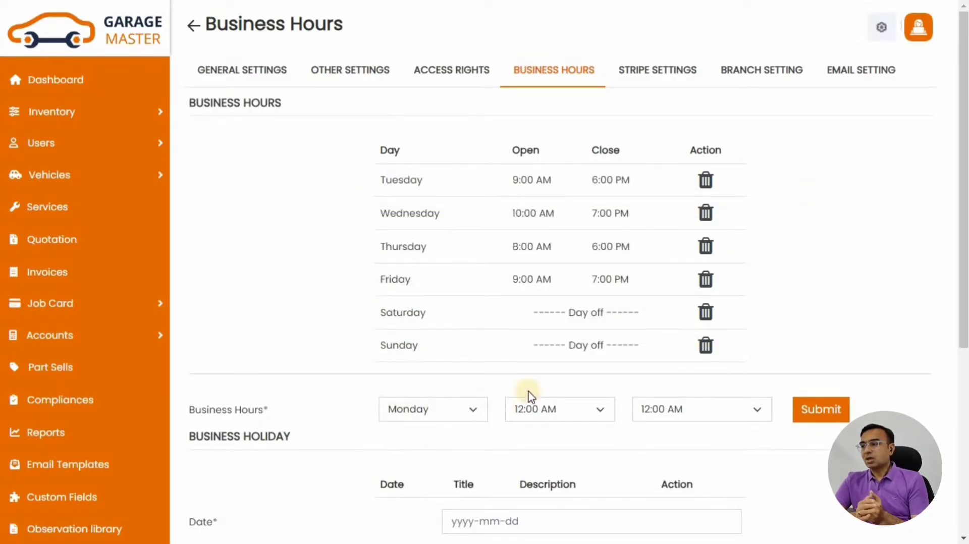
click(531, 397)
click(545, 215)
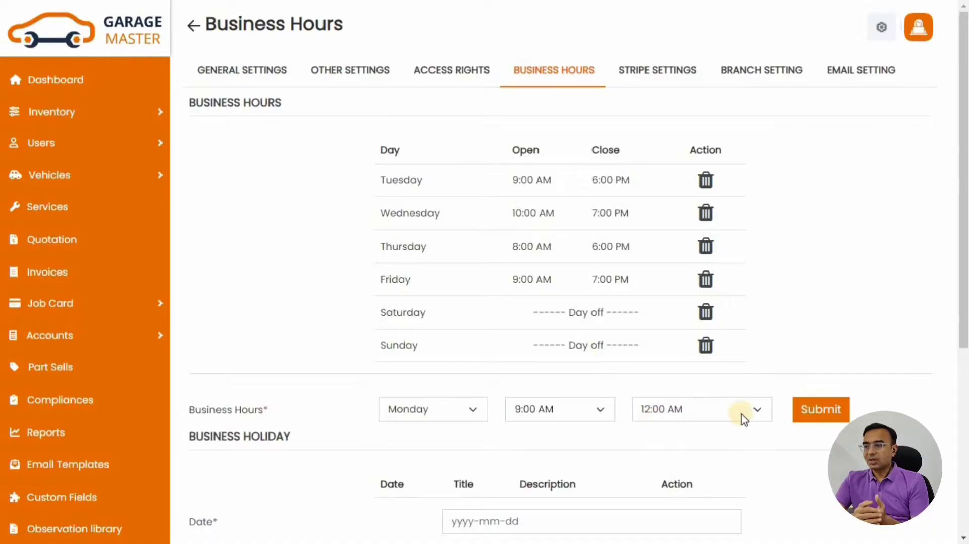
click(677, 413)
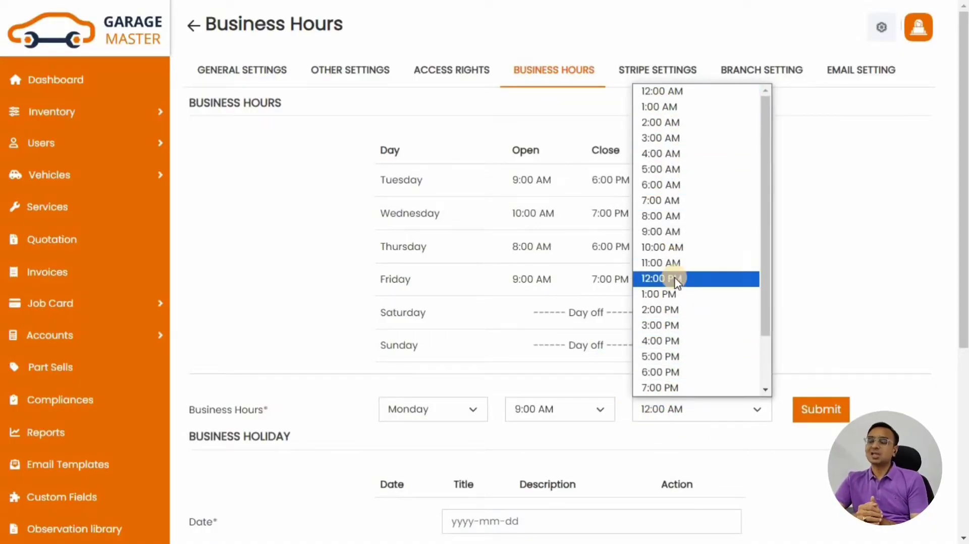
scroll(656, 373, down, 2)
click(653, 356)
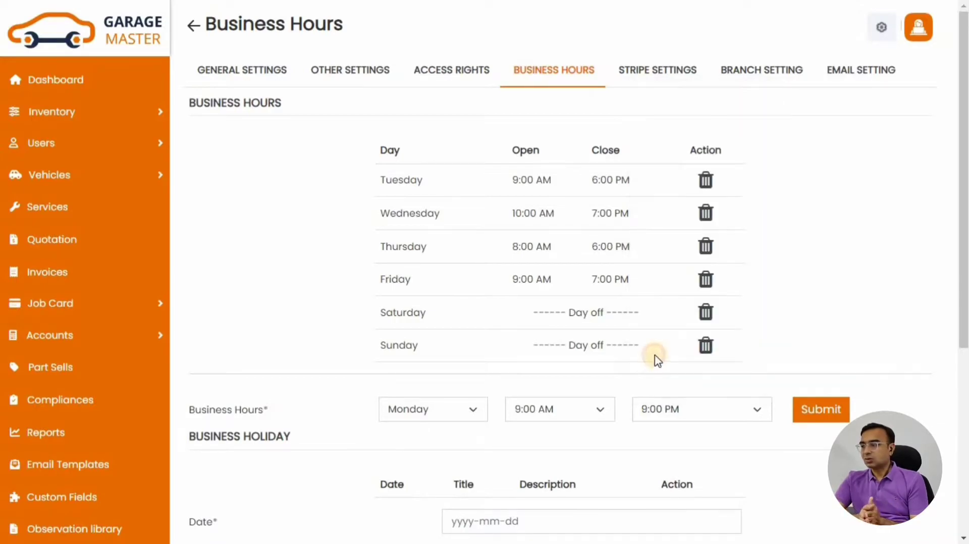
click(837, 419)
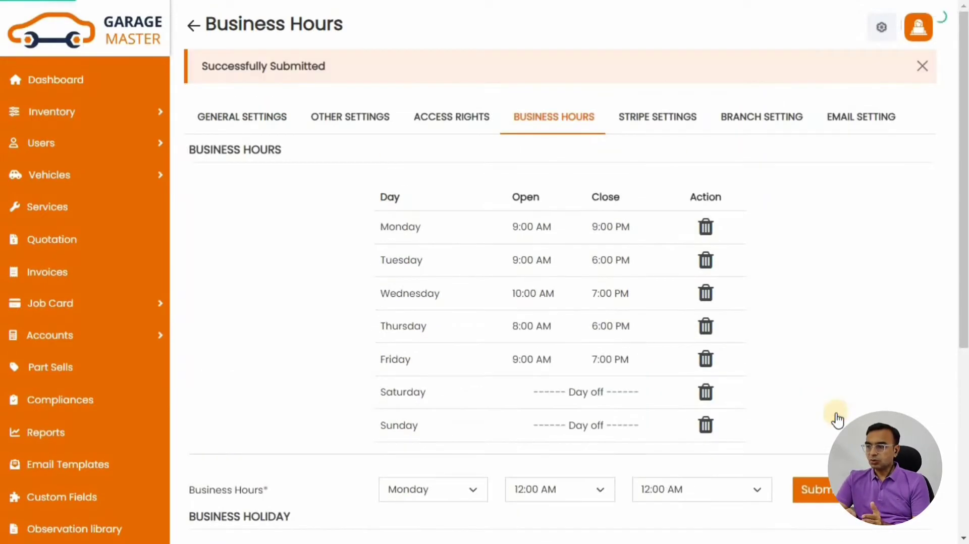
Check the new Monday row and move down to the Business Holiday section
drag(199, 63, 792, 245)
click(795, 247)
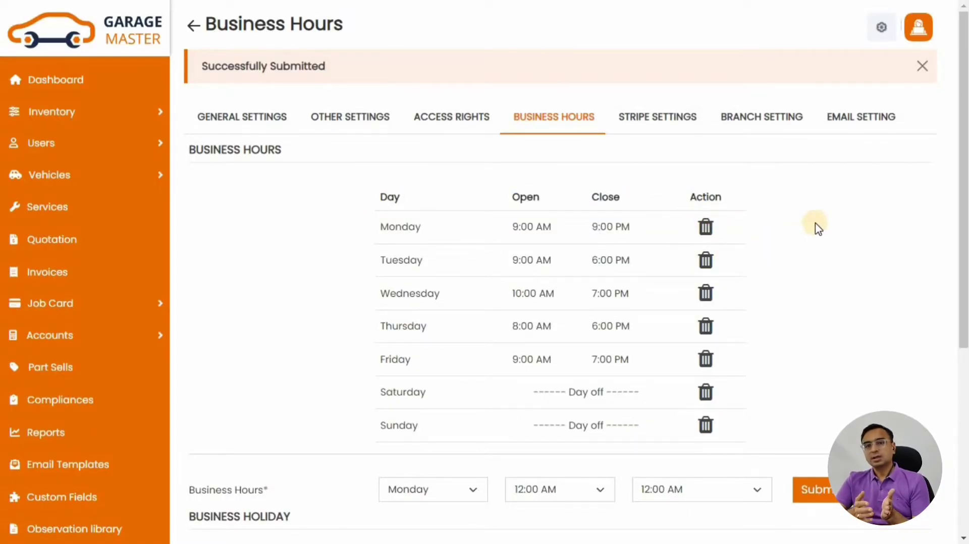
scroll(811, 230, down, 5)
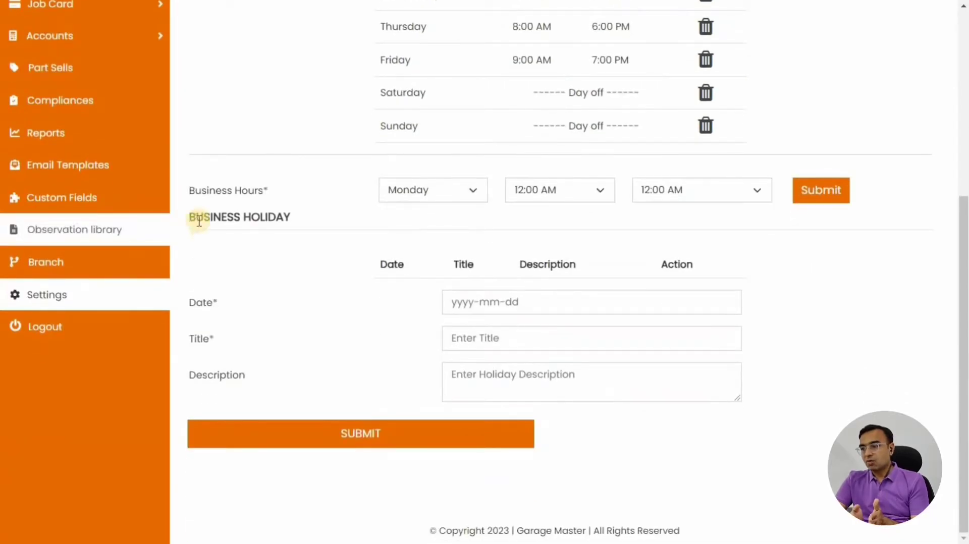
drag(189, 221, 286, 215)
Set the Business Holiday date to 2024-03-29
click(253, 209)
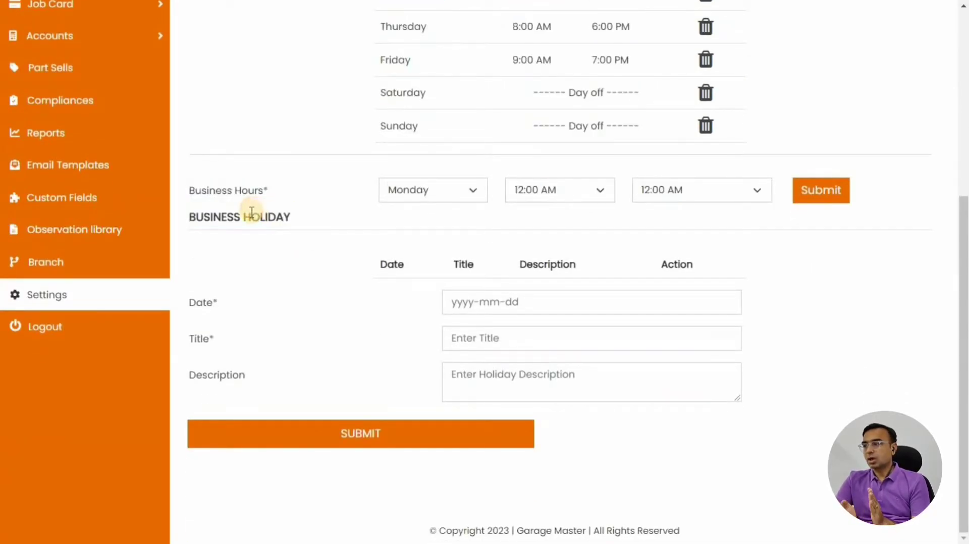
triple_click(259, 216)
click(276, 220)
triple_click(275, 220)
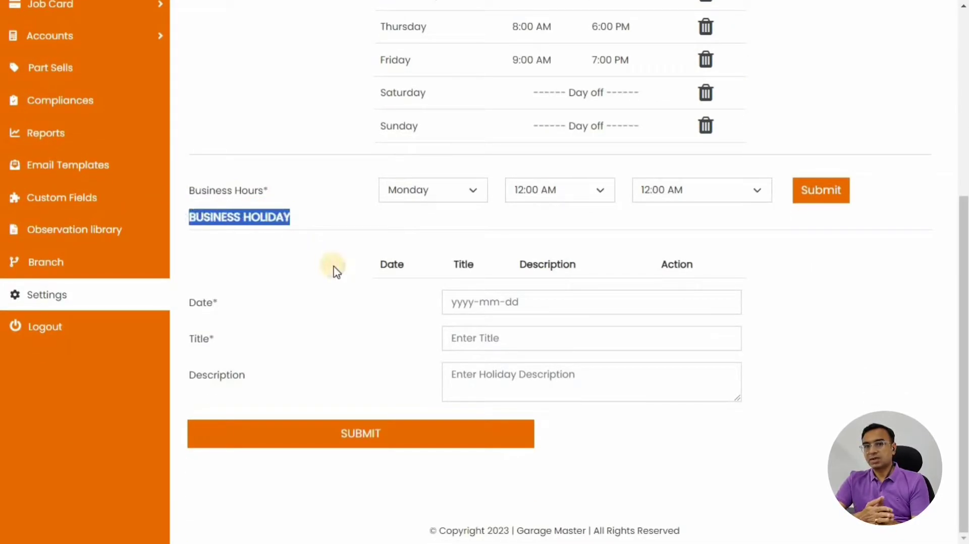
click(268, 307)
click(516, 306)
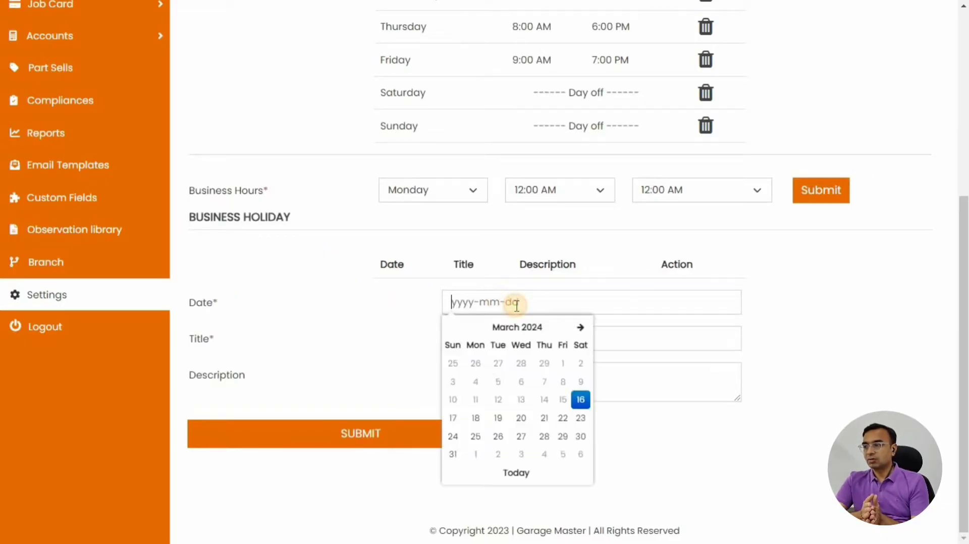
click(563, 437)
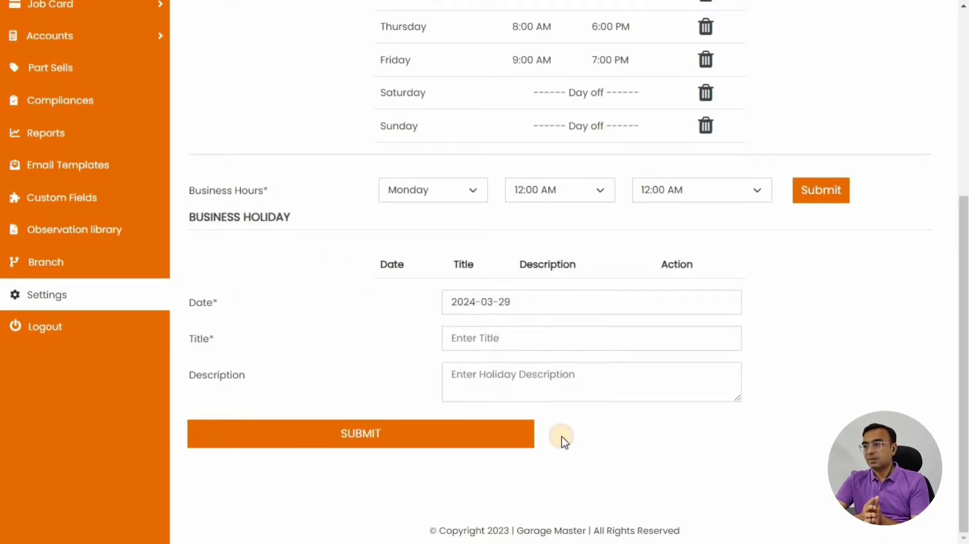
Title the holiday 'Good Friday', describe it as 'Holiday on Good Friday', and submit it
click(509, 344)
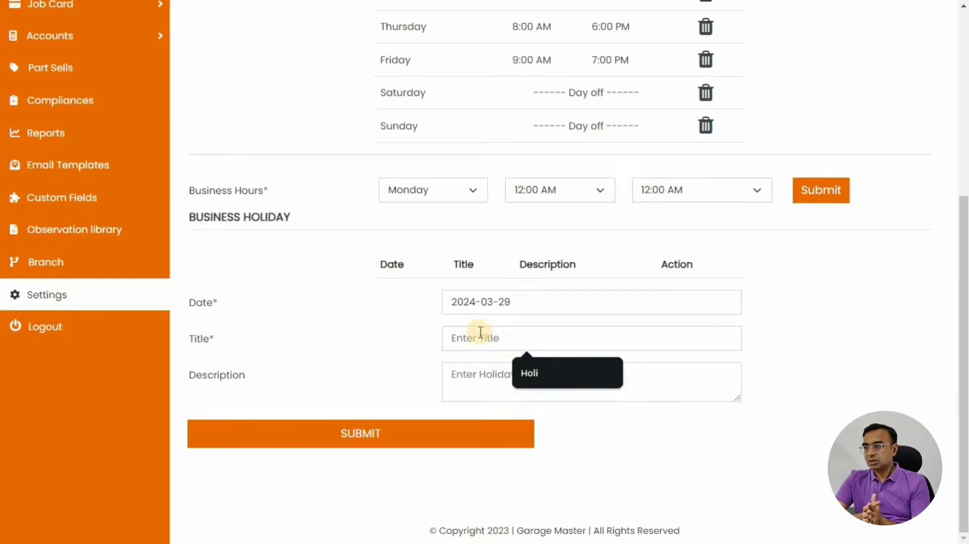
text(Good Fr)
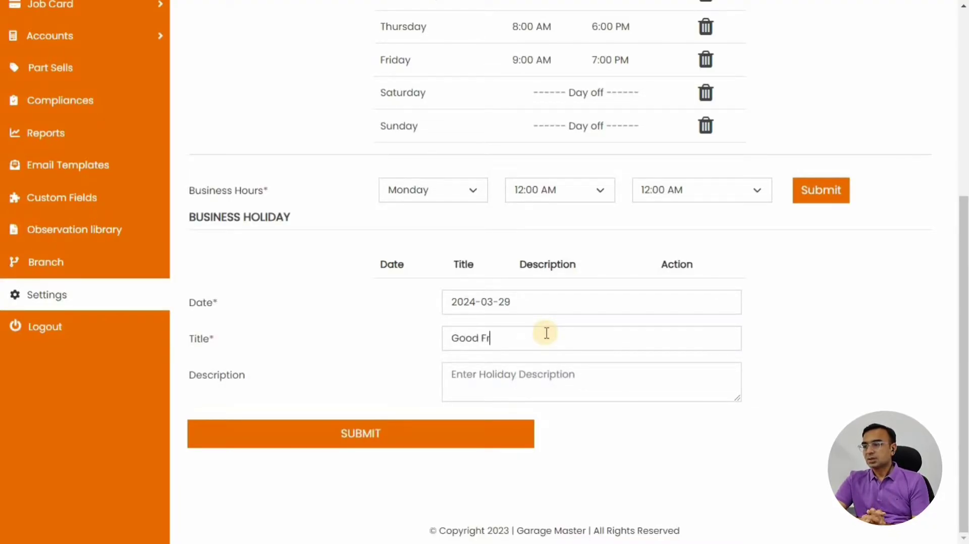
text(iday)
key(Tab)
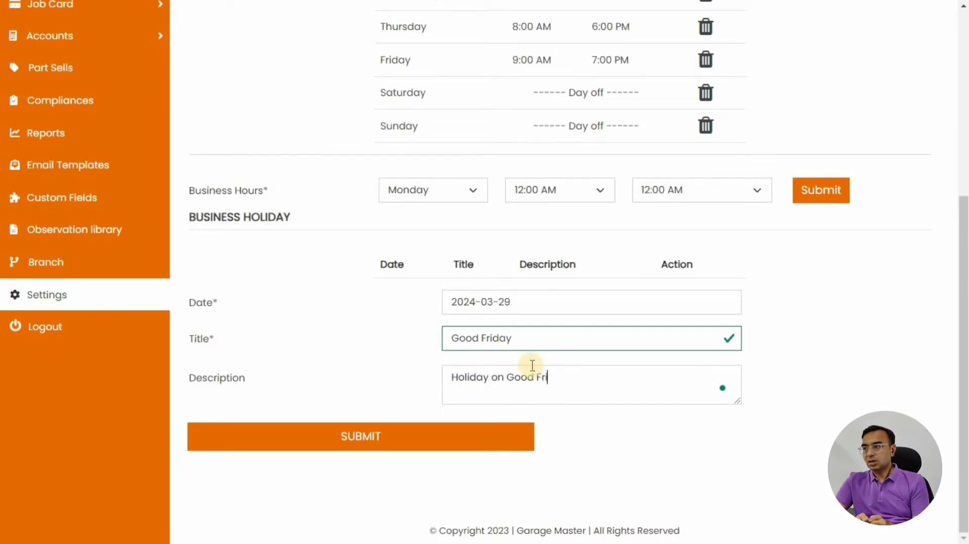
click(455, 437)
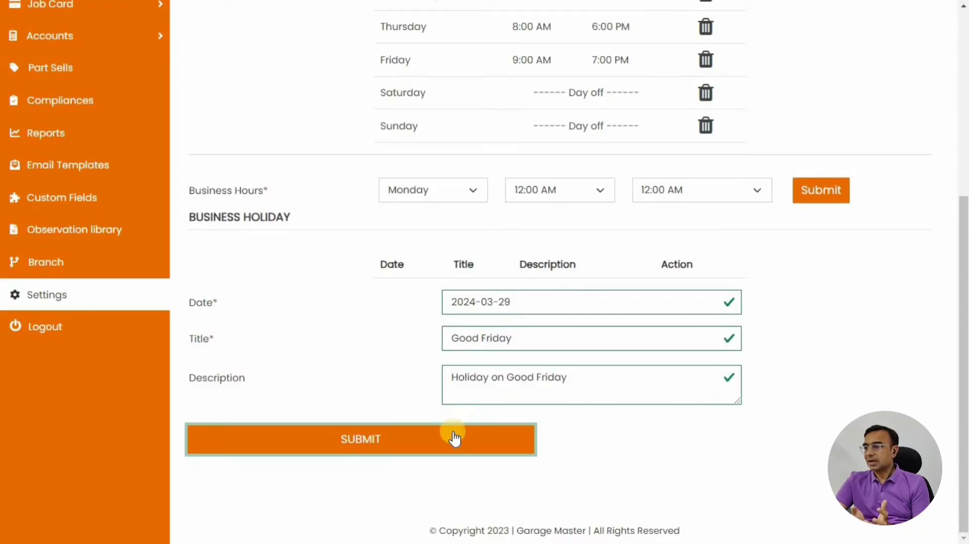
click(310, 448)
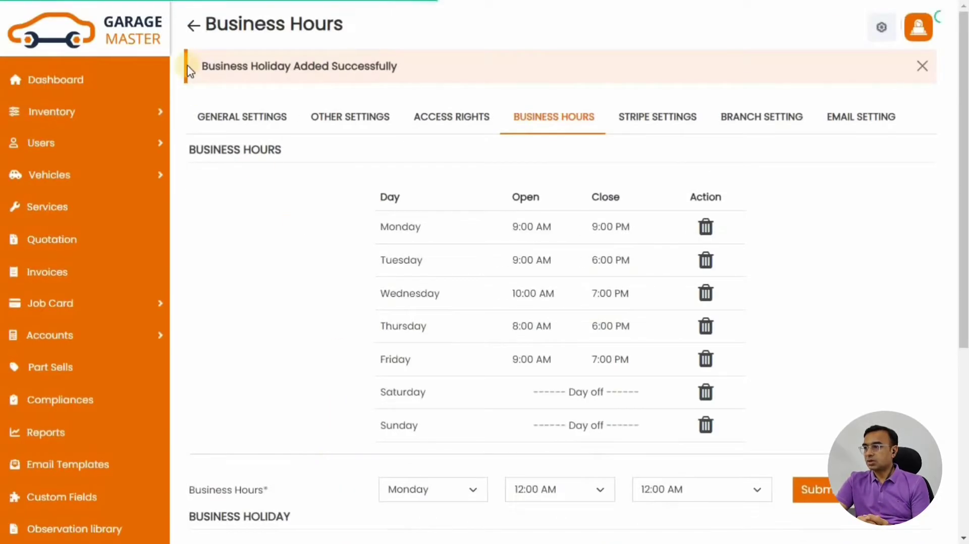
Check the success message and the new Good Friday row in the holiday list
drag(202, 66, 438, 79)
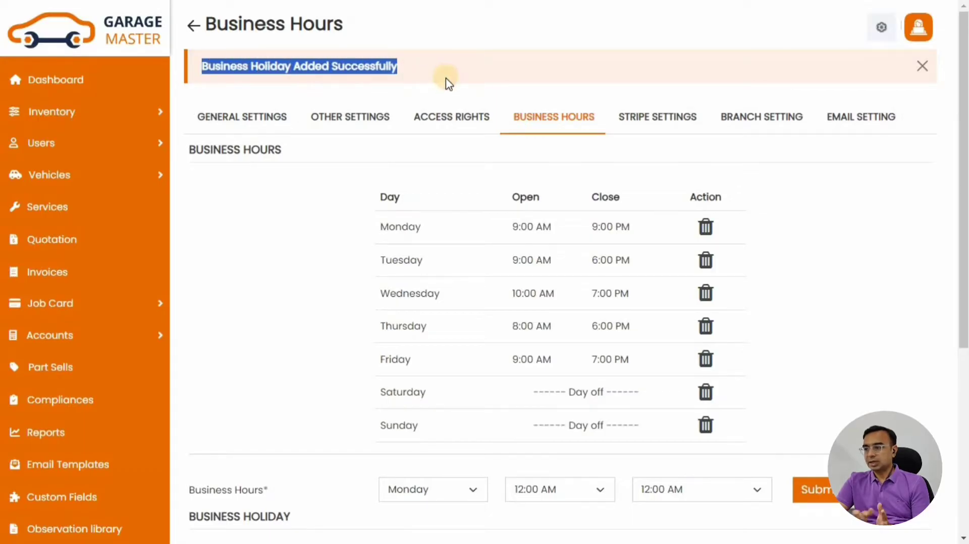
scroll(818, 212, down, 5)
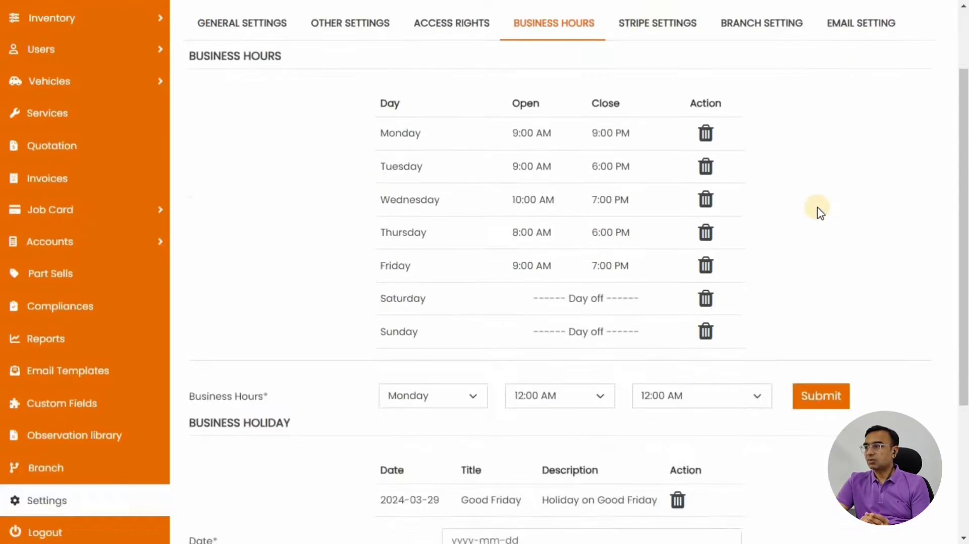
drag(383, 294, 650, 294)
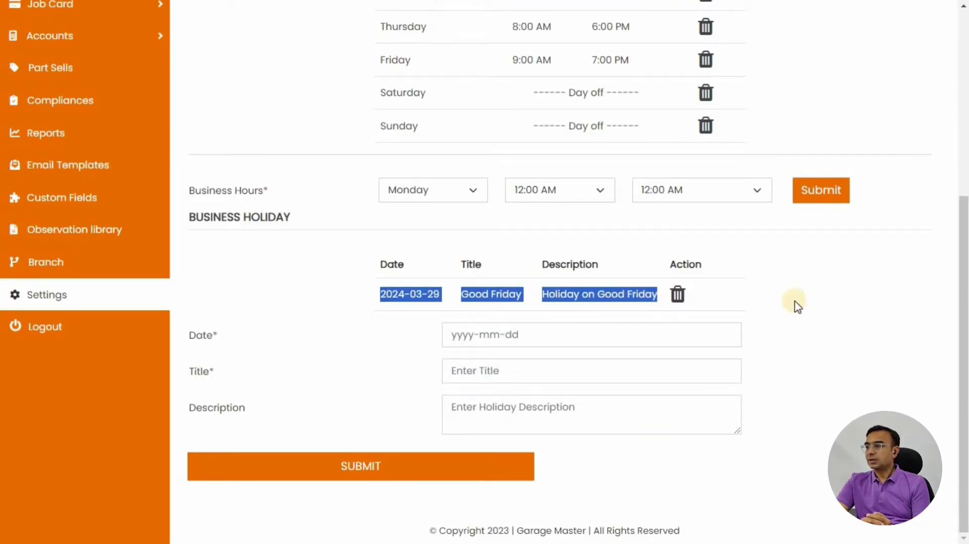
click(828, 299)
scroll(740, 306, up, 5)
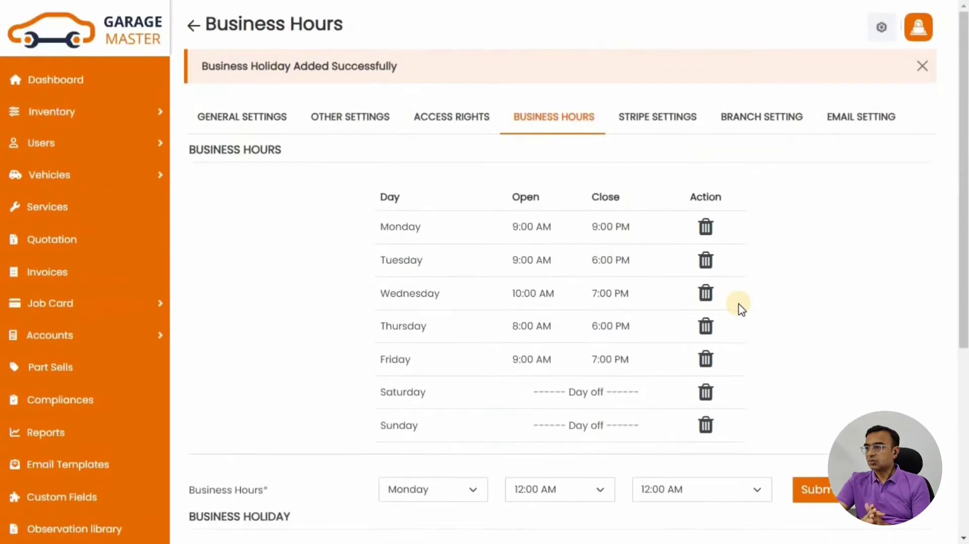
Open Stripe Settings and look over the publishable and secret key fields
click(654, 122)
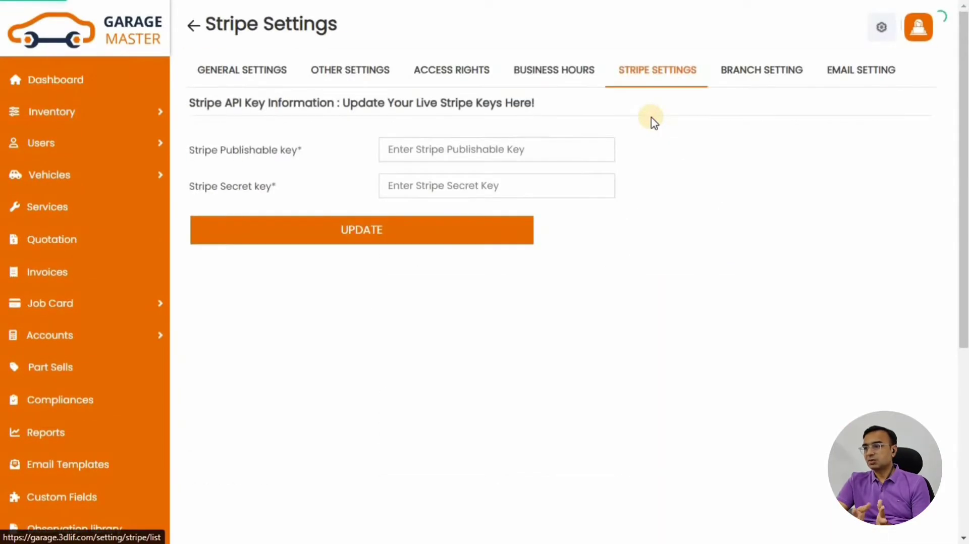
drag(190, 150, 303, 150)
drag(192, 186, 296, 185)
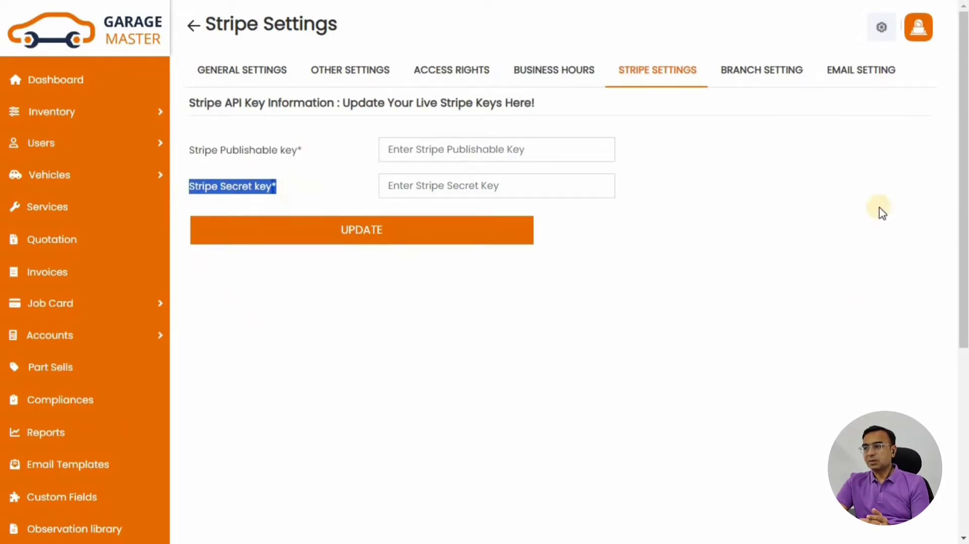
Keep Main Branch as the selected branch in Branch Setting
click(765, 81)
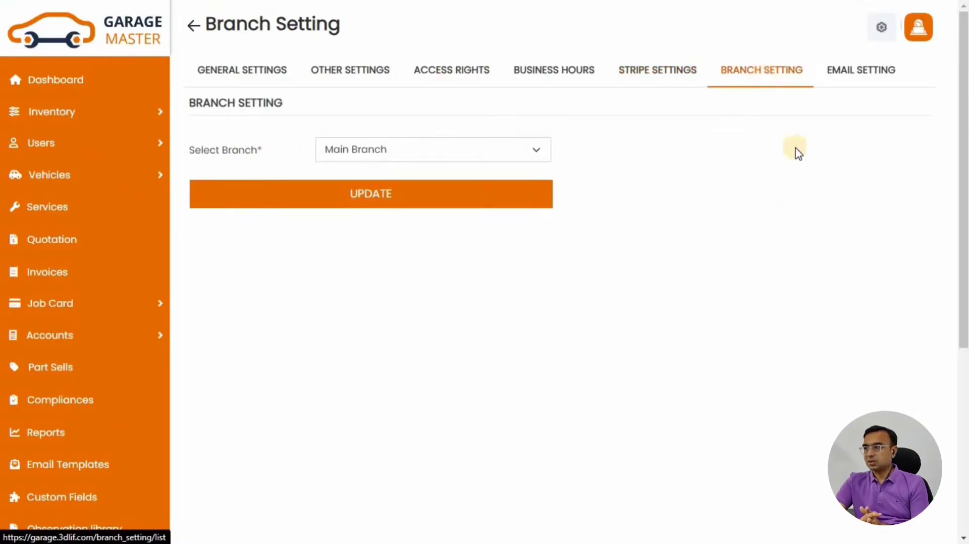
click(443, 155)
click(428, 154)
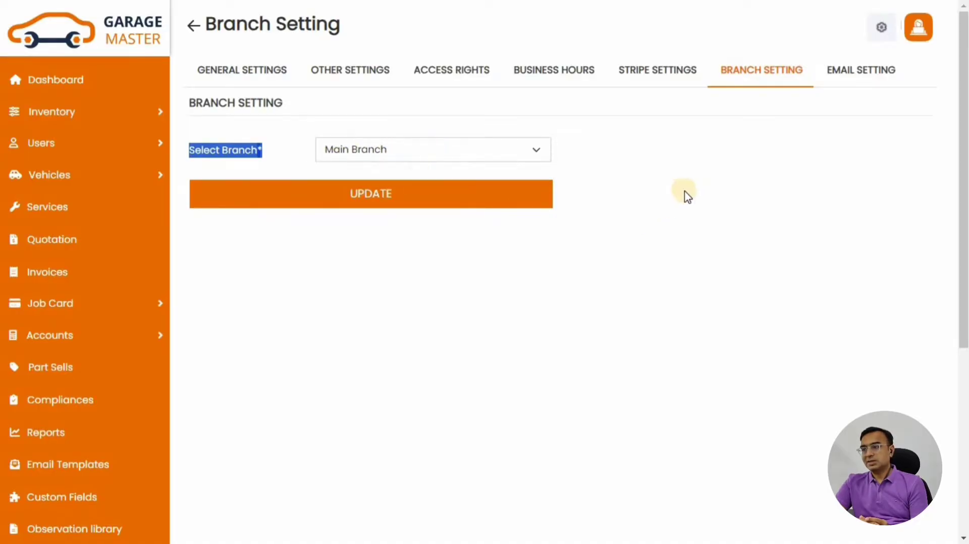
click(667, 165)
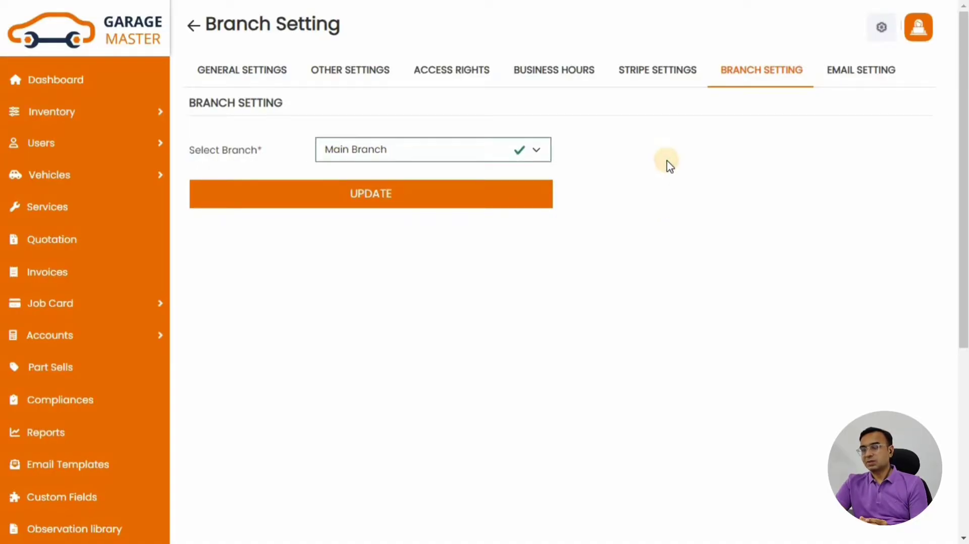
Review the email settings: smtp driver, smtp.gmail.com server, port 465 and sender address
click(852, 79)
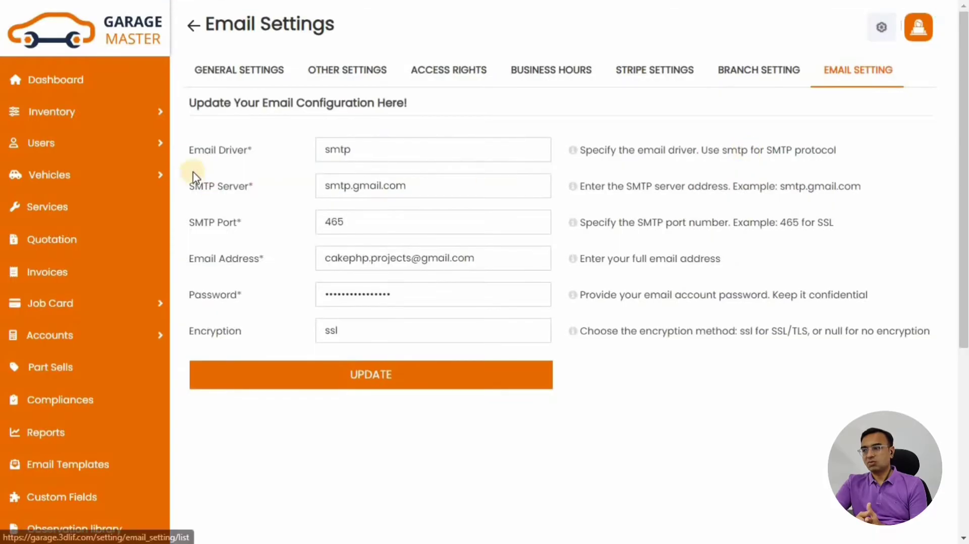
drag(190, 150, 237, 149)
drag(191, 186, 233, 187)
drag(189, 222, 230, 223)
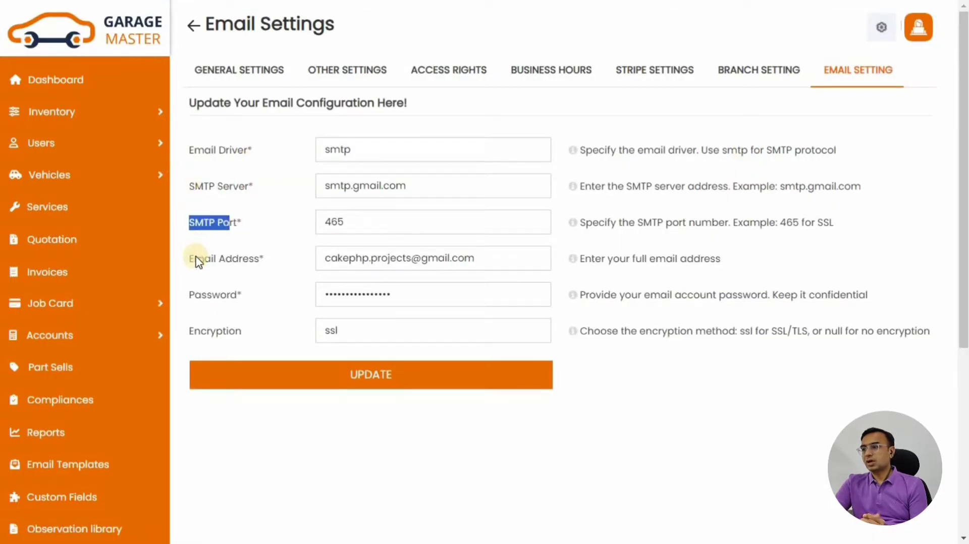
drag(190, 259, 216, 260)
scroll(253, 202, down, 3)
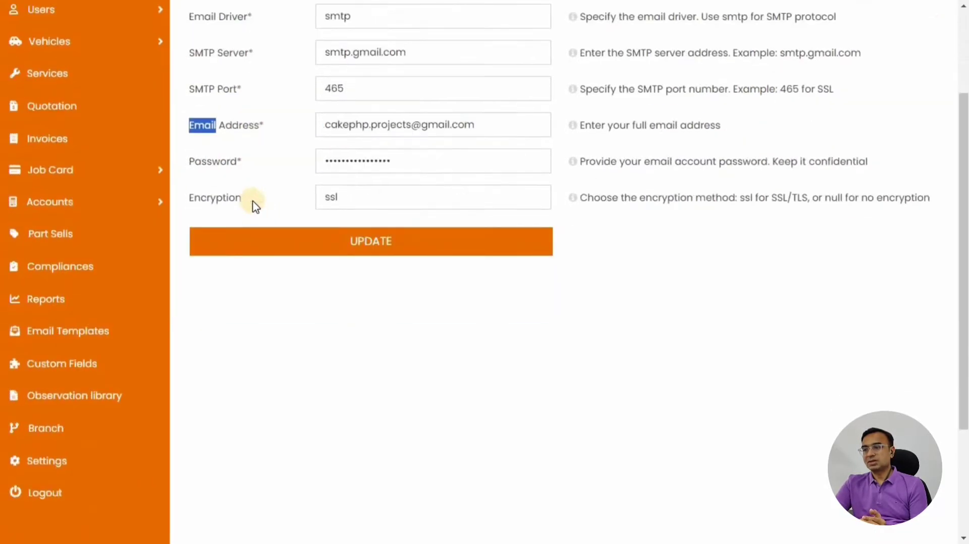
scroll(253, 197, up, 3)
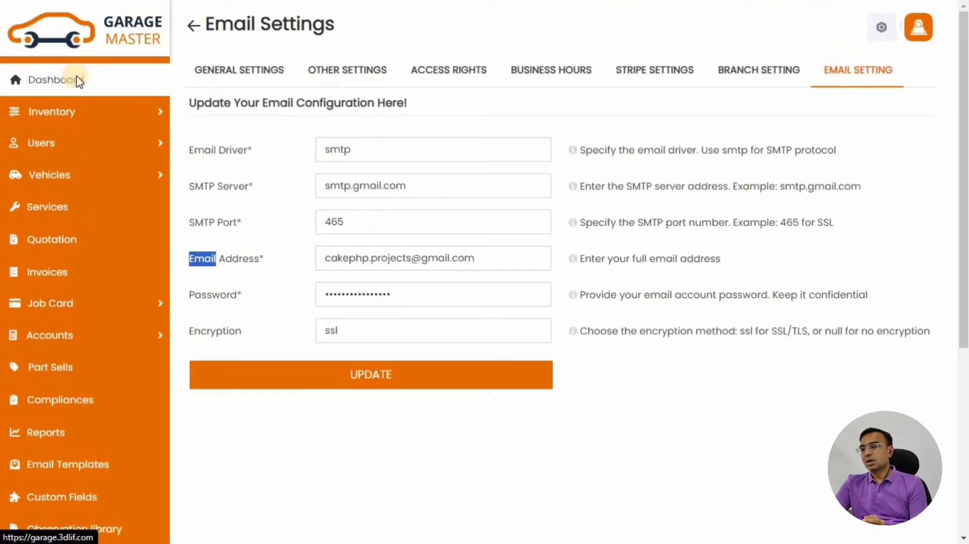
Expand the users registration email template, review its send toggle, then collapse it
click(78, 466)
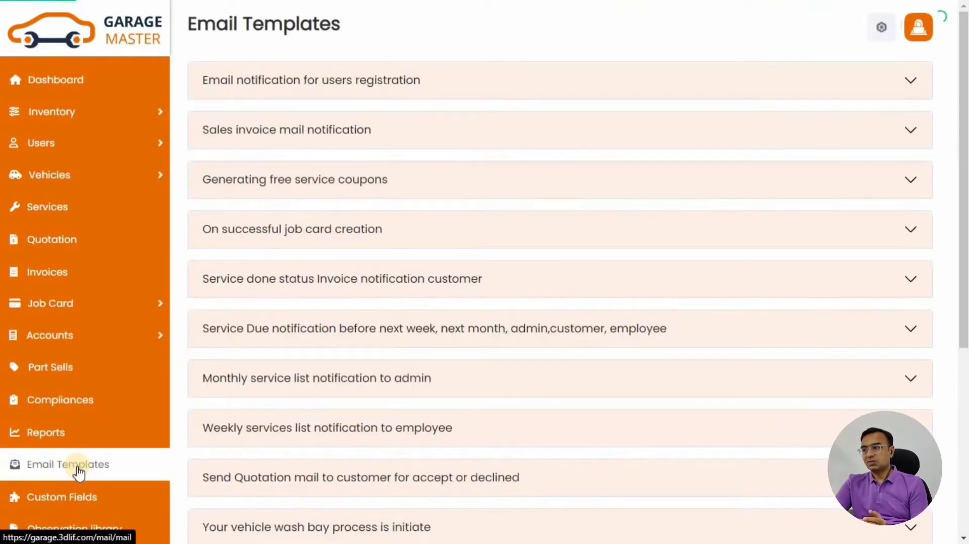
click(395, 82)
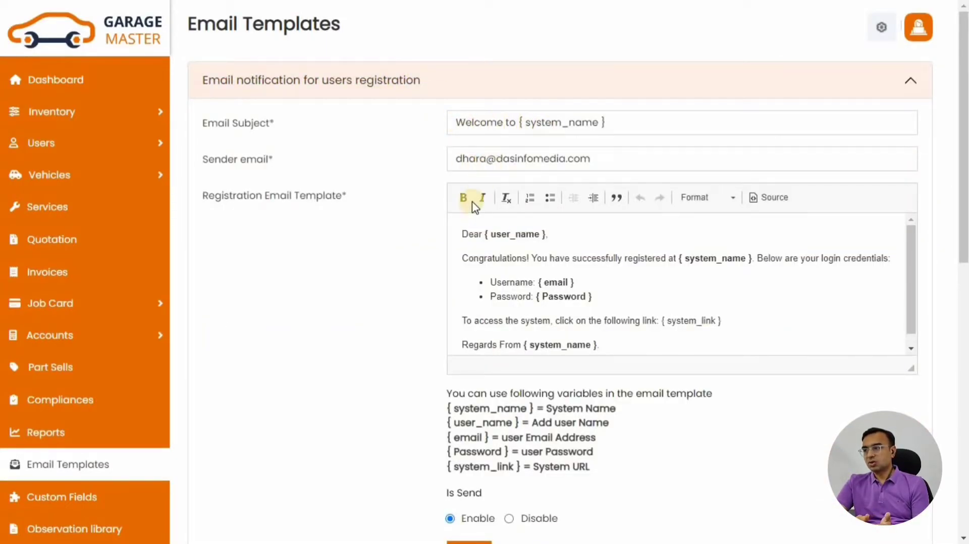
scroll(474, 207, down, 4)
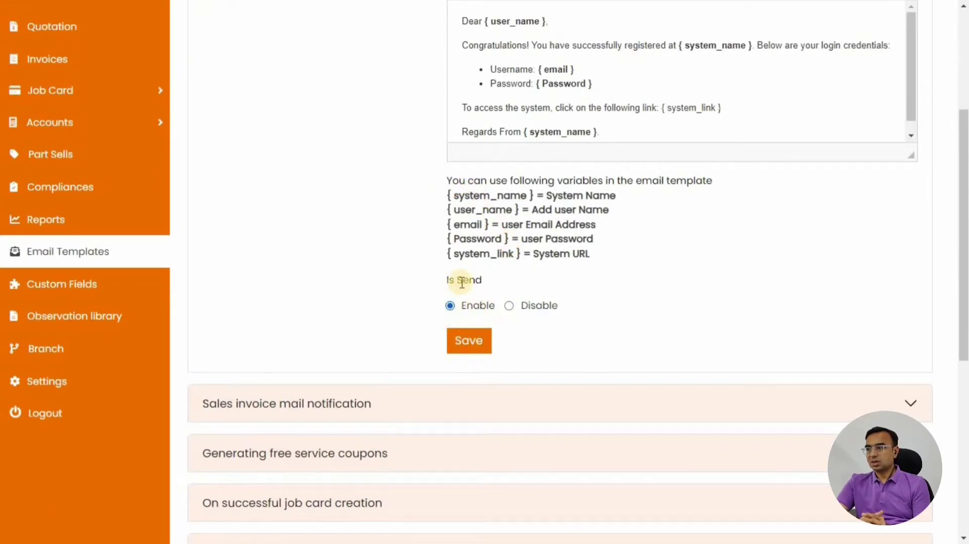
click(509, 306)
click(478, 306)
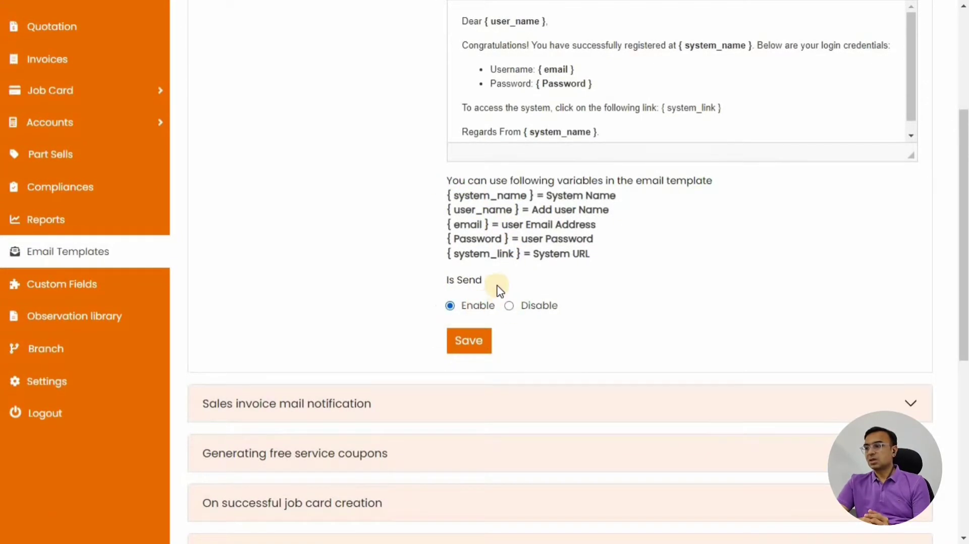
scroll(428, 162, up, 4)
click(400, 77)
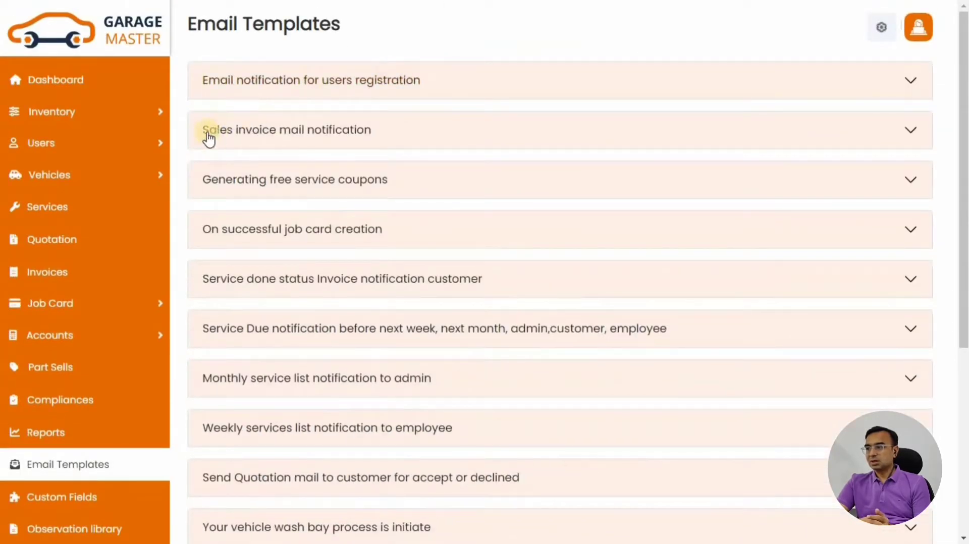
Scroll through the remaining email templates and return to the Dashboard
scroll(345, 142, down, 1)
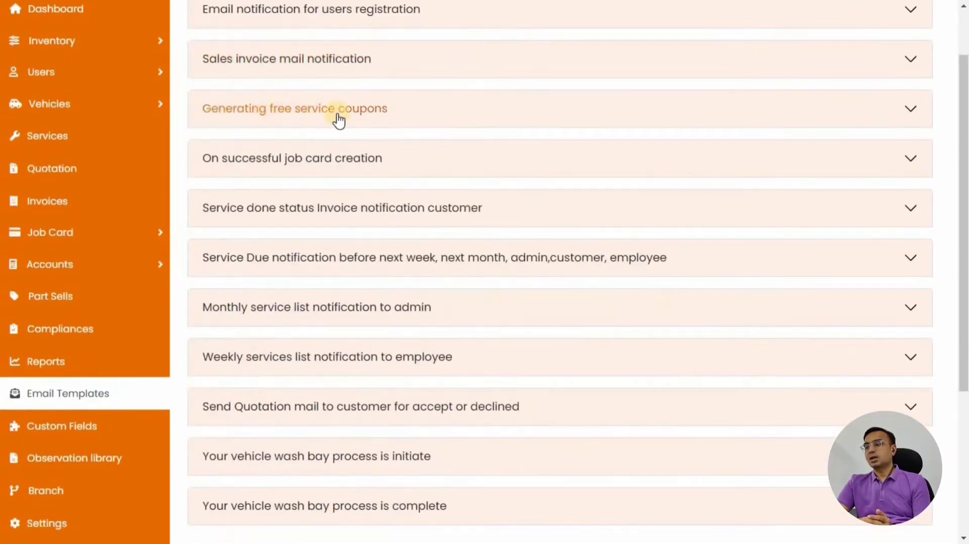
scroll(439, 160, down, 3)
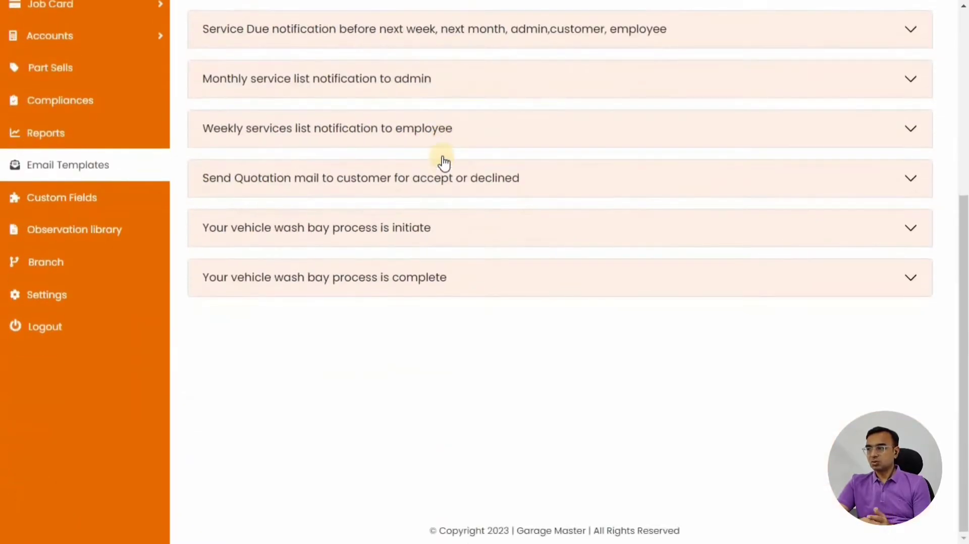
scroll(359, 288, up, 4)
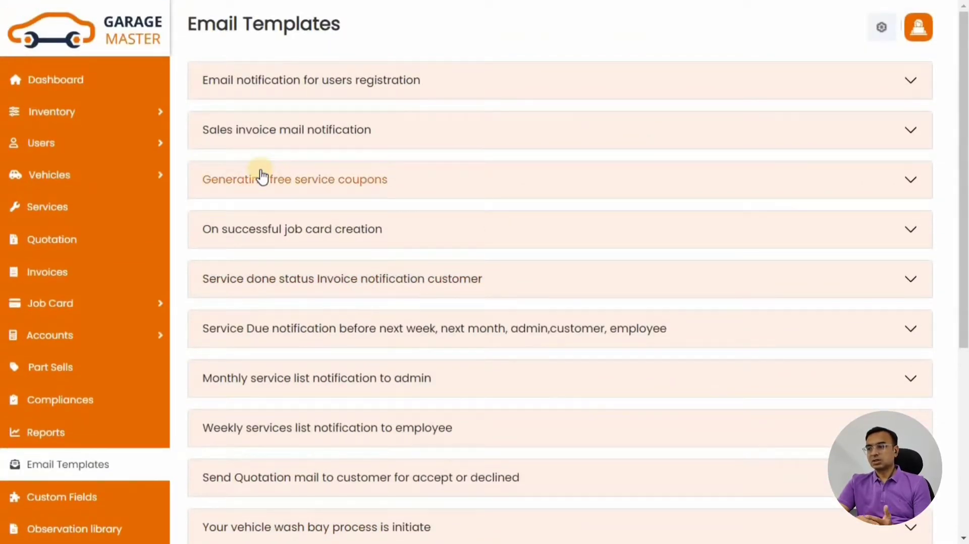
click(79, 94)
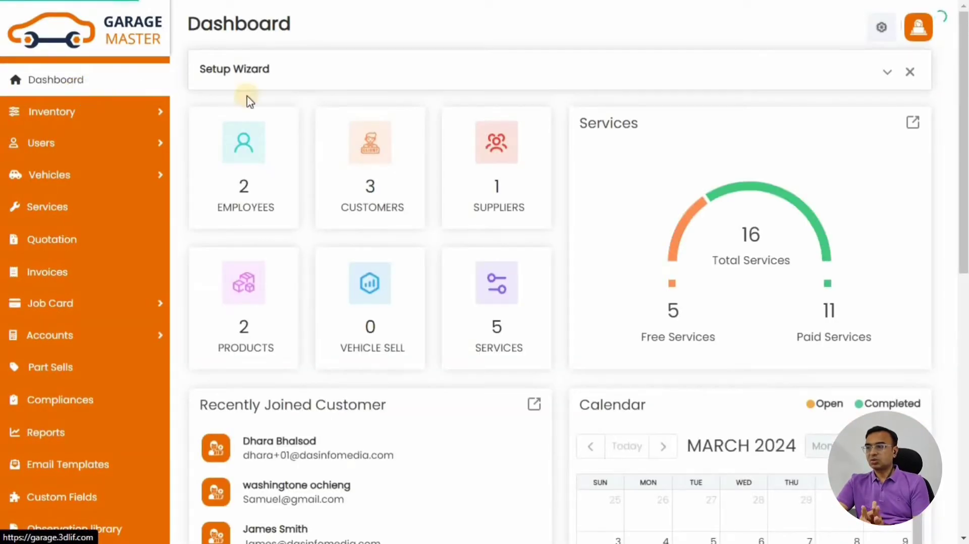
Go to the Customers setup step and start adding a new customer
click(890, 75)
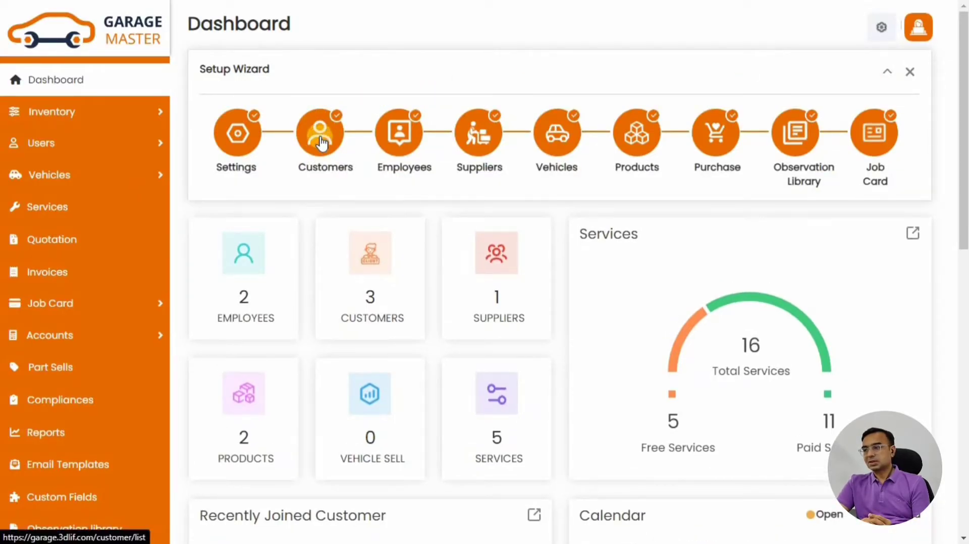
click(320, 135)
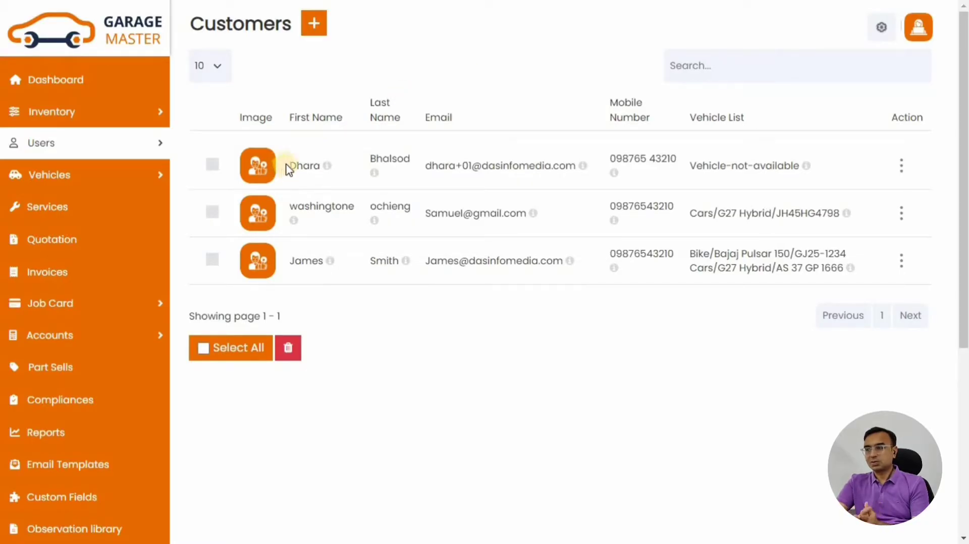
click(312, 27)
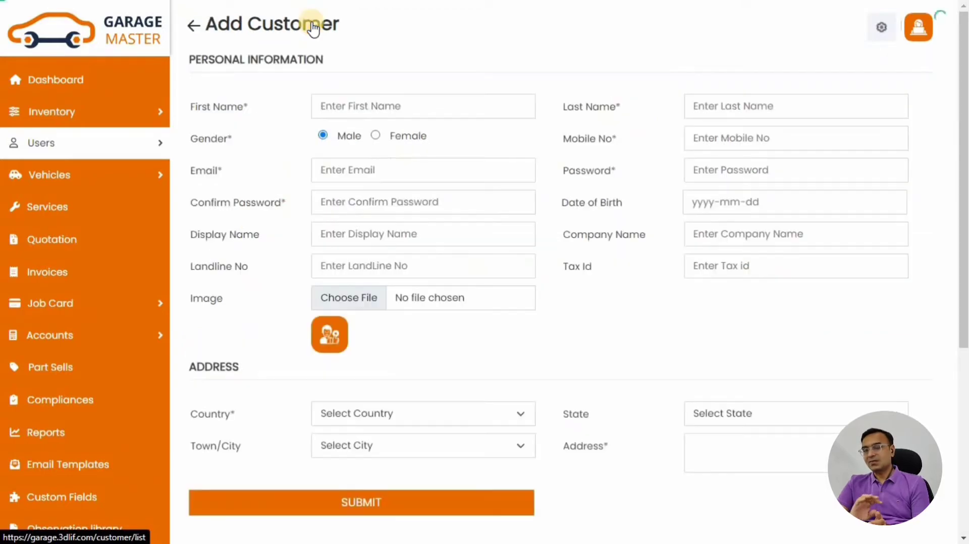
Fill in the customer's first name, last name, mobile number, e-mail and account password
click(371, 105)
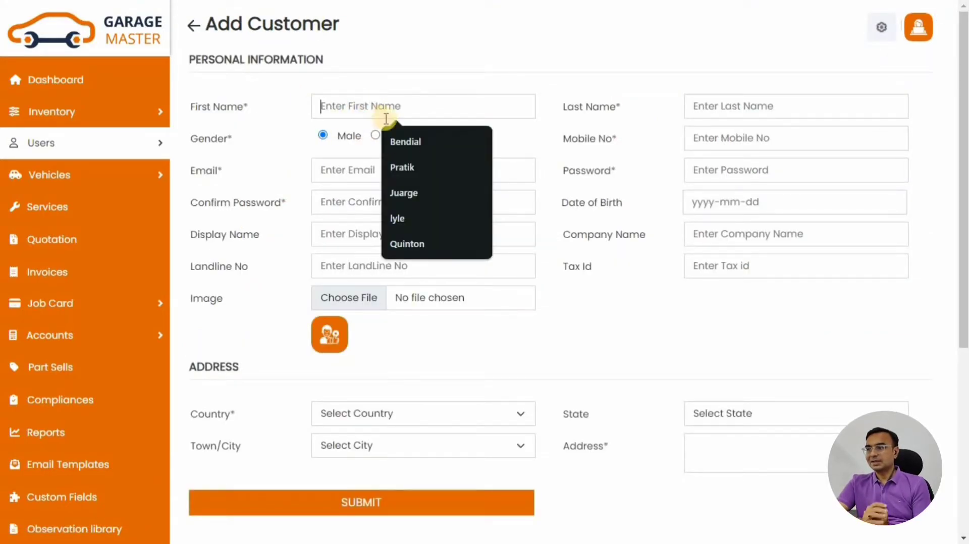
click(417, 145)
click(714, 105)
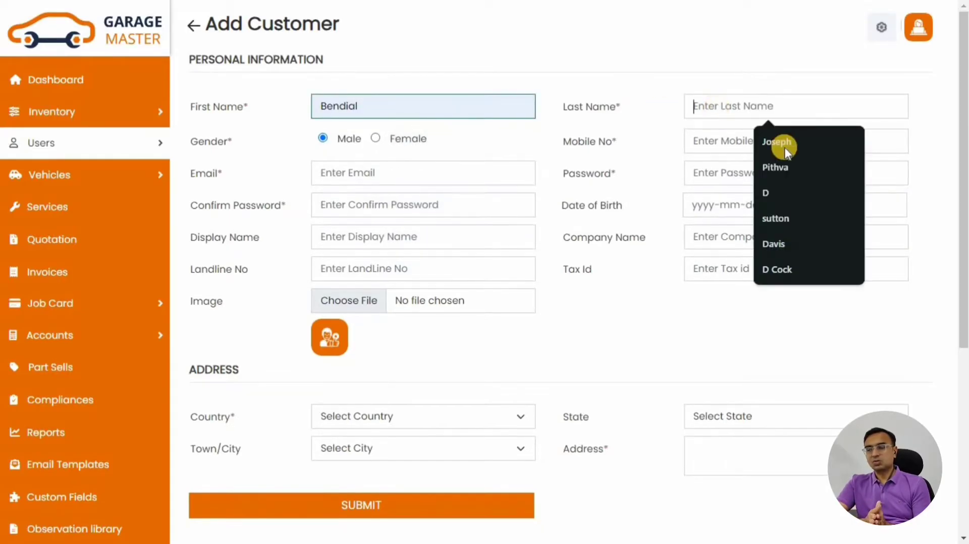
click(777, 142)
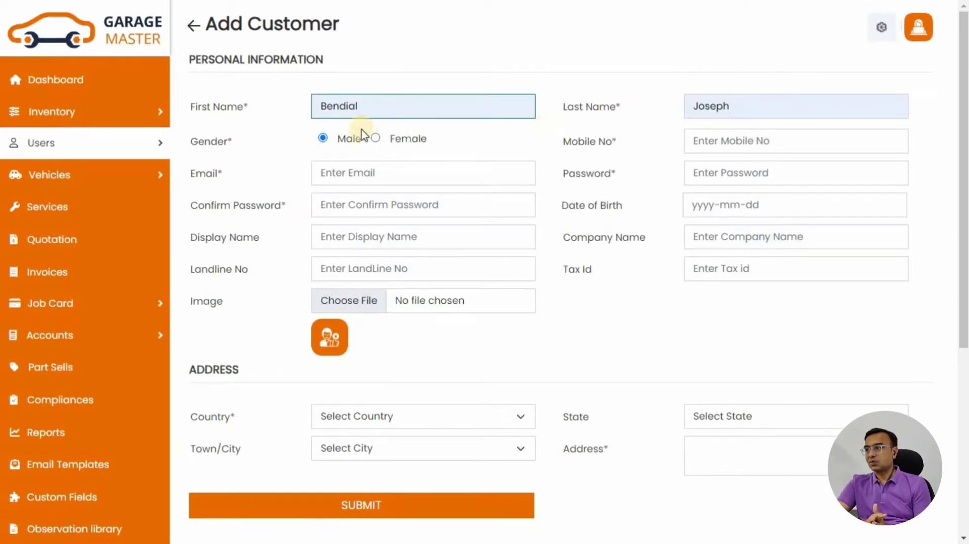
click(714, 141)
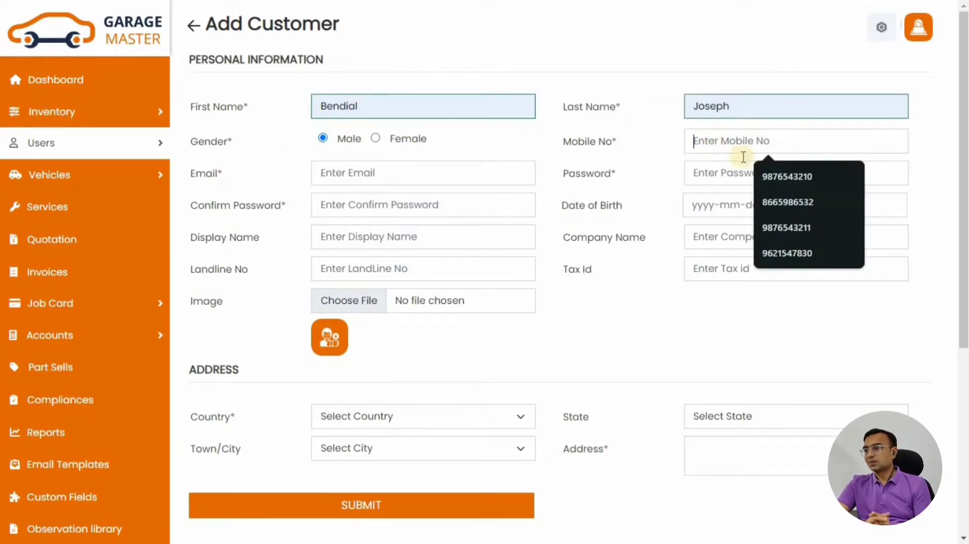
click(767, 176)
click(368, 173)
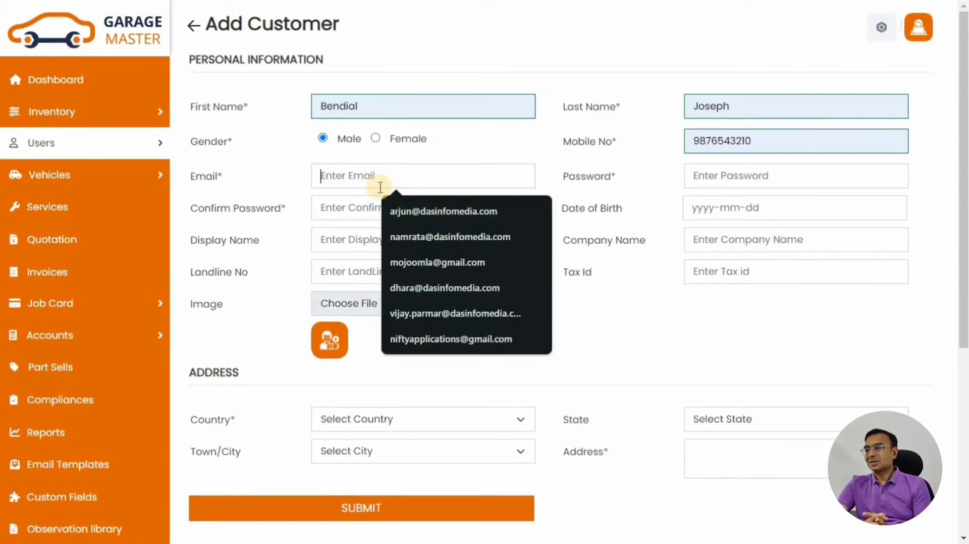
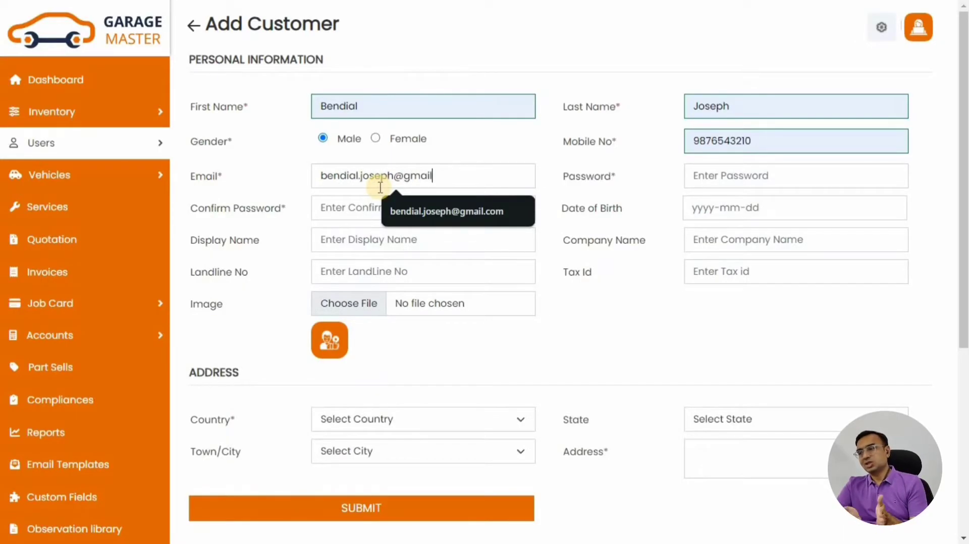
click(706, 176)
text(12345678)
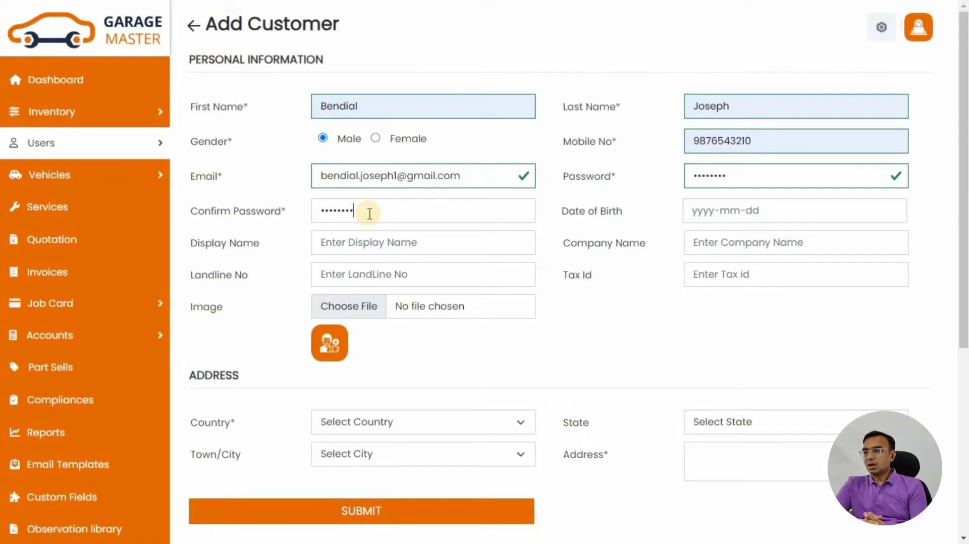
Set the customer's date of birth to 1997-01-01
click(757, 210)
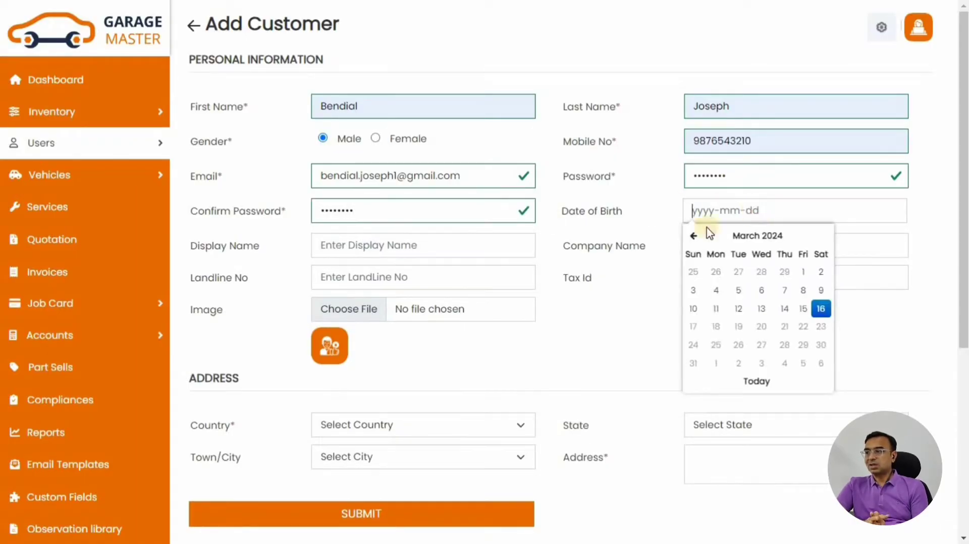
click(692, 235)
click(692, 236)
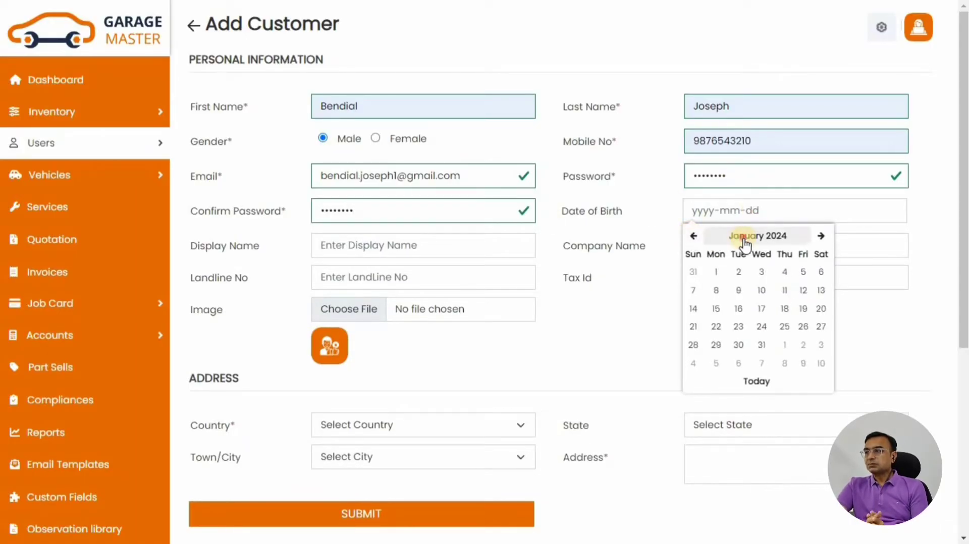
click(741, 239)
click(747, 237)
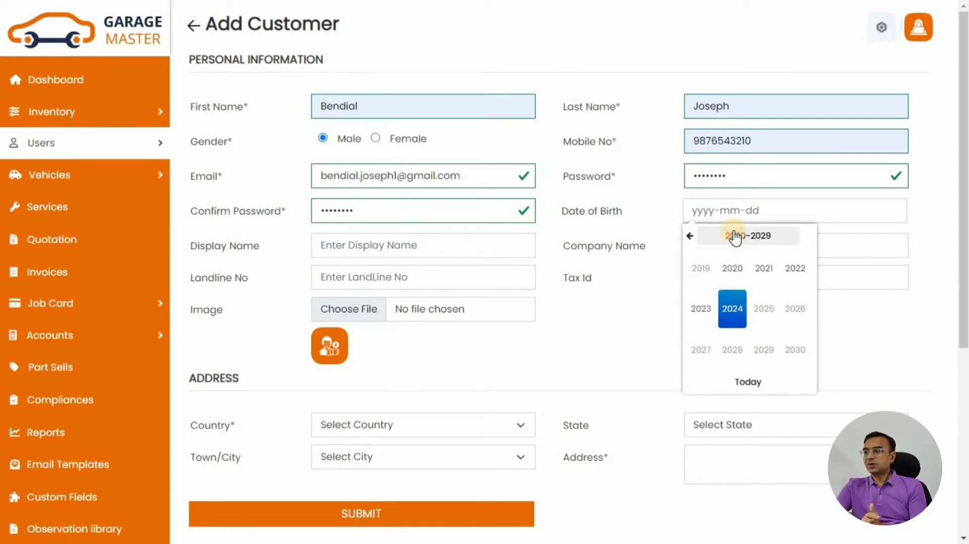
click(746, 316)
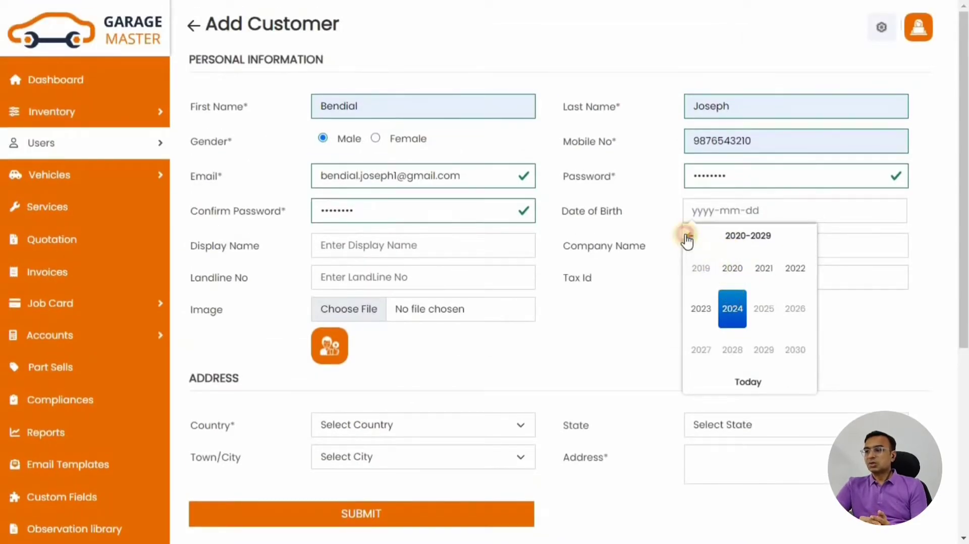
click(690, 237)
click(690, 237)
click(690, 236)
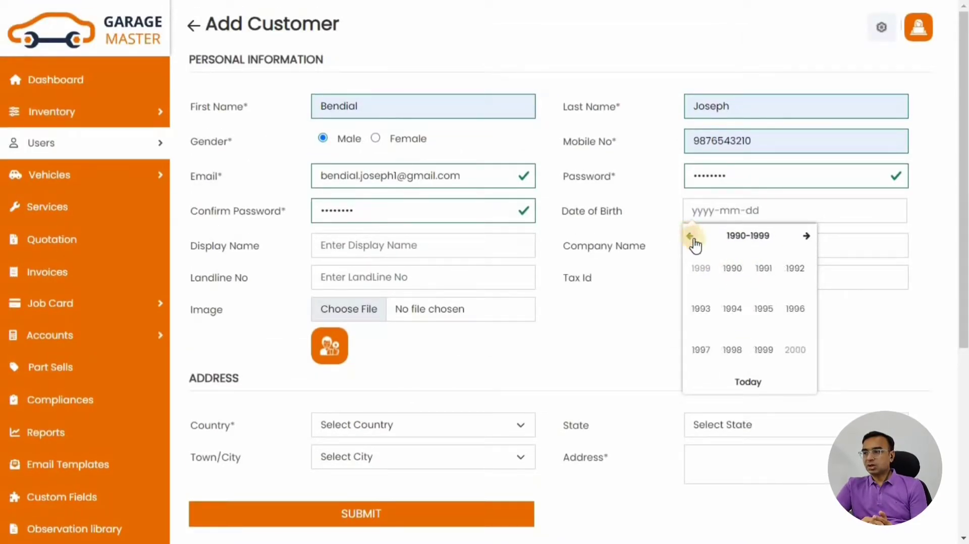
click(707, 356)
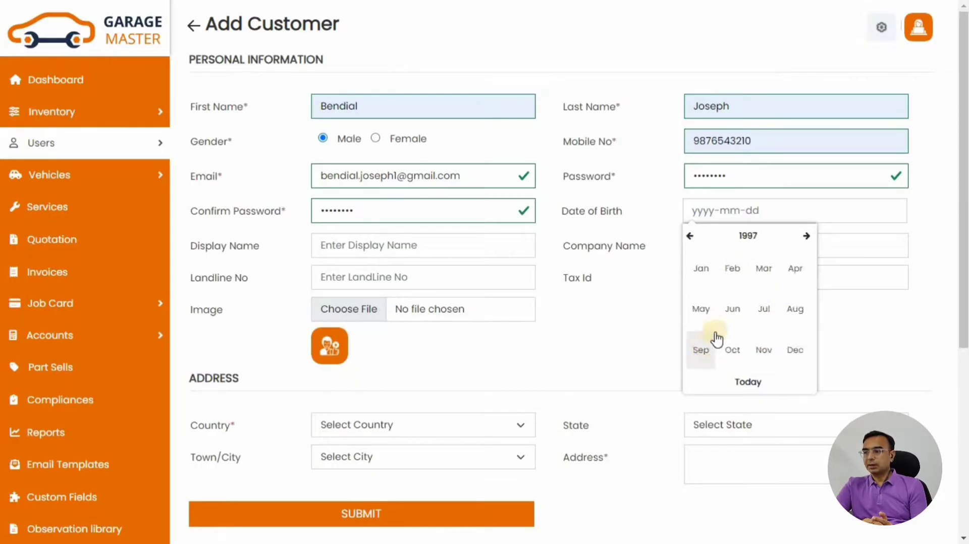
click(701, 273)
click(764, 276)
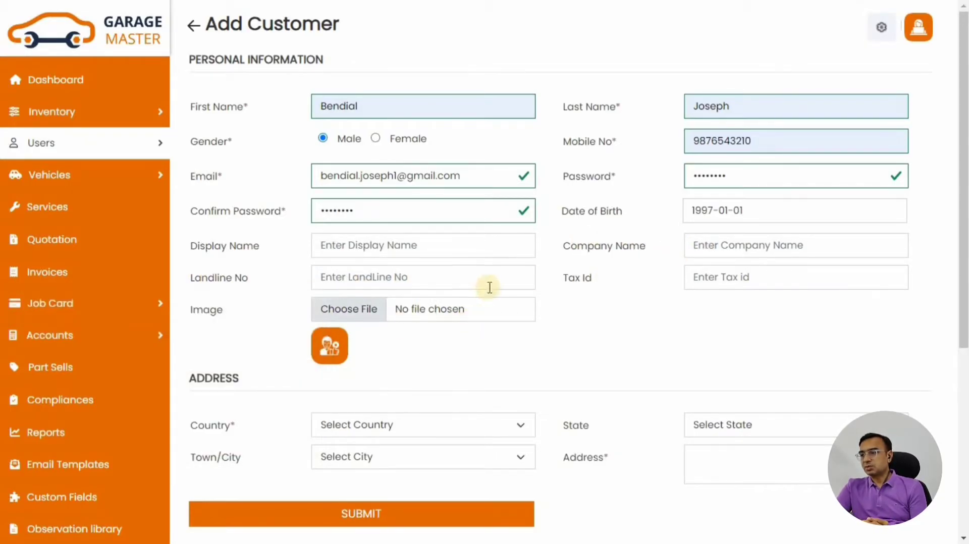
Set the address to United States, Florida, Beverly Hills
scroll(490, 288, down, 3)
click(385, 288)
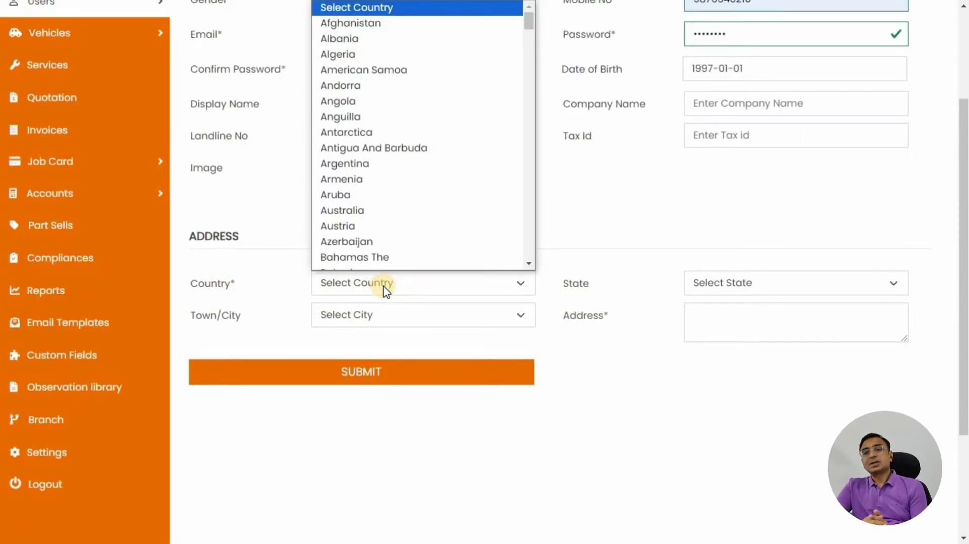
key(u)
key(Down)
key(Down)
key(Down)
key(Down)
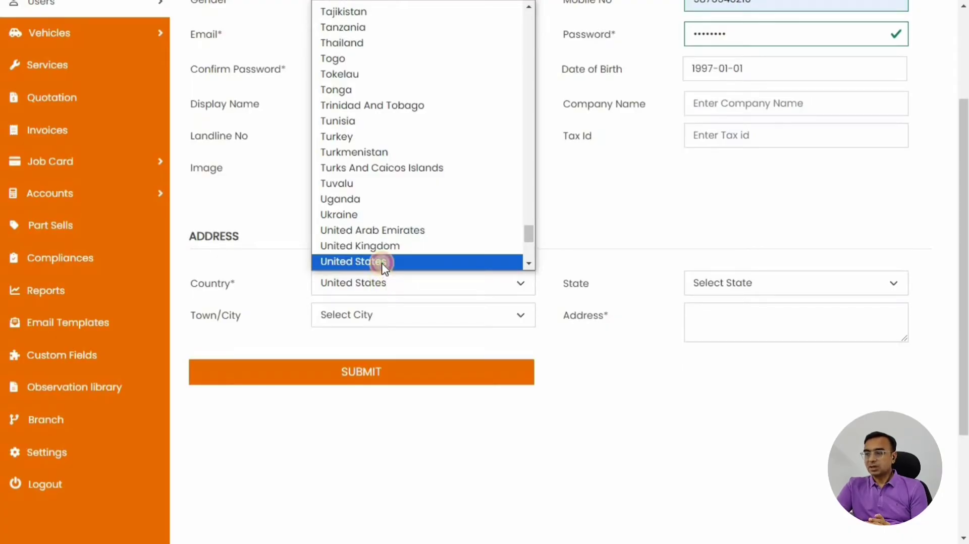
click(382, 262)
click(740, 283)
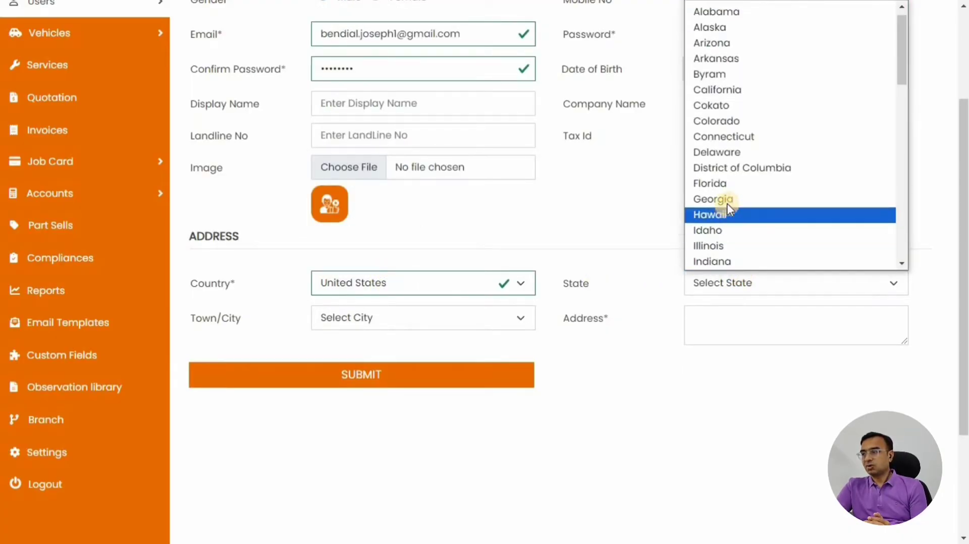
click(726, 184)
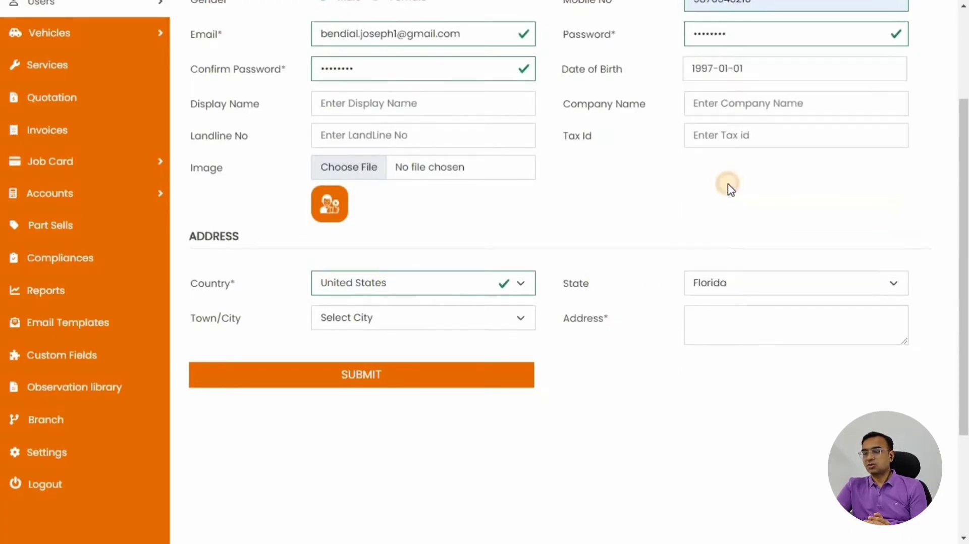
click(500, 323)
click(376, 270)
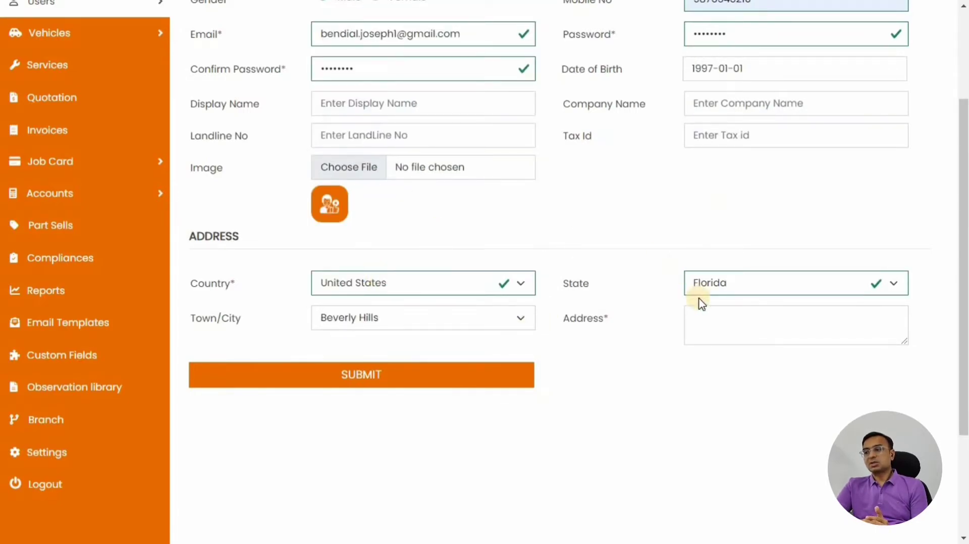
Enter the street address and submit the new customer
click(727, 324)
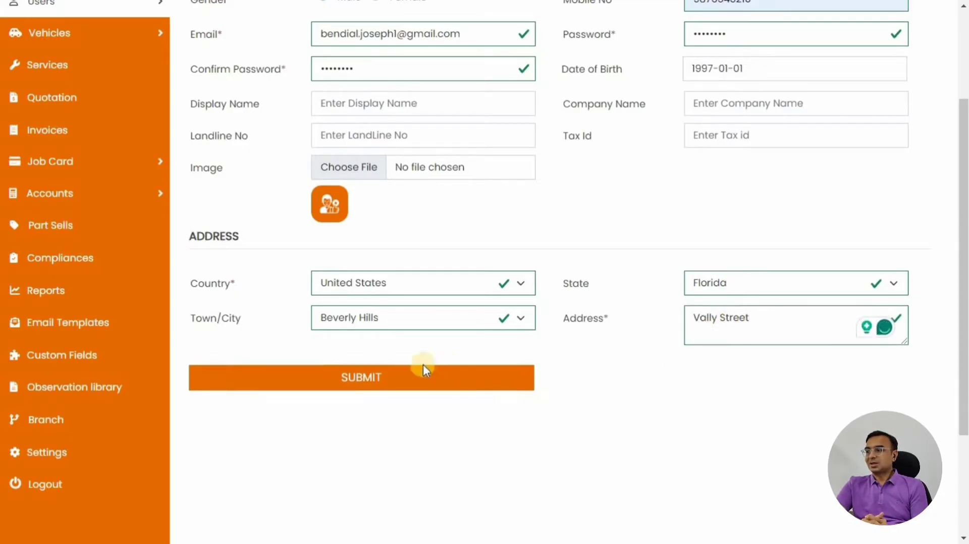
click(376, 378)
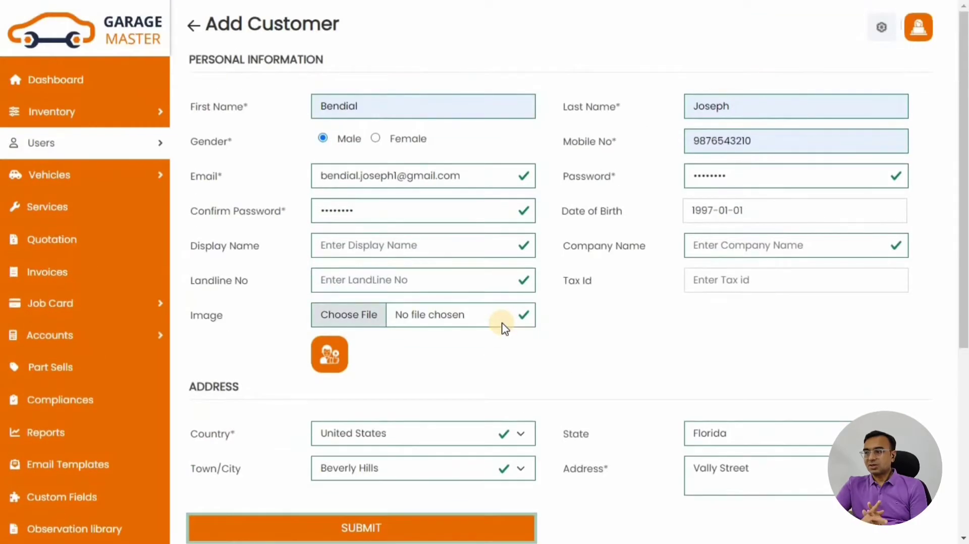
triple_click(276, 73)
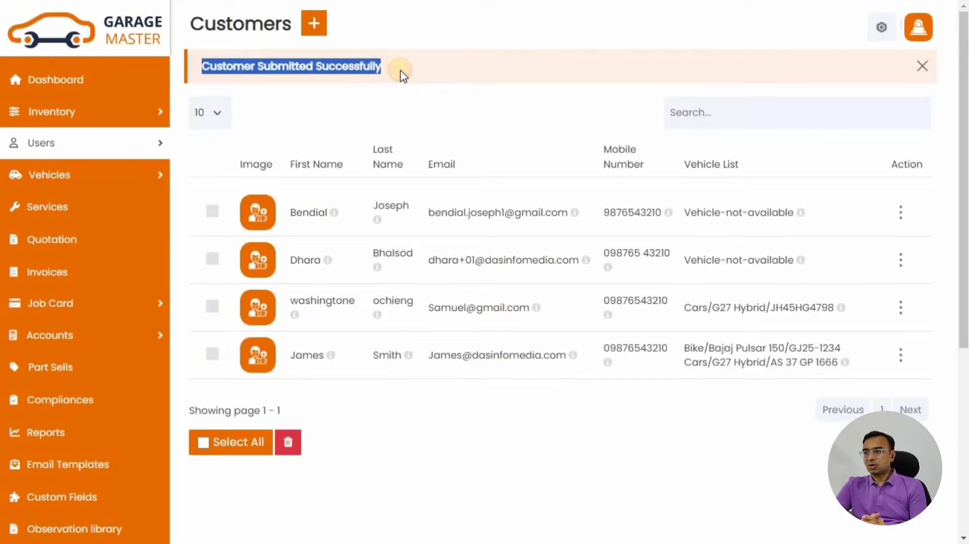
Open the new customer's profile, go back to the Customers list, then return to the Dashboard
click(309, 217)
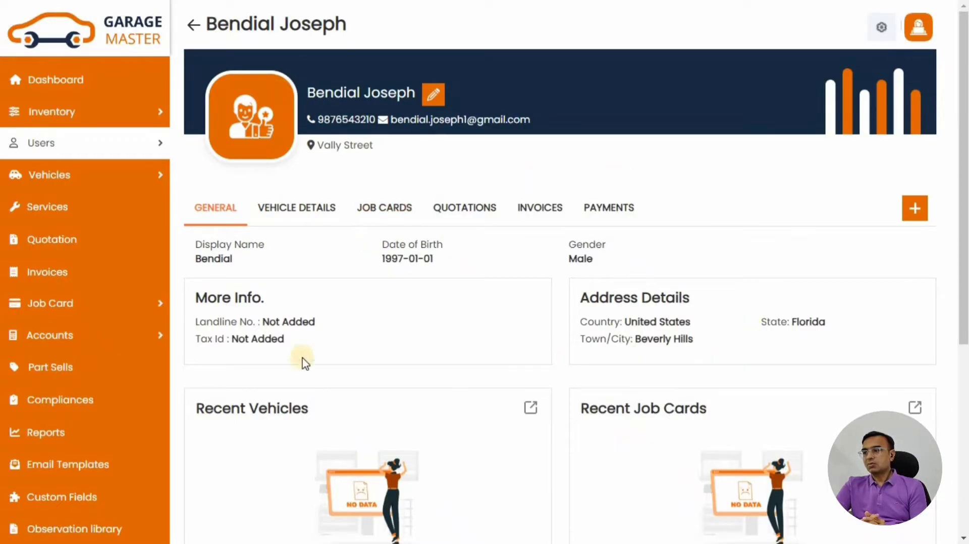
click(194, 28)
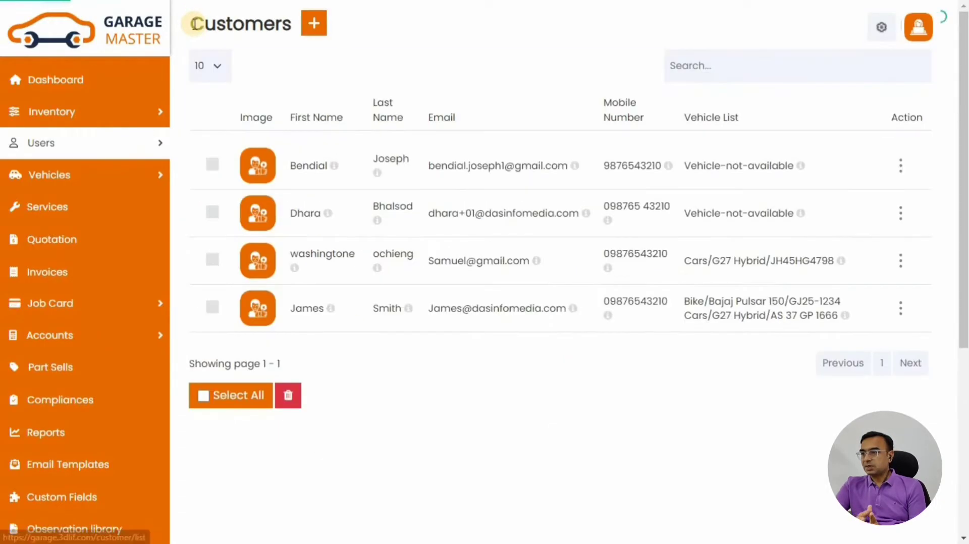
click(89, 81)
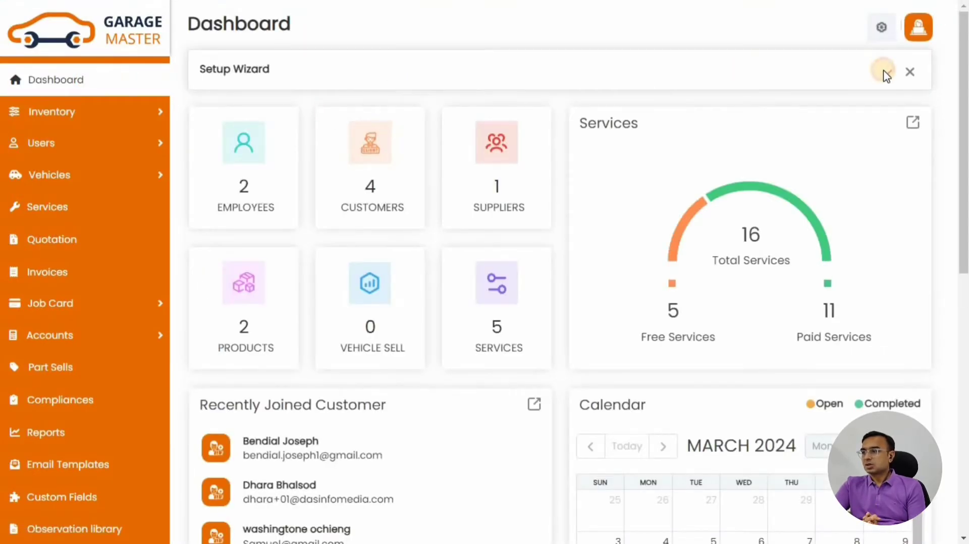
Start a new employee from the Setup Wizard's Employees step and enter the employee's first and last name
click(885, 71)
click(391, 140)
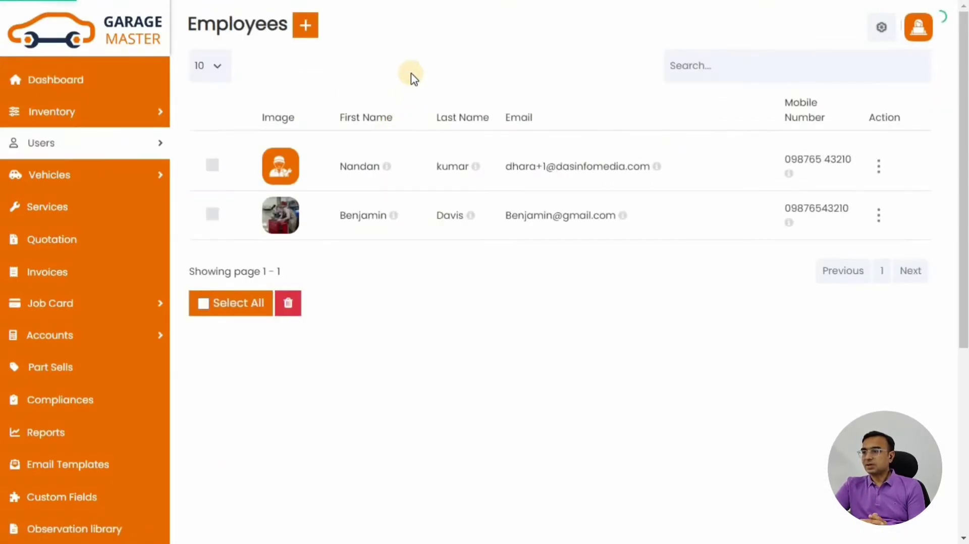
click(312, 28)
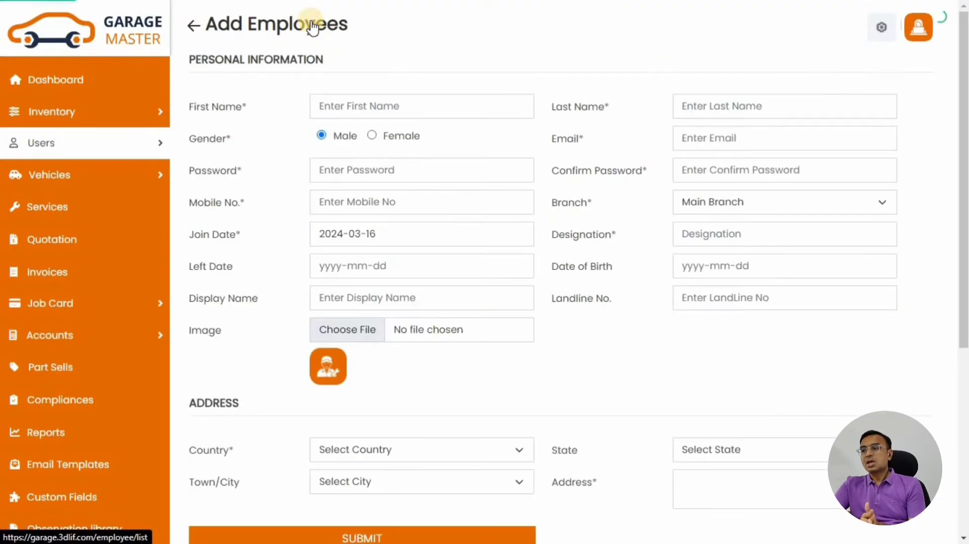
click(371, 108)
text(P)
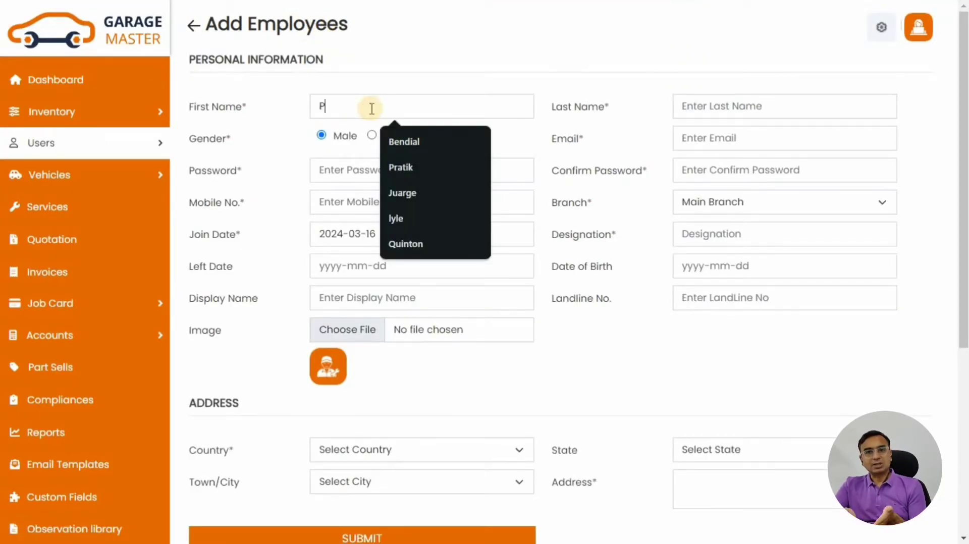
text(eter)
key(Tab)
text(Parker)
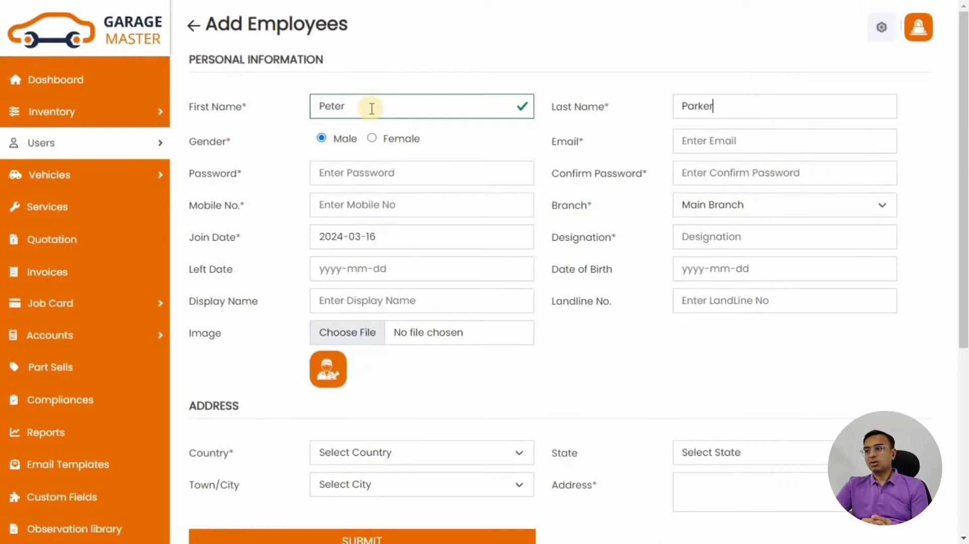
Fill in the employee's email, account password and mobile number
click(735, 143)
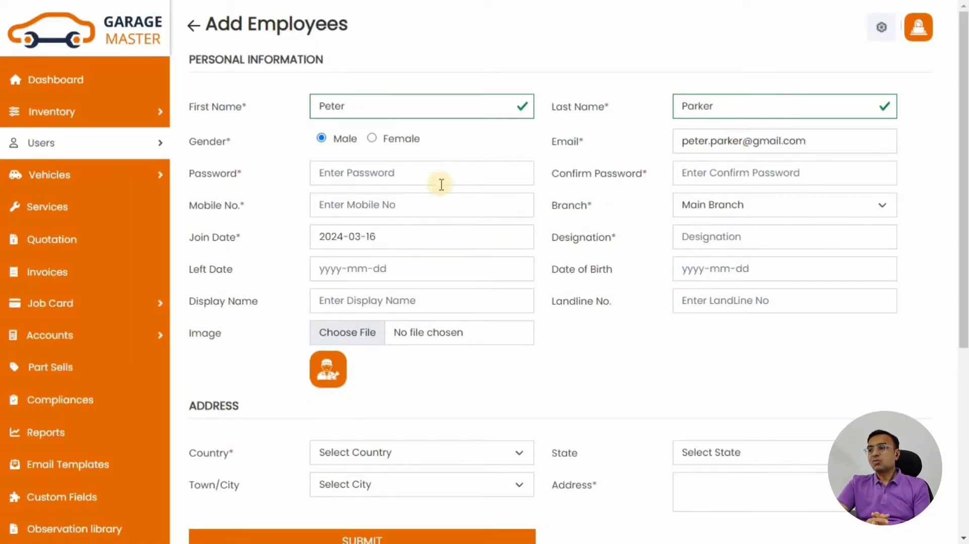
click(410, 167)
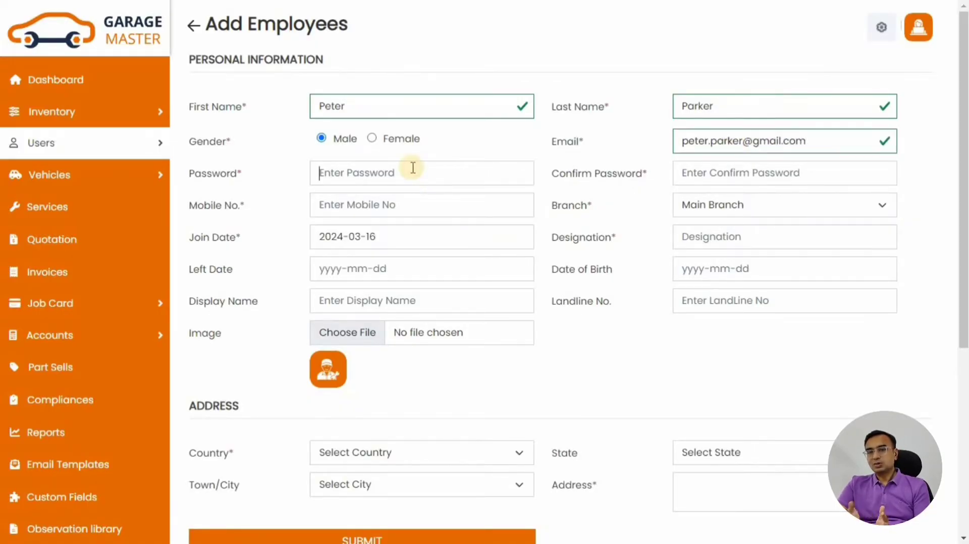
text(1234567)
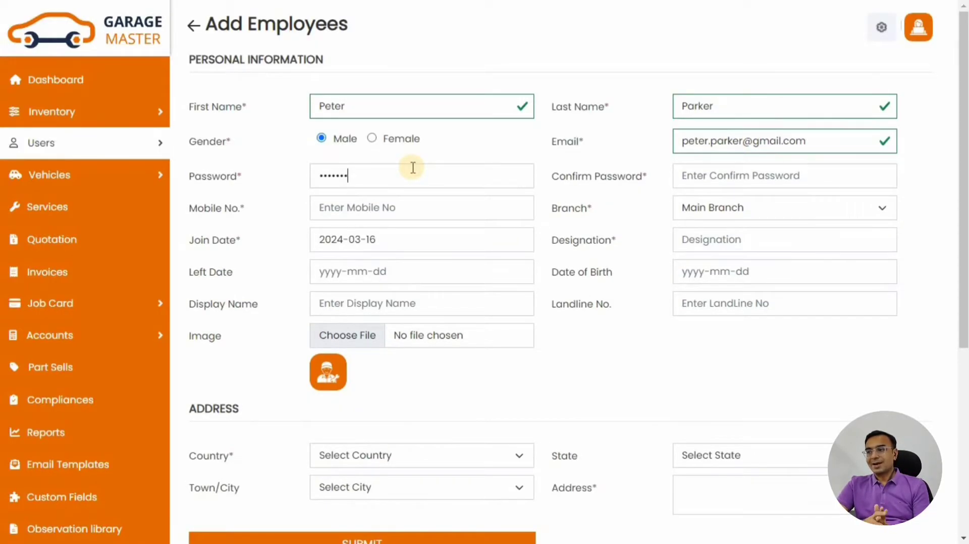
text(8)
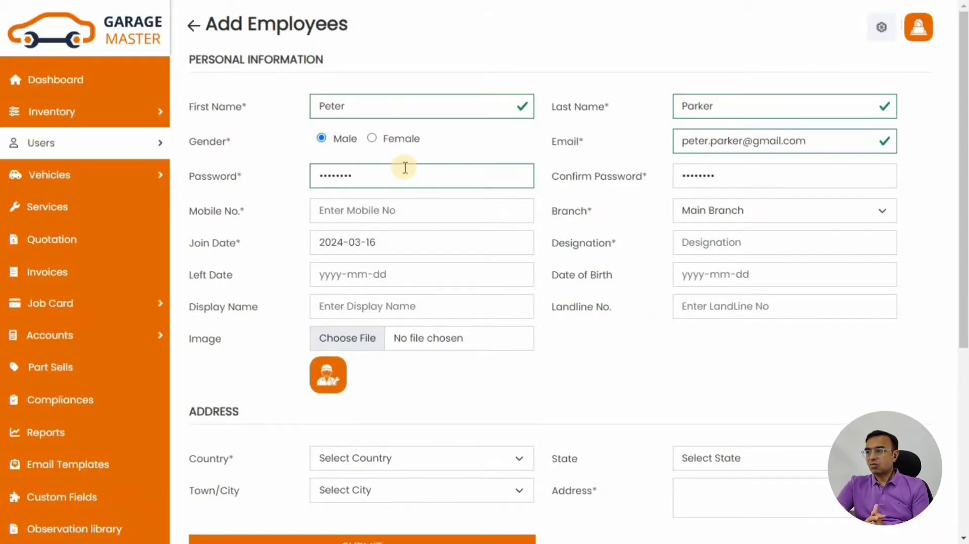
click(351, 209)
click(410, 246)
Keep Main Branch, set designation to Mechanic and left date to 2026-01-01
click(713, 213)
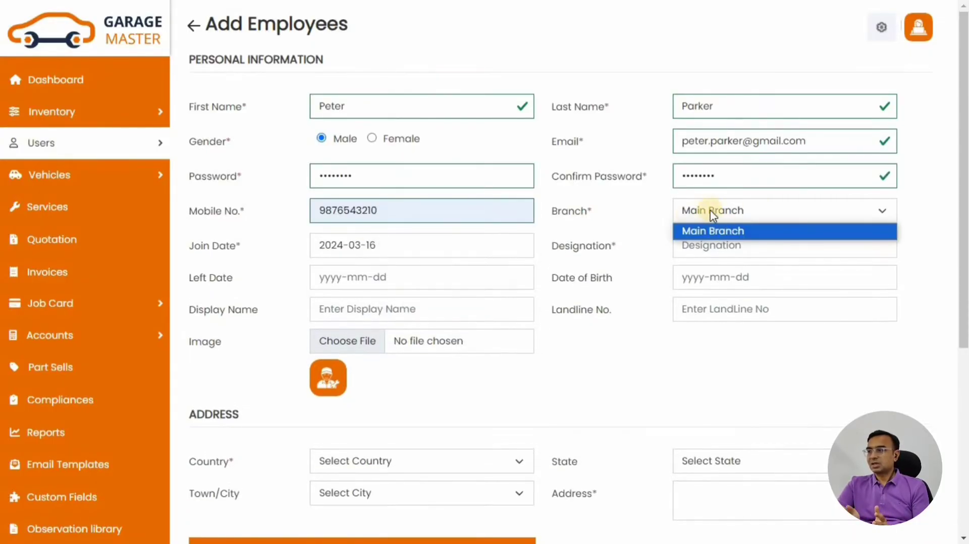
click(714, 213)
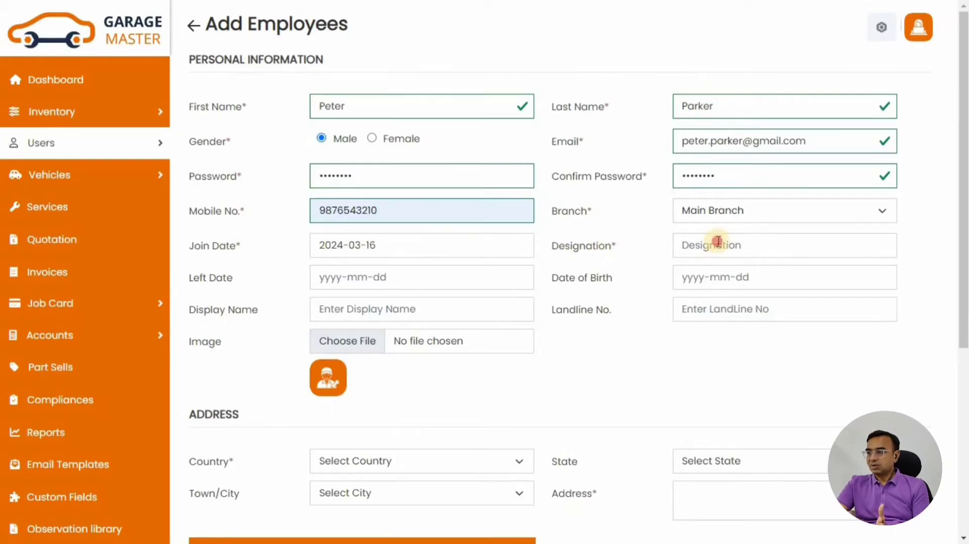
click(717, 241)
text(Mechan)
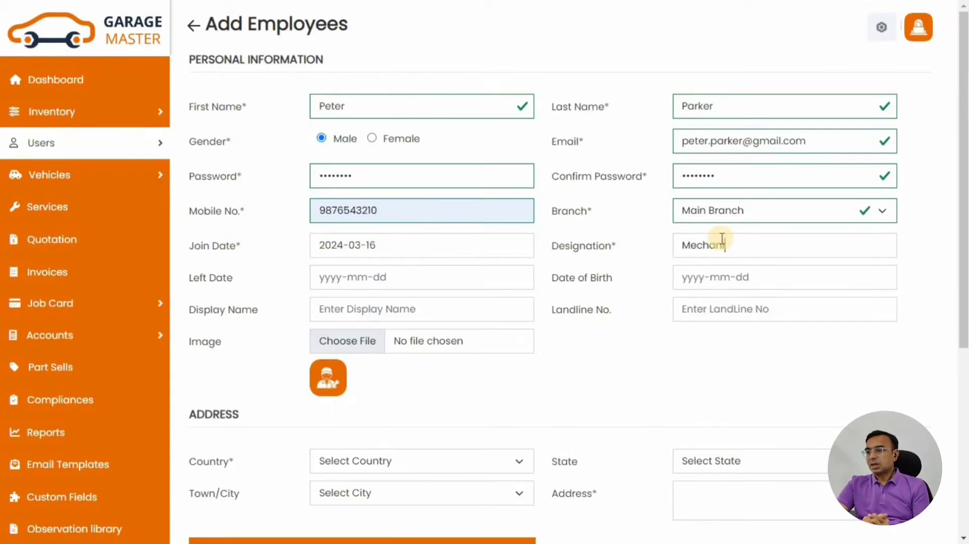
text(ic)
key(Tab)
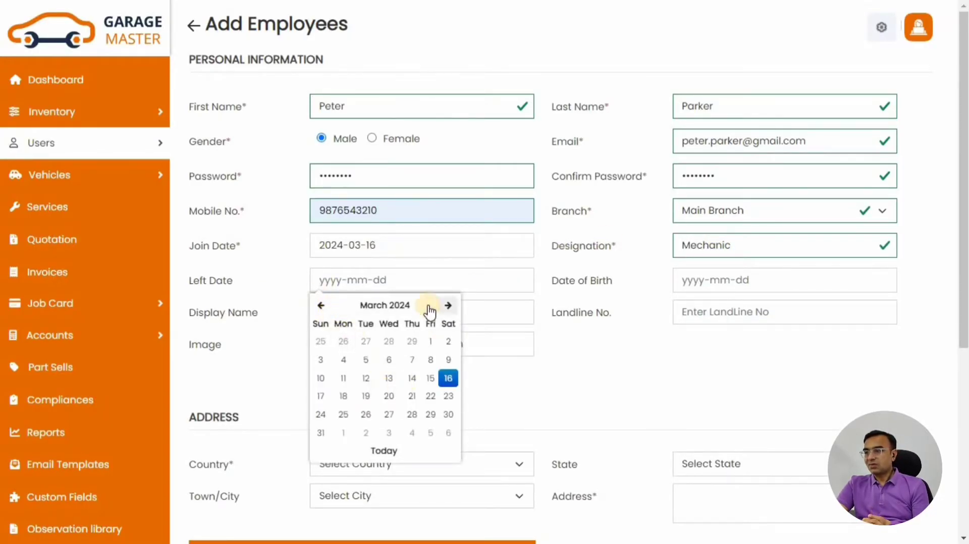
click(429, 308)
click(373, 306)
click(423, 380)
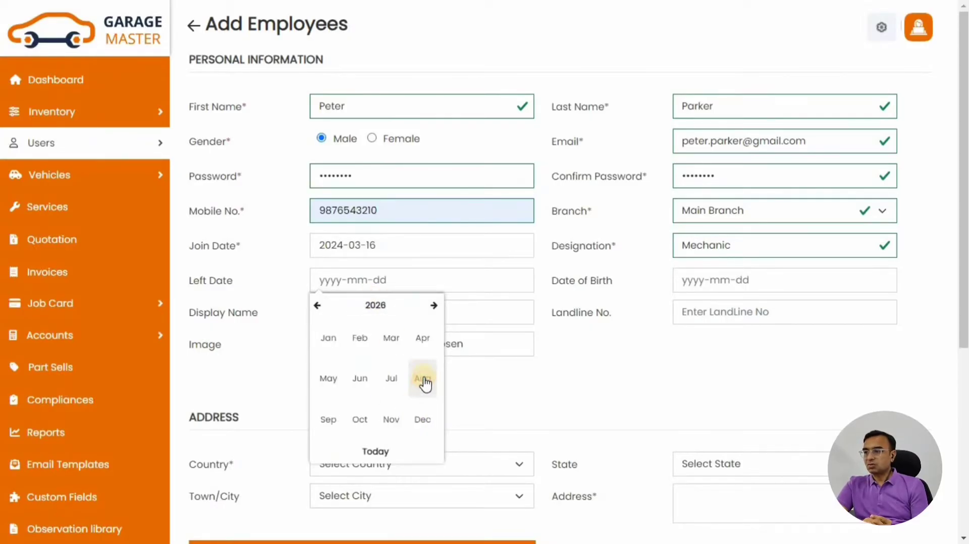
click(328, 337)
click(410, 344)
click(539, 306)
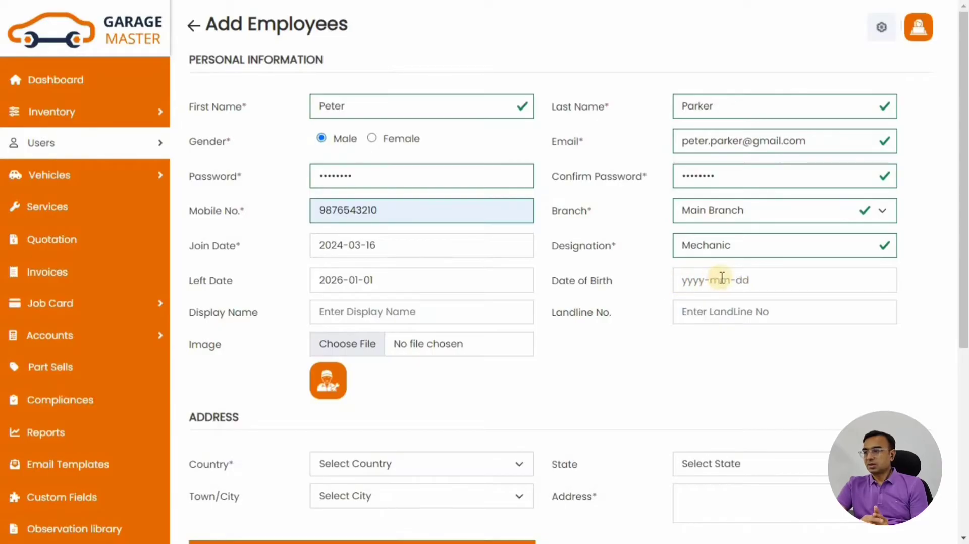
Set the employee's address to United States, Florida, Bellview
scroll(353, 373, down, 2)
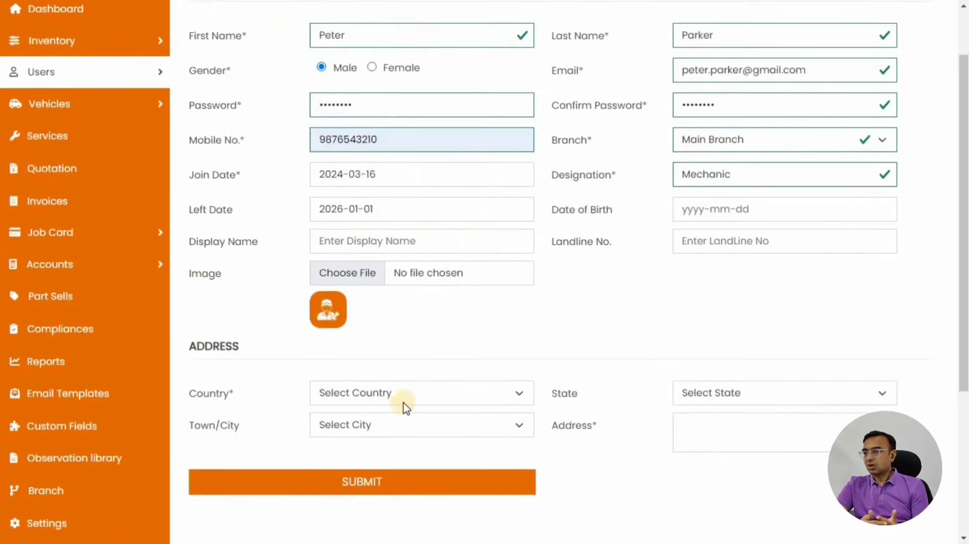
click(409, 399)
scroll(411, 353, down, 15)
click(331, 371)
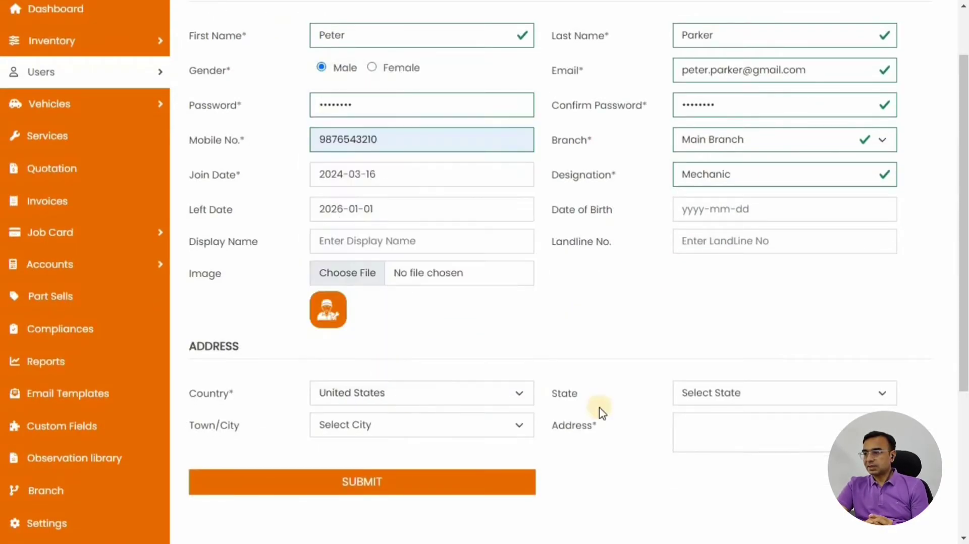
click(727, 396)
click(727, 263)
click(404, 428)
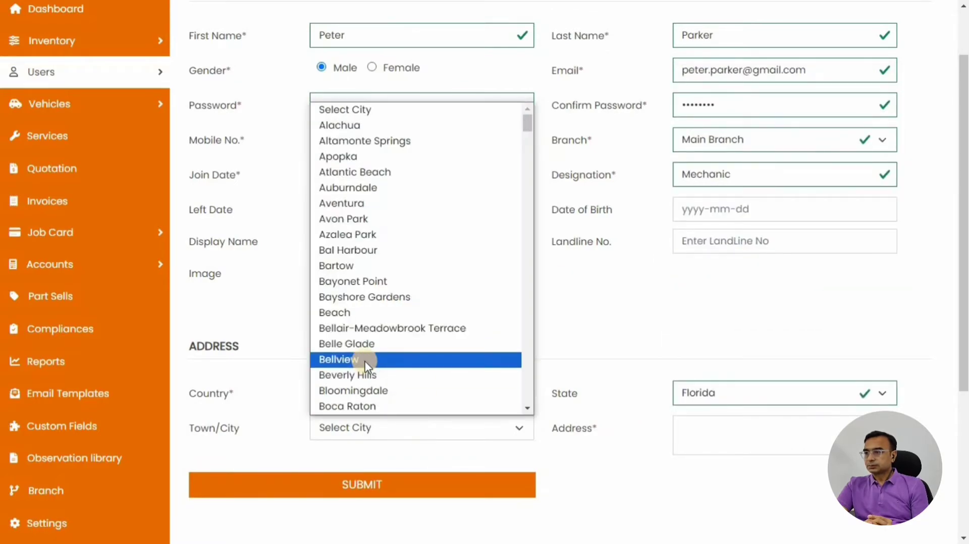
click(368, 360)
click(744, 428)
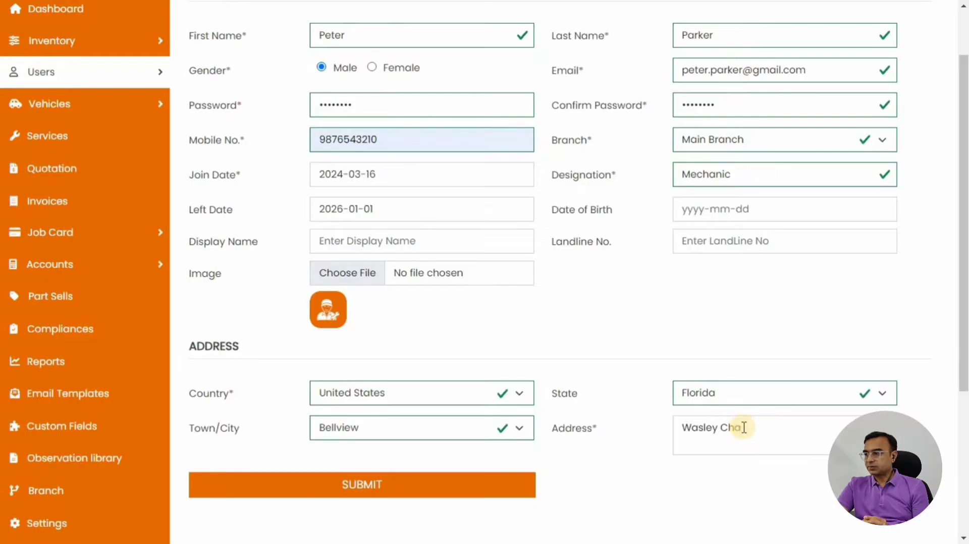
Submit the new employee and select the saved confirmation message
click(362, 487)
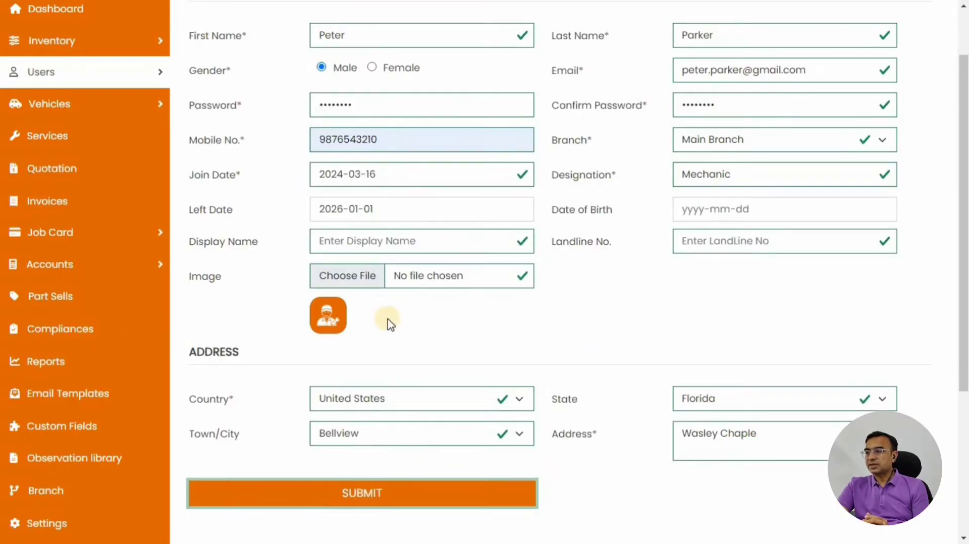
scroll(392, 325, up, 2)
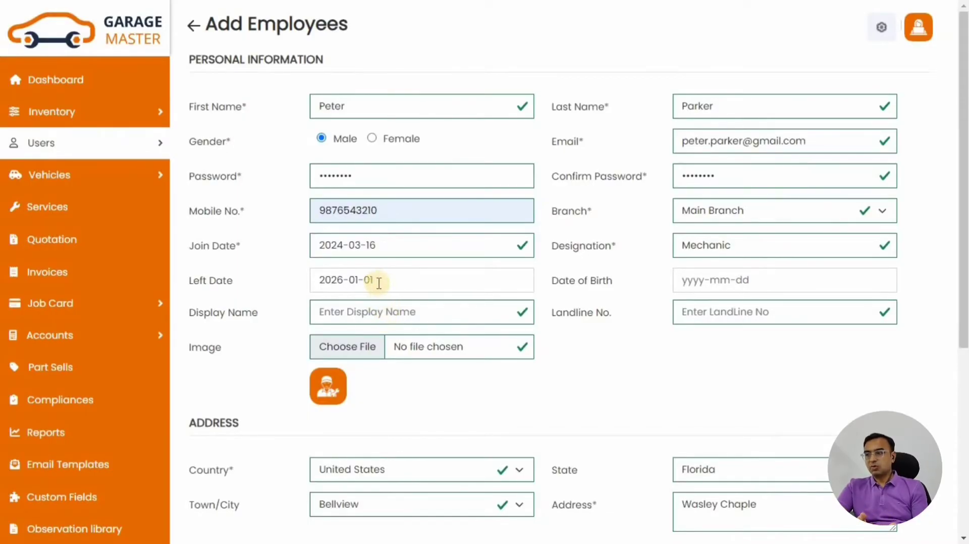
drag(200, 66, 394, 70)
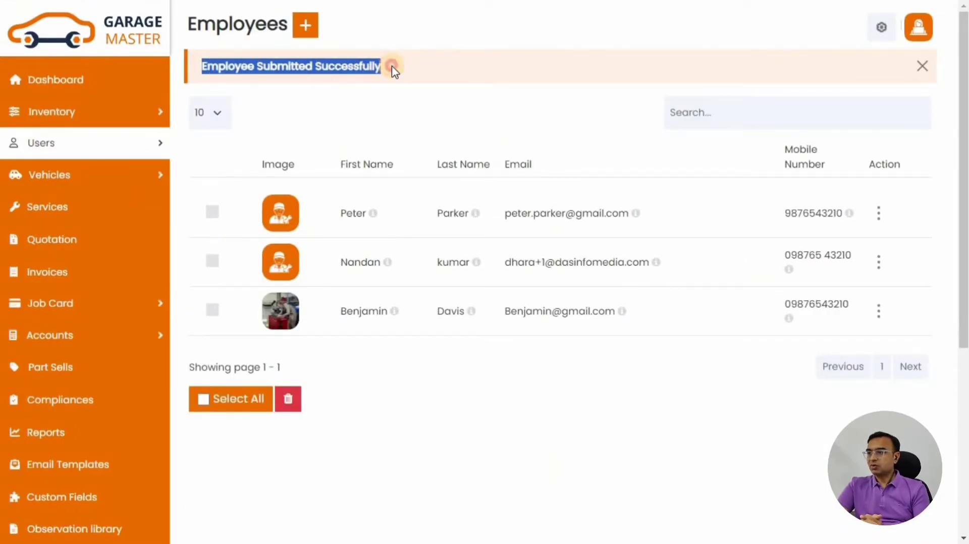
View the new employee's profile, then return to the Dashboard with Setup Wizard expanded
drag(357, 216, 455, 214)
click(338, 218)
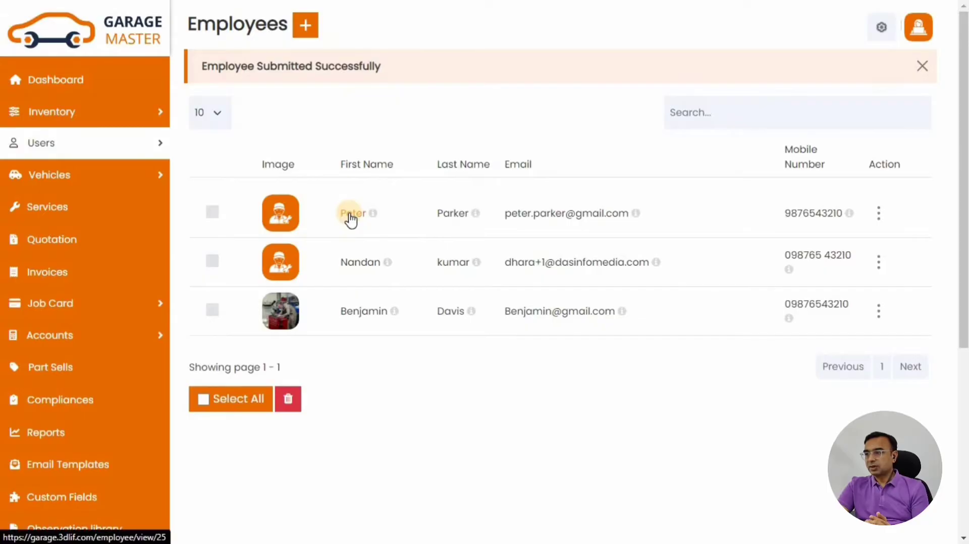
click(349, 216)
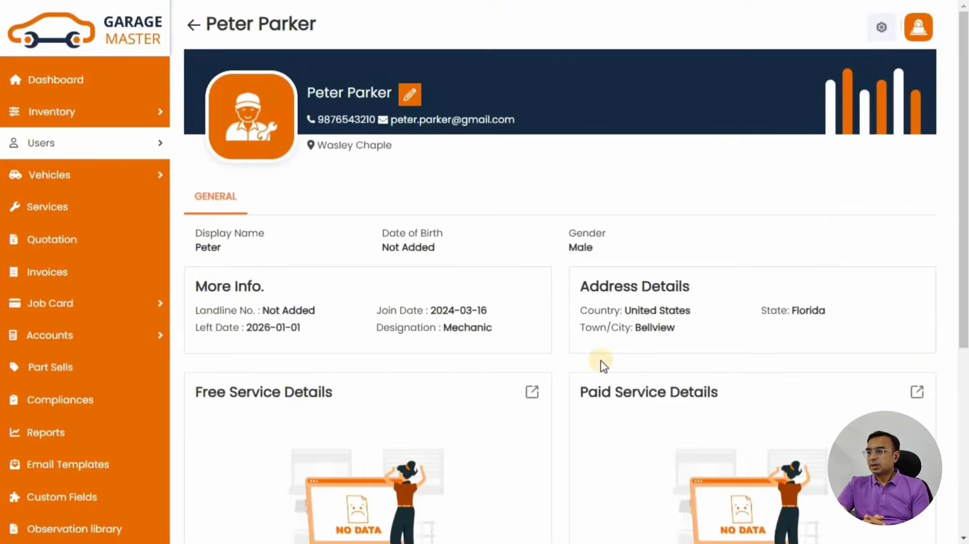
click(77, 78)
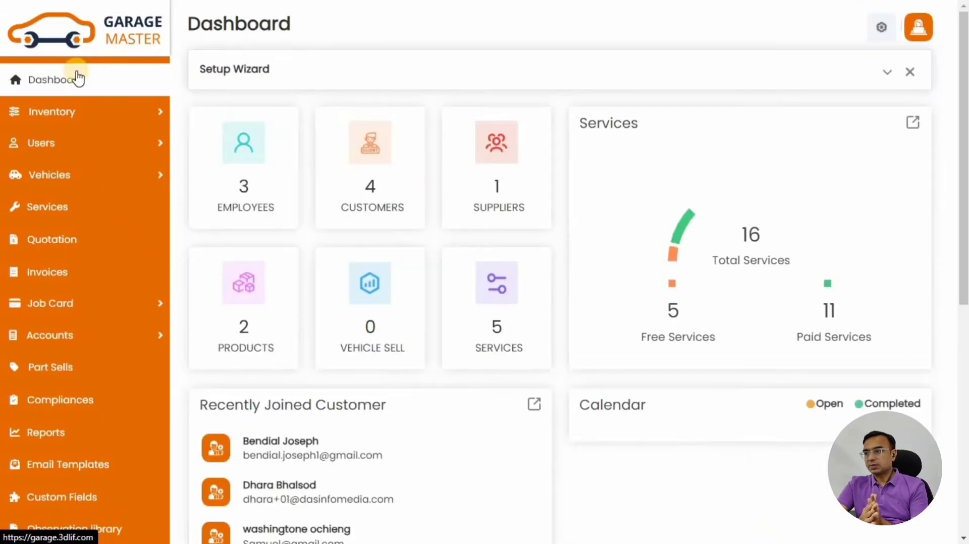
click(887, 75)
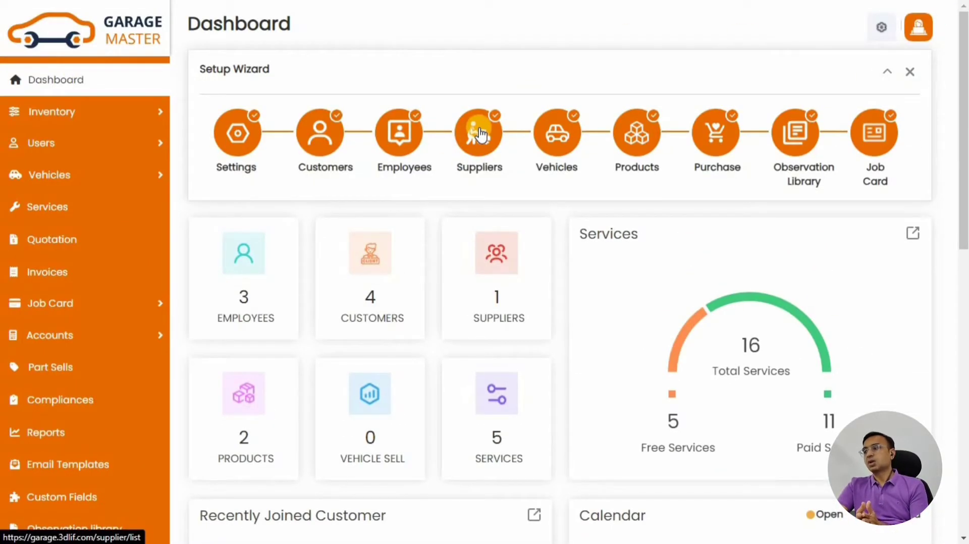
Start a new supplier with first and last name, company Mojoomla, and mobile number
click(481, 135)
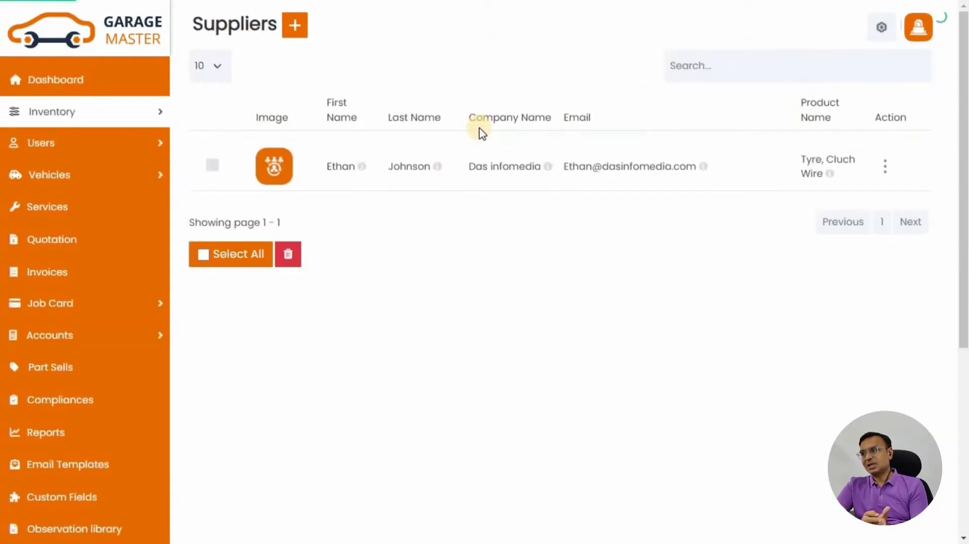
click(295, 27)
click(381, 103)
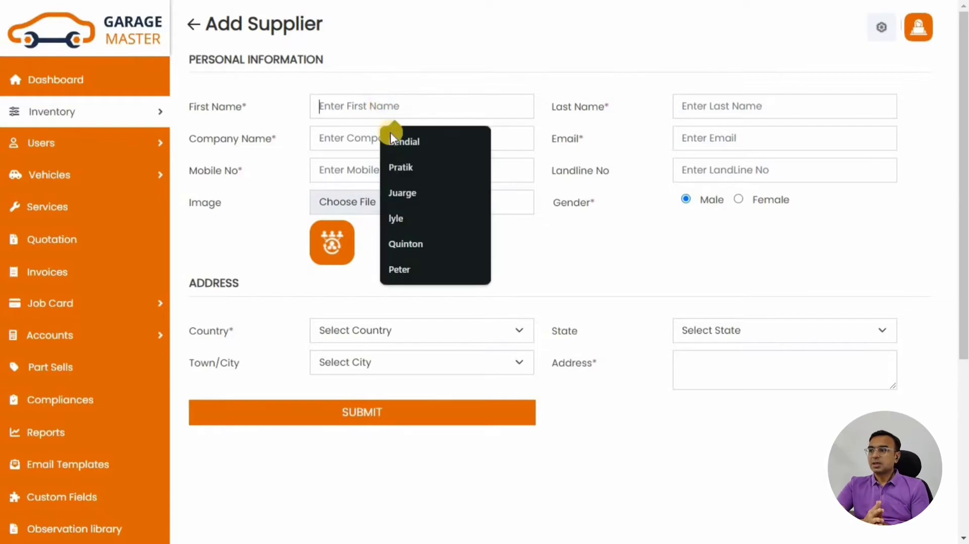
click(399, 192)
click(714, 104)
click(764, 220)
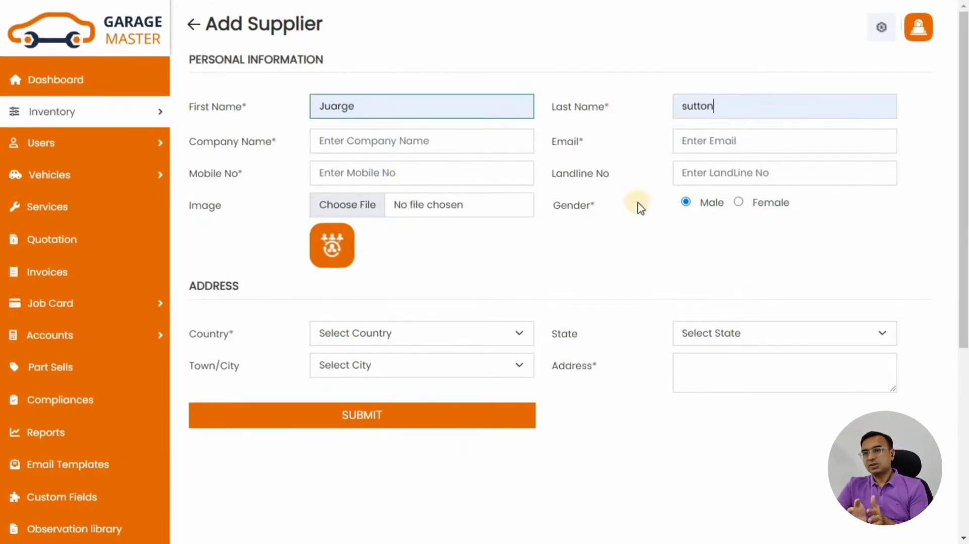
click(398, 145)
text(Mojo)
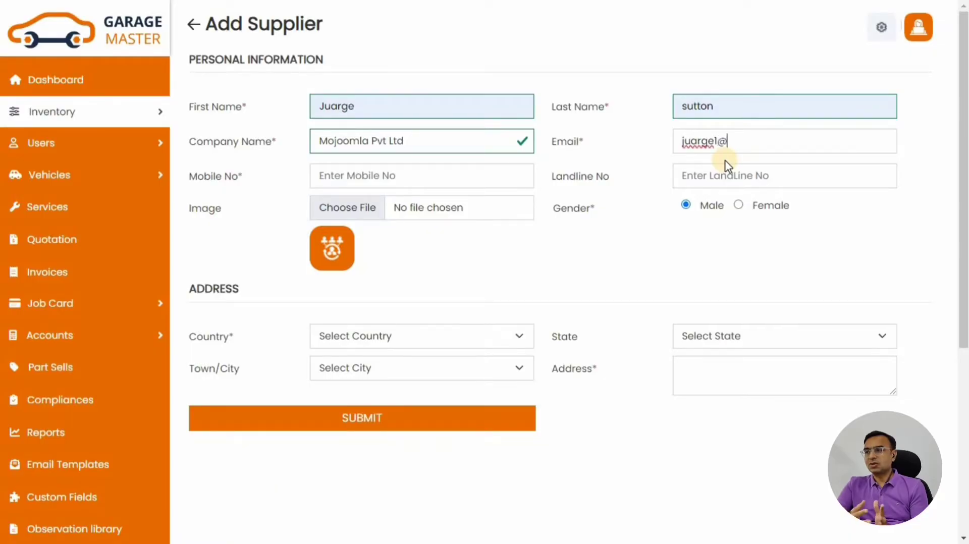
text(om)
key(Tab)
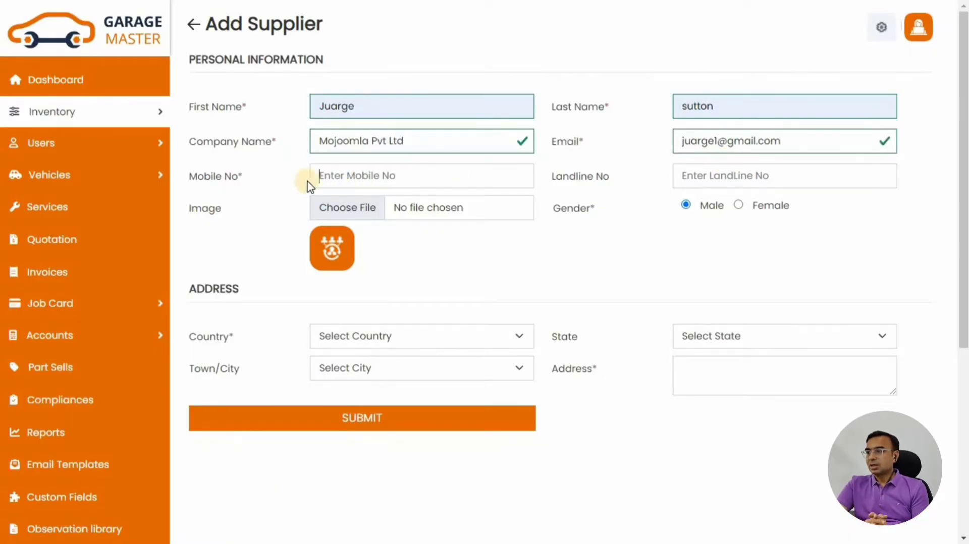
text(9876543210)
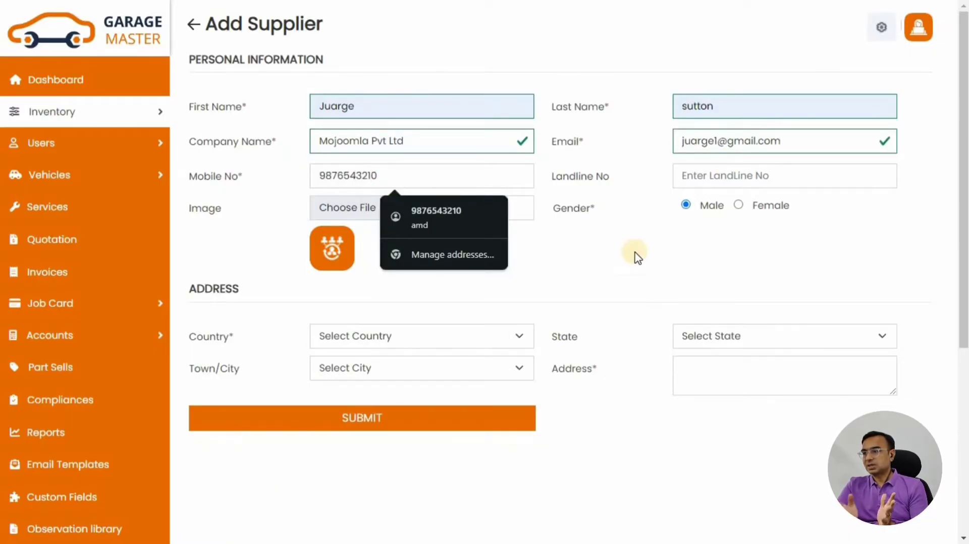
Keep gender Male, set location Azerbaijan, Sirvan, Zardab, and submit the supplier
click(685, 207)
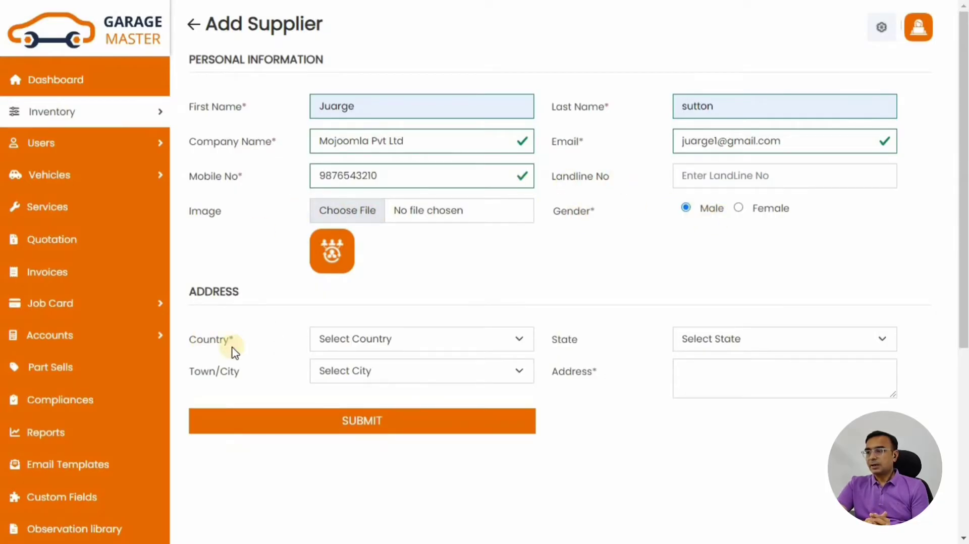
click(404, 339)
click(372, 256)
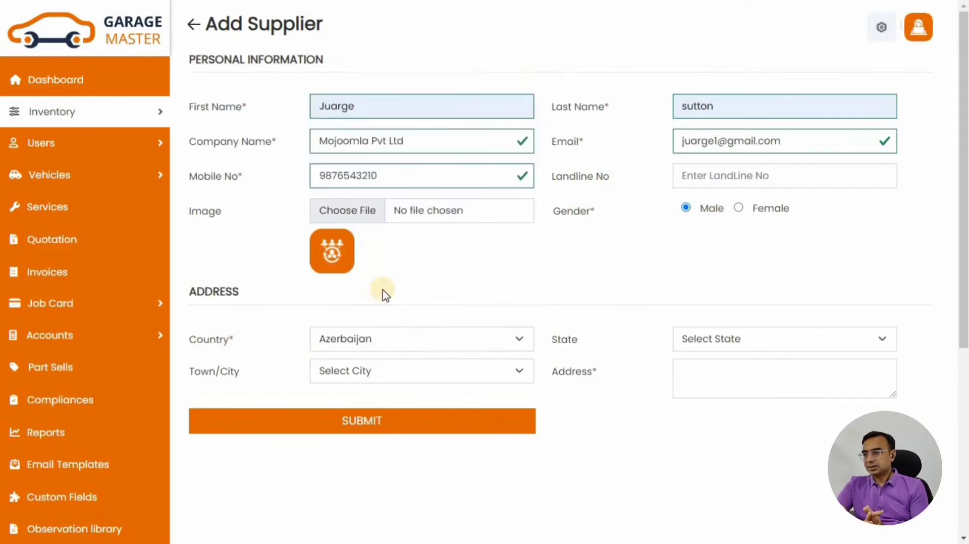
click(736, 340)
click(699, 299)
click(364, 371)
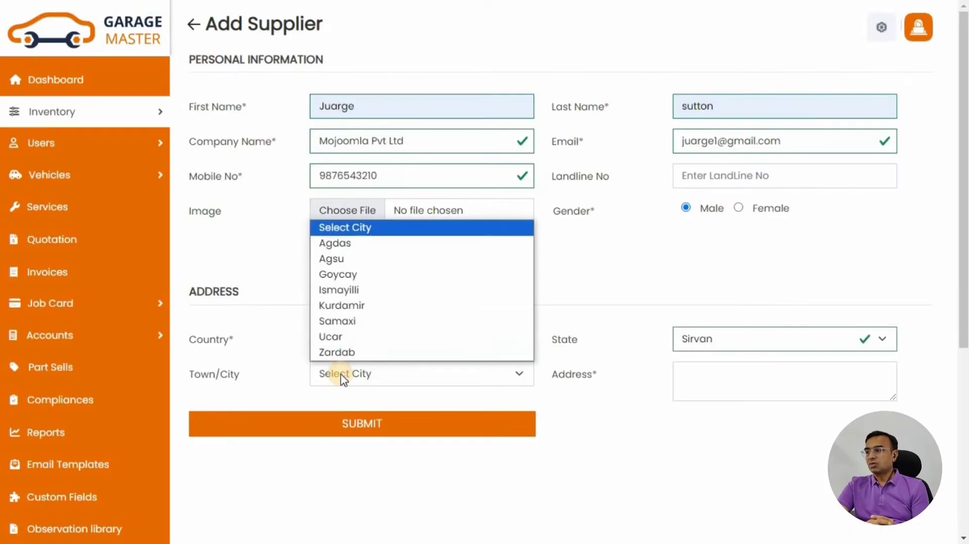
click(343, 350)
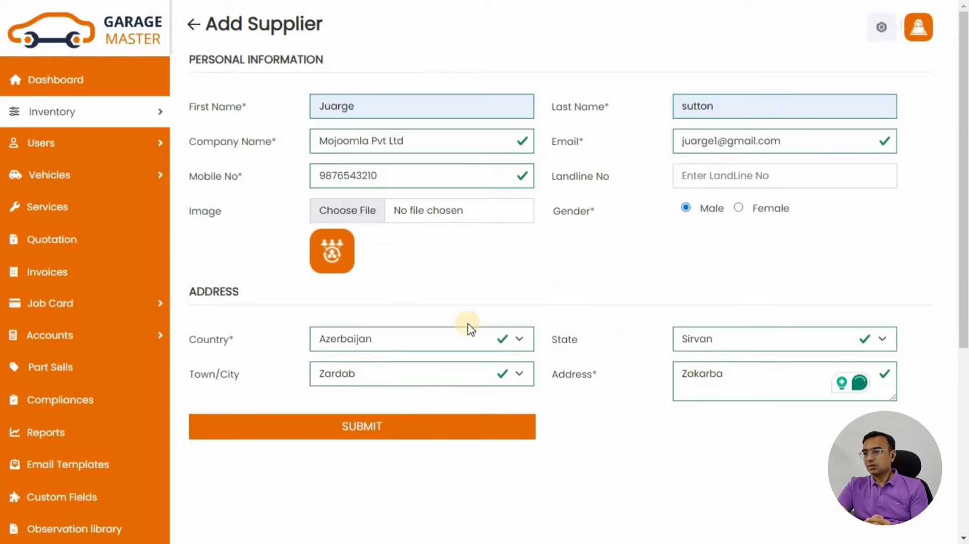
click(362, 424)
drag(207, 69, 414, 111)
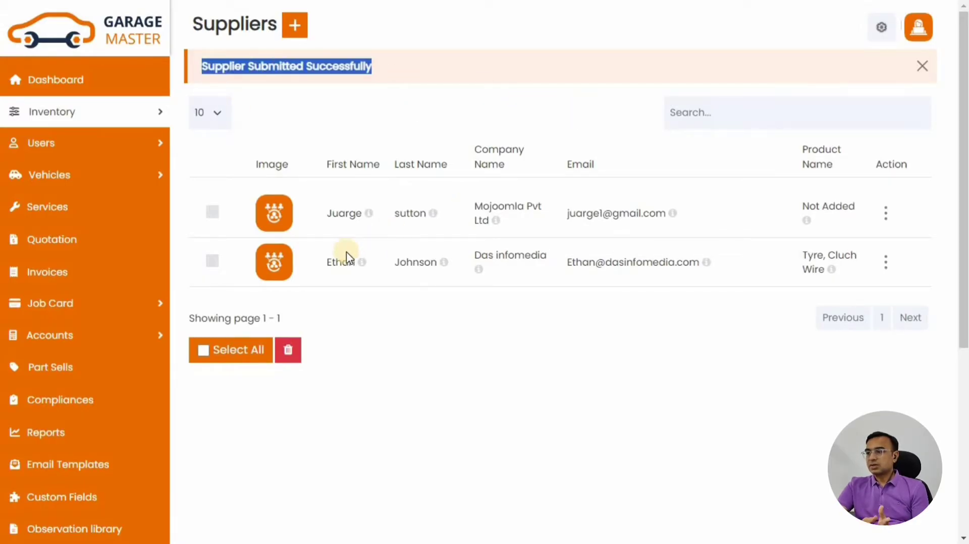
Check the new supplier's details, then return to the Dashboard and go to the Vehicles step
click(347, 214)
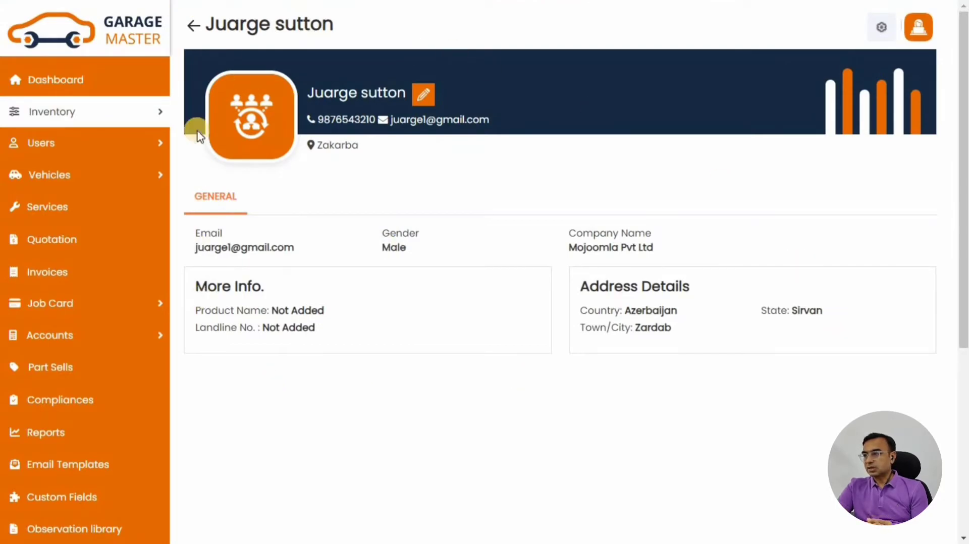
click(71, 86)
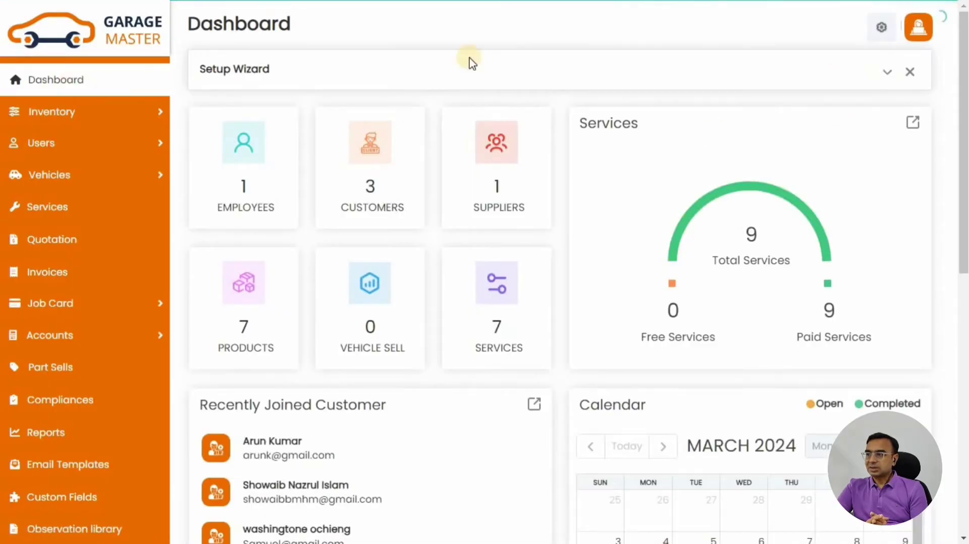
click(883, 75)
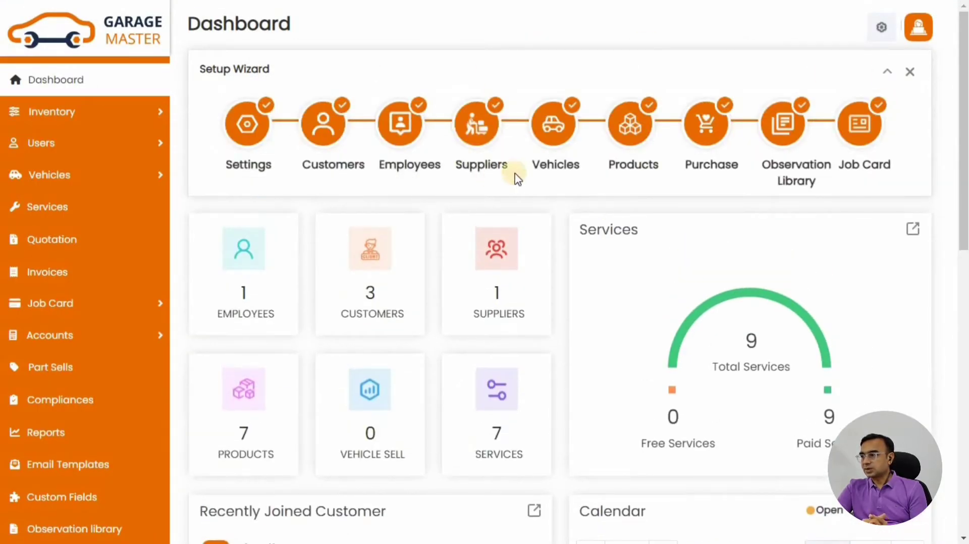
click(556, 123)
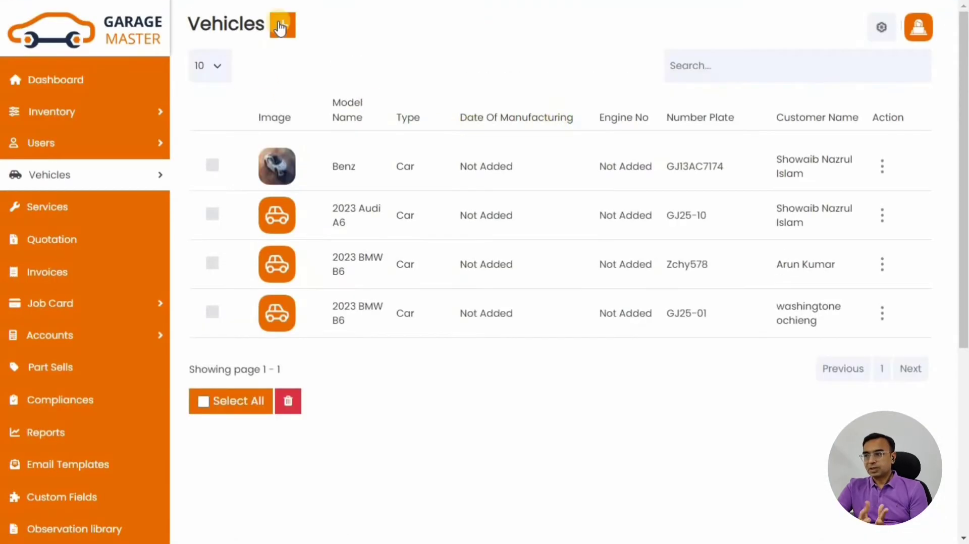
click(283, 30)
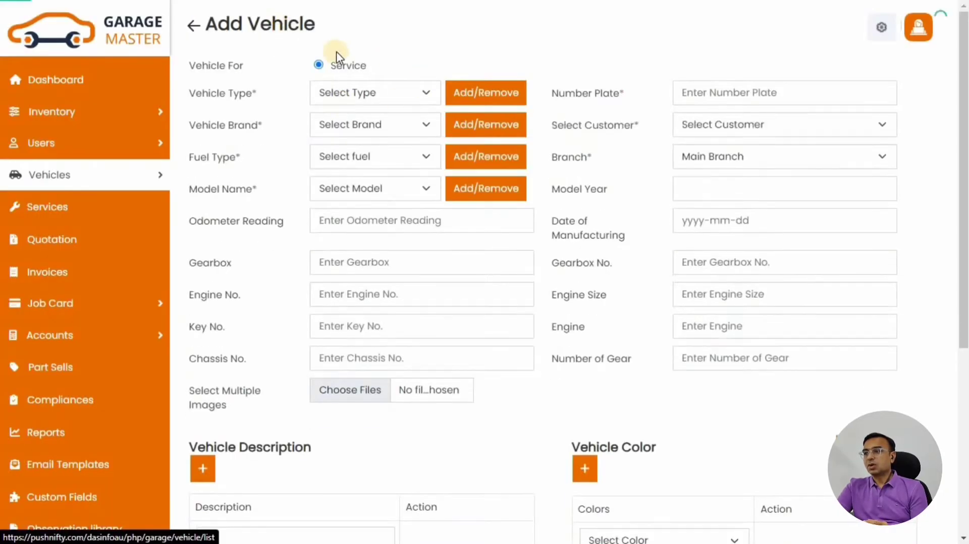
click(383, 96)
click(333, 127)
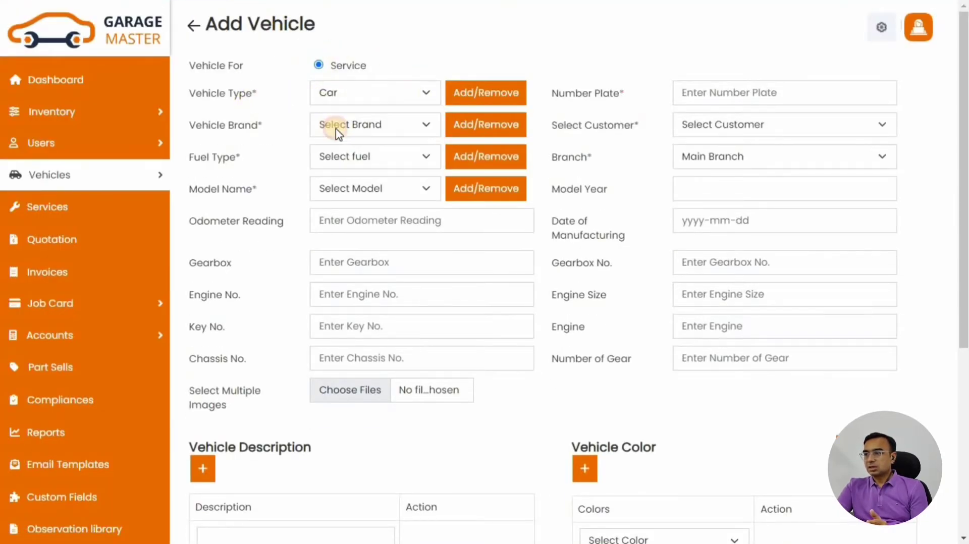
click(740, 96)
click(774, 179)
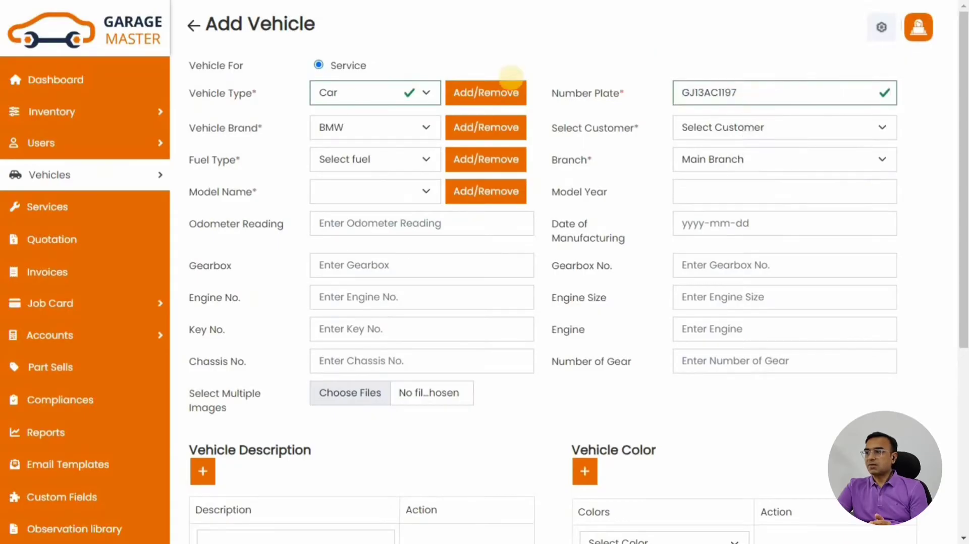
Add Volvo as a new vehicle brand for cars
click(460, 128)
click(422, 89)
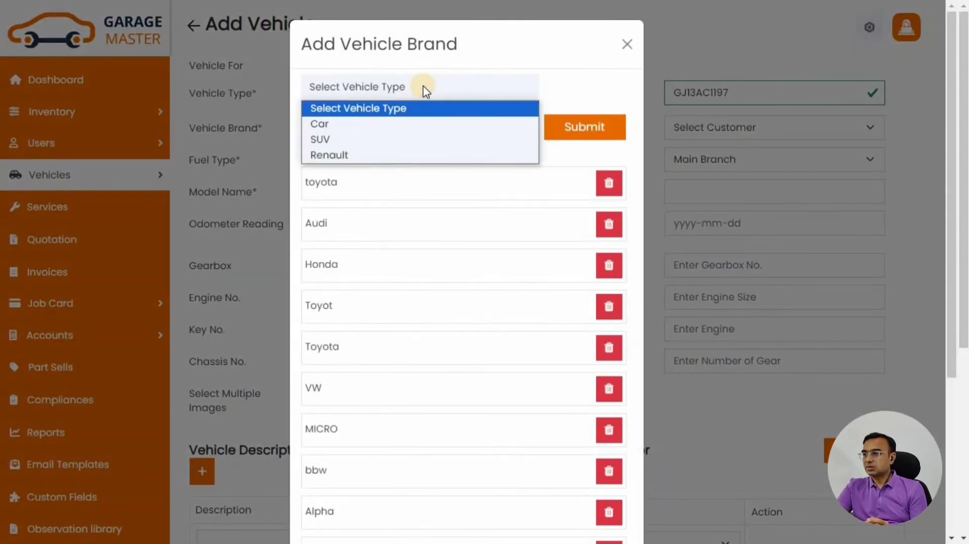
click(353, 124)
click(367, 123)
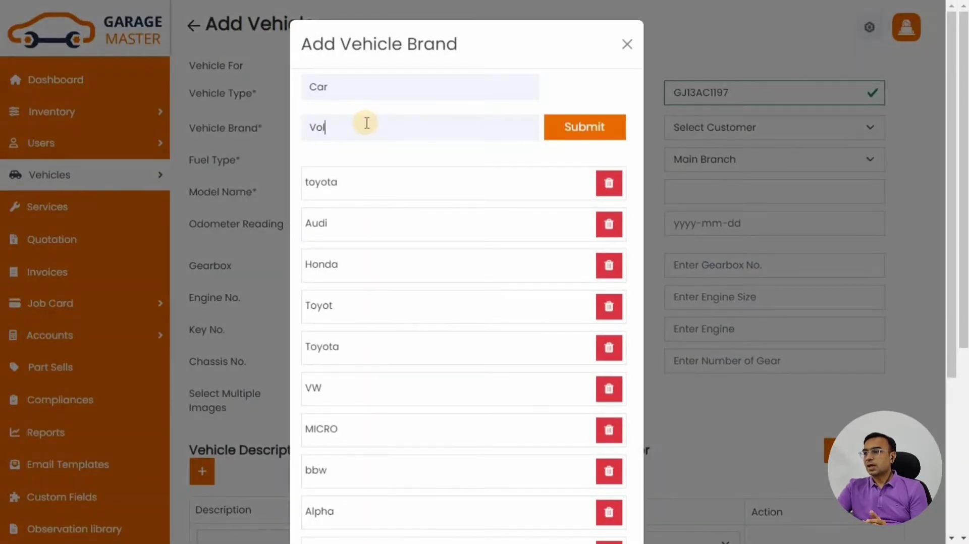
click(581, 127)
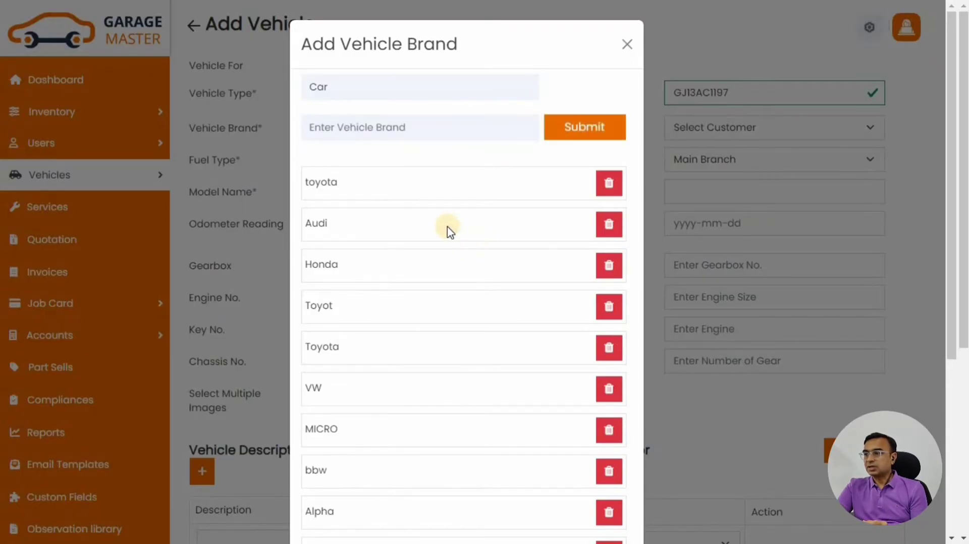
scroll(445, 260, down, 5)
scroll(486, 445, up, 5)
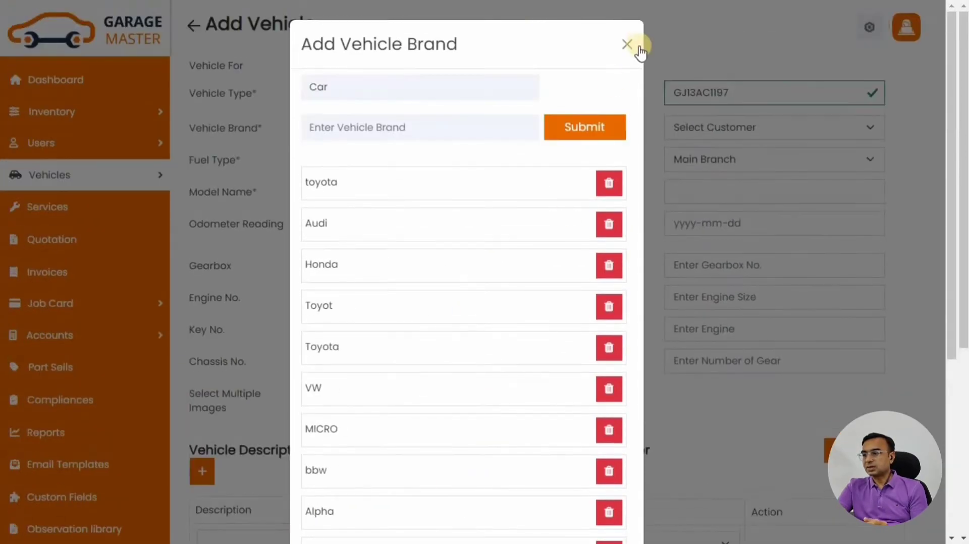
click(639, 42)
Set brand Volvo, the owning customer, fuel type Petrol and Main Branch
click(400, 130)
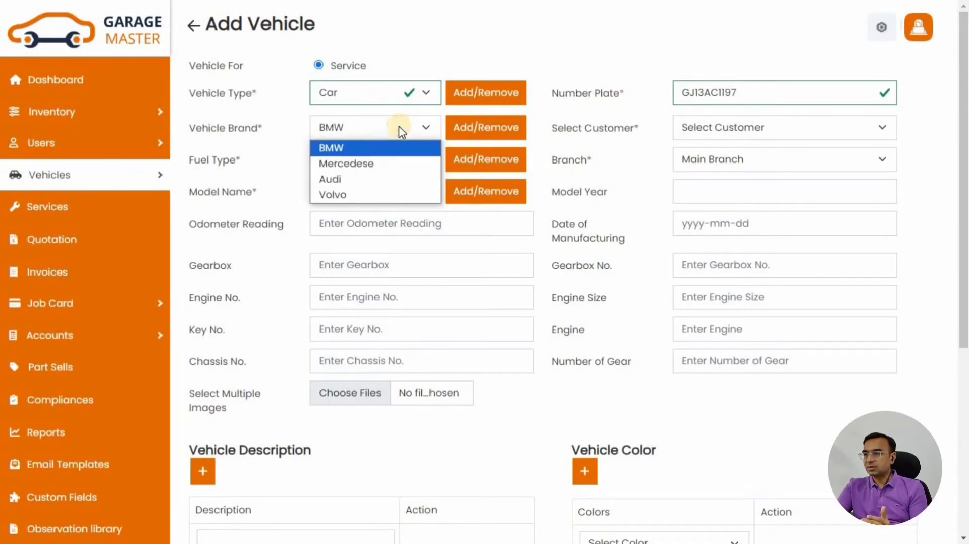
click(353, 196)
click(717, 133)
click(711, 180)
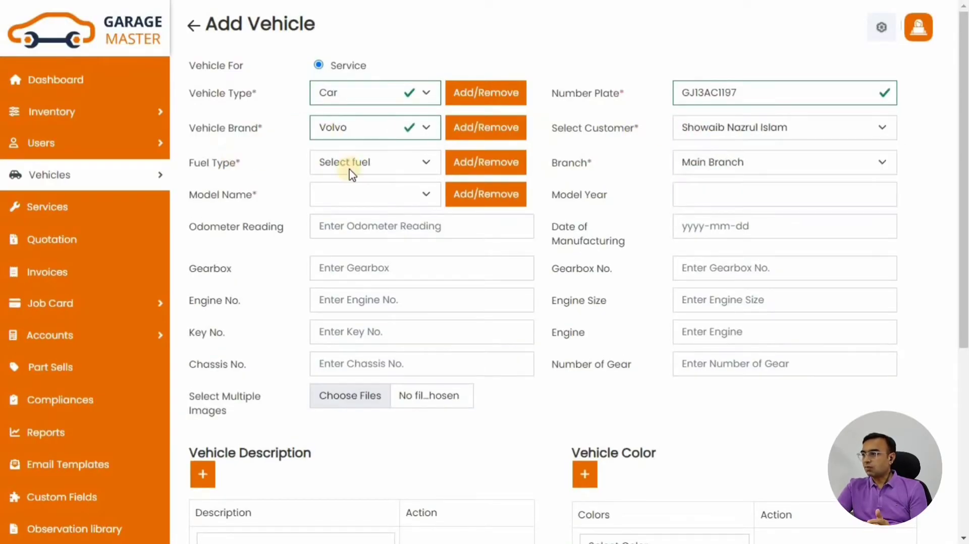
click(346, 161)
click(349, 261)
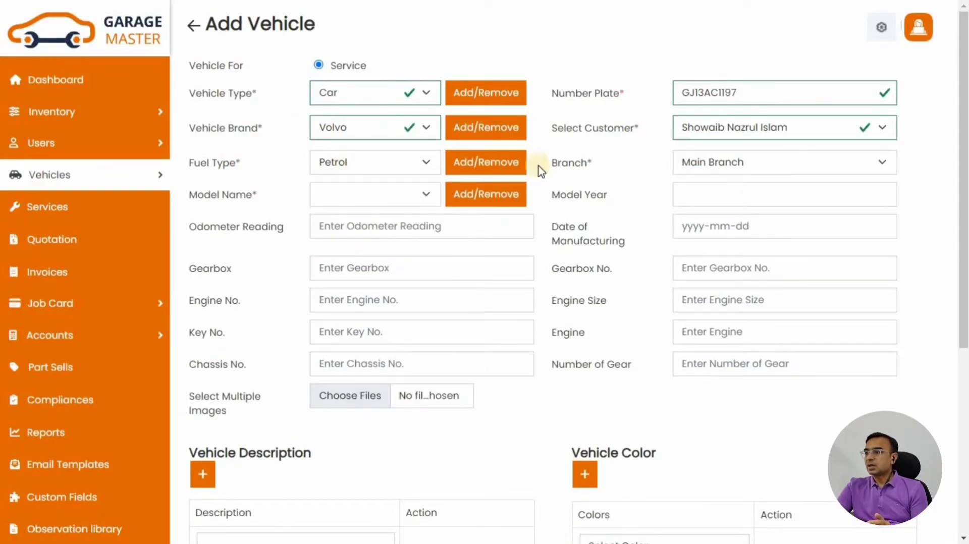
click(765, 165)
click(723, 181)
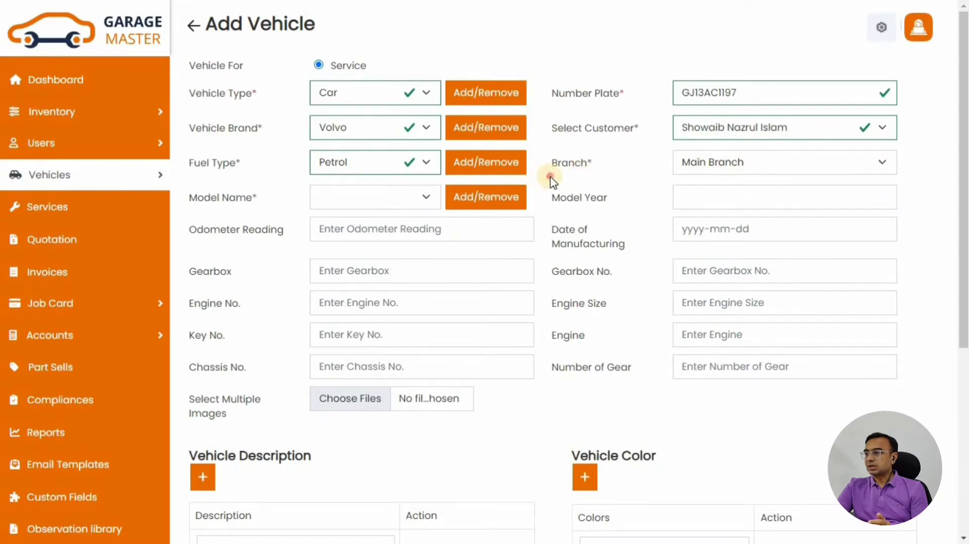
Create the new model name V40 under the Volvo brand
click(432, 199)
click(486, 197)
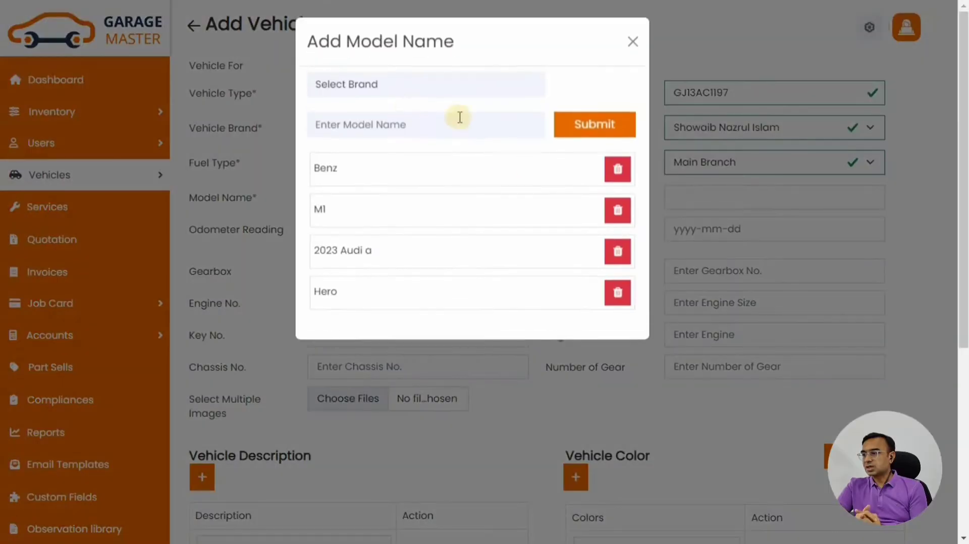
click(393, 94)
click(347, 344)
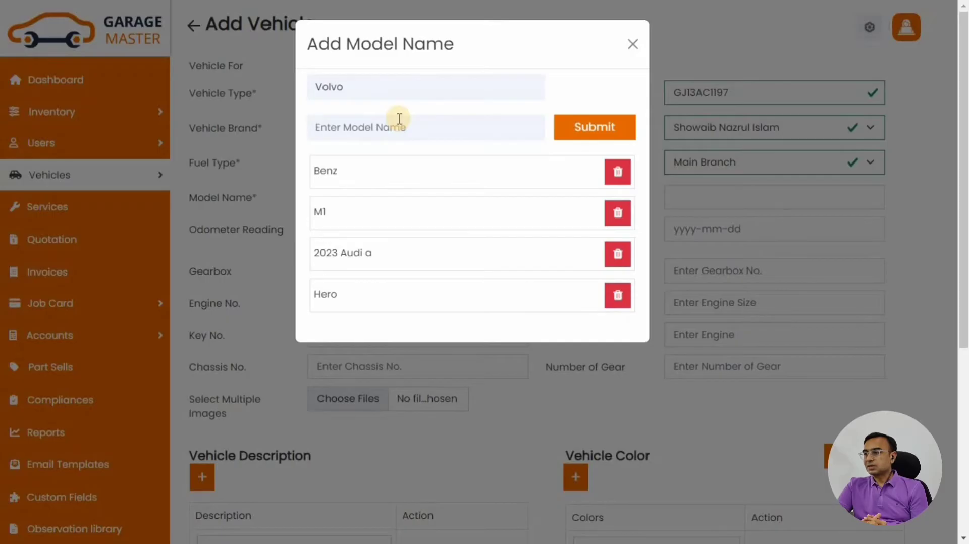
click(585, 126)
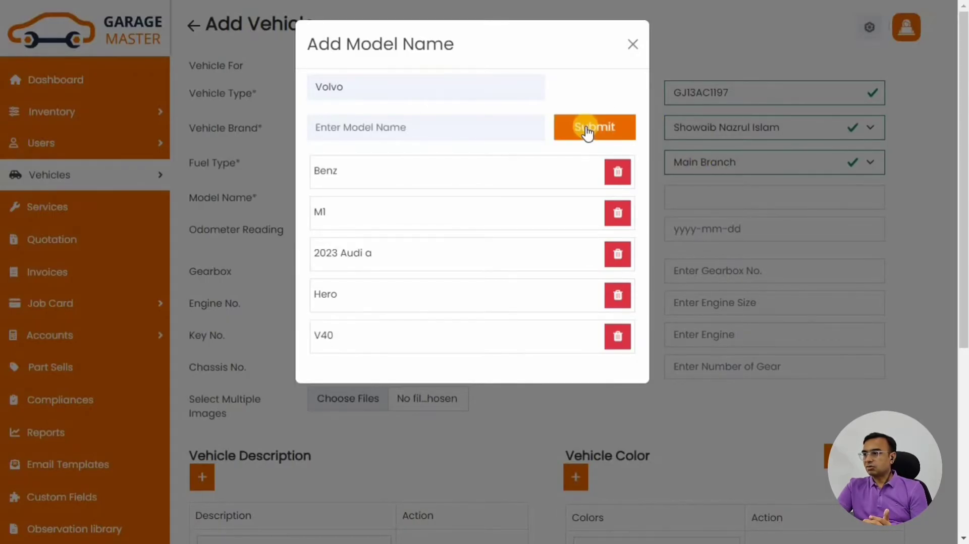
click(631, 44)
click(333, 202)
Choose model V40, model year 2020, odometer 1000 and manufacturing date 2020-01-01
click(329, 218)
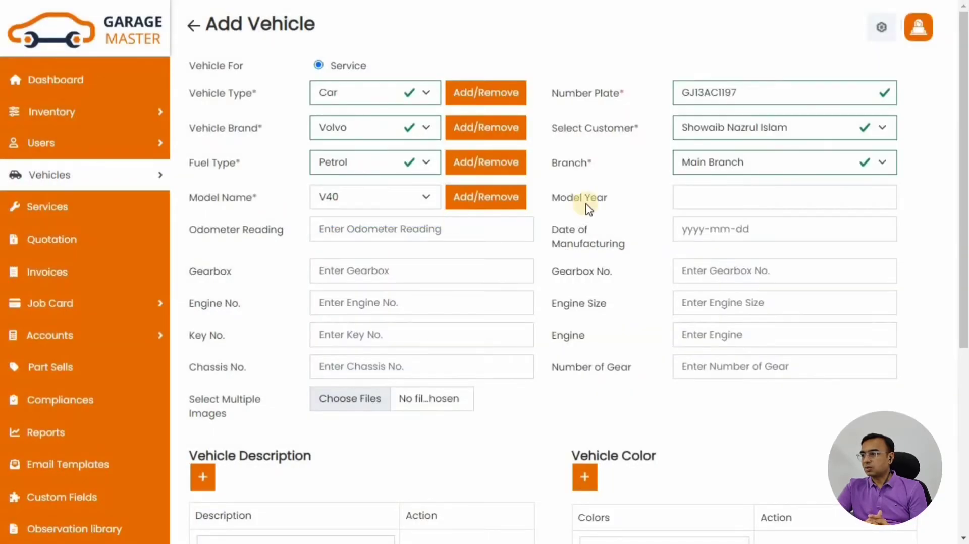
click(707, 198)
click(725, 255)
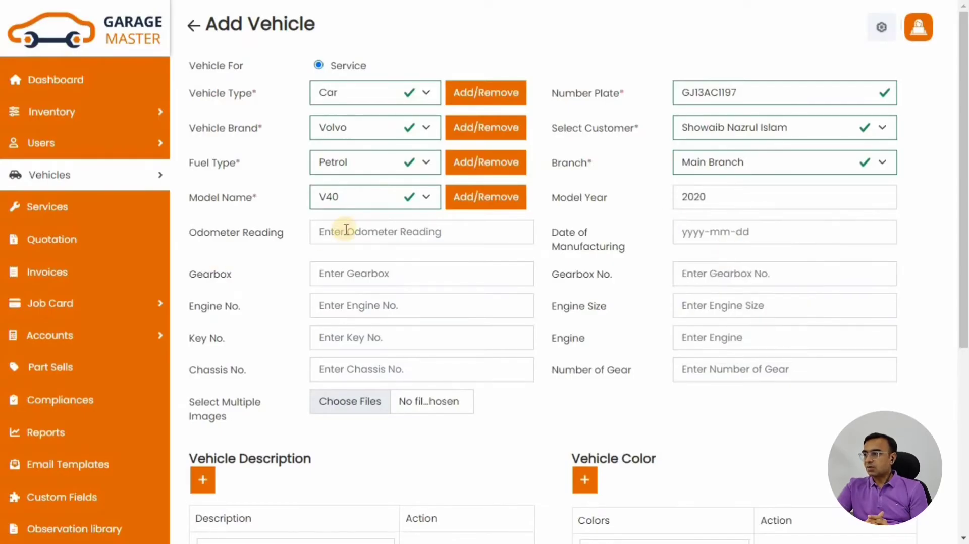
click(341, 231)
click(439, 270)
click(707, 236)
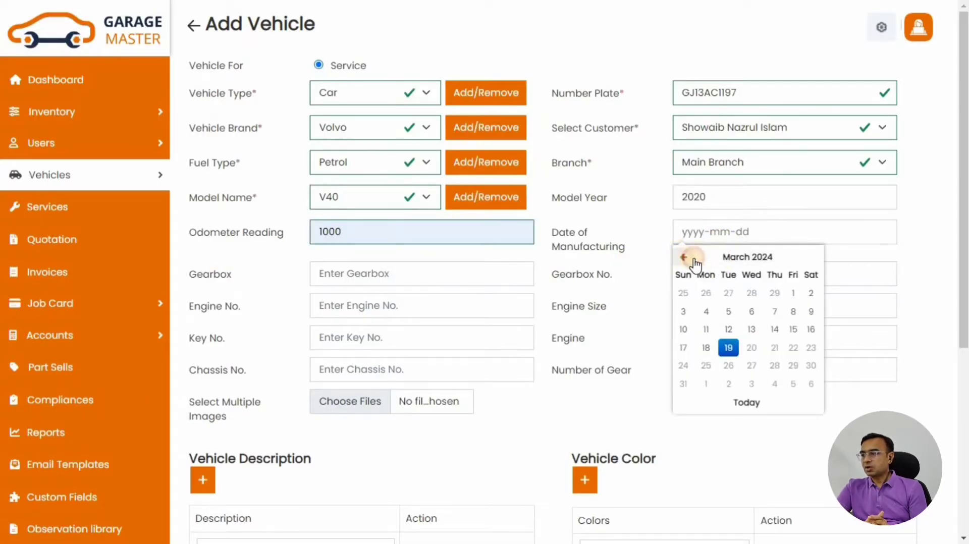
click(707, 257)
click(717, 256)
click(719, 295)
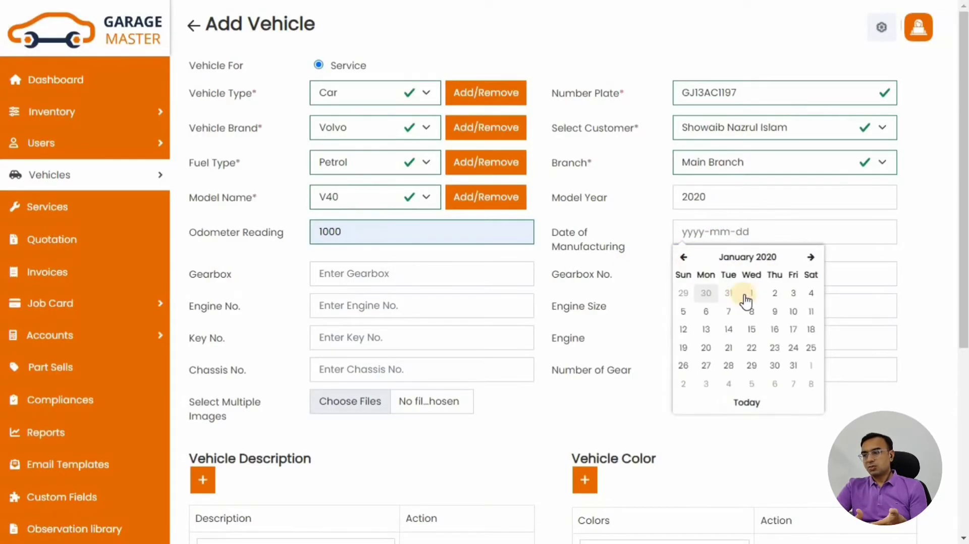
click(744, 303)
Fill gearbox 5, gearbox number, engine number and engine size 2000
click(387, 279)
click(409, 309)
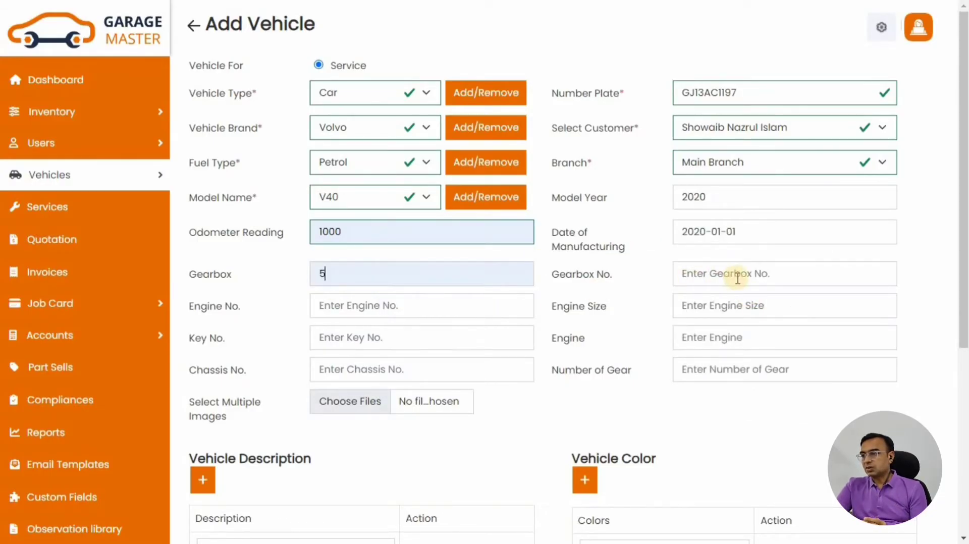
click(736, 275)
click(732, 305)
click(354, 310)
click(470, 340)
click(737, 308)
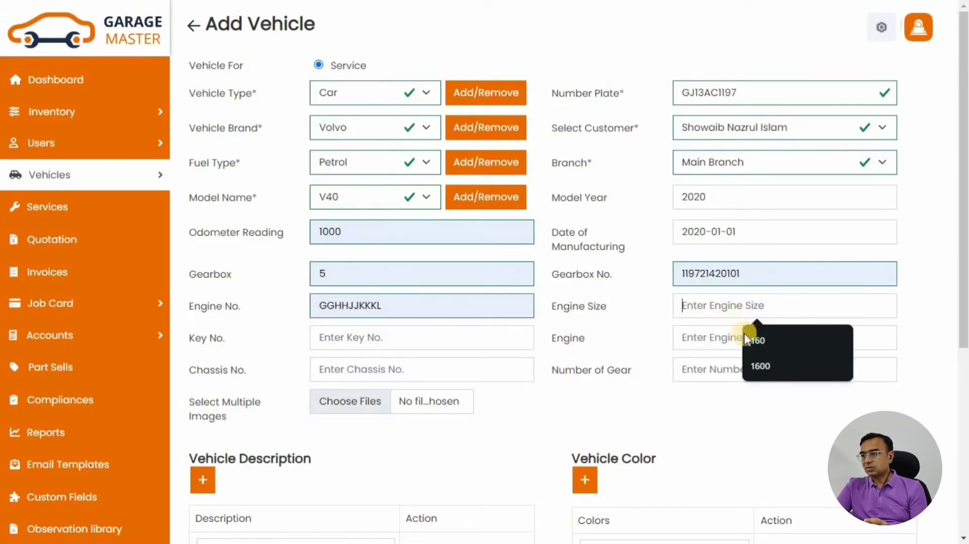
click(762, 364)
text(2000)
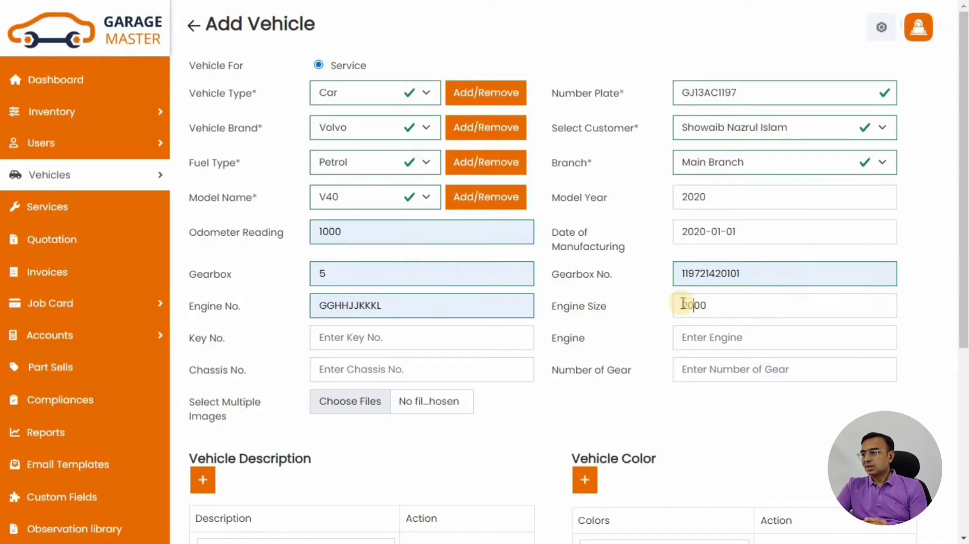
click(631, 331)
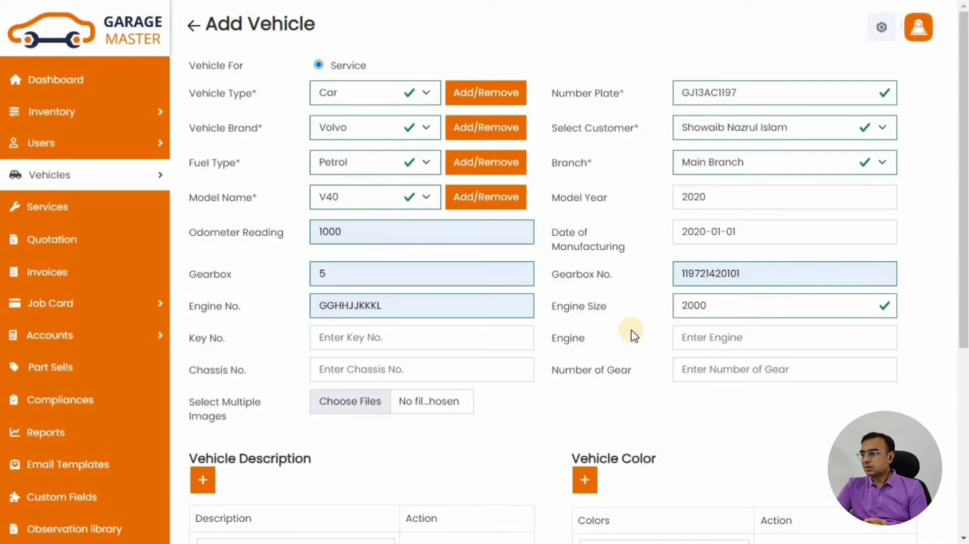
Fill key number 2142, engine 1197, chassis number and 6 gears
click(372, 337)
click(393, 365)
click(722, 337)
click(766, 375)
click(349, 367)
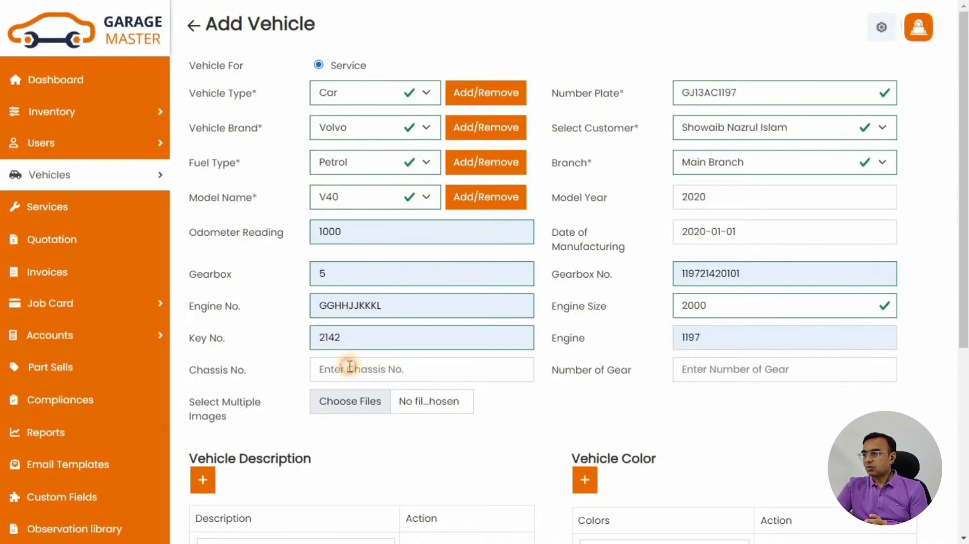
click(438, 406)
click(713, 371)
click(764, 430)
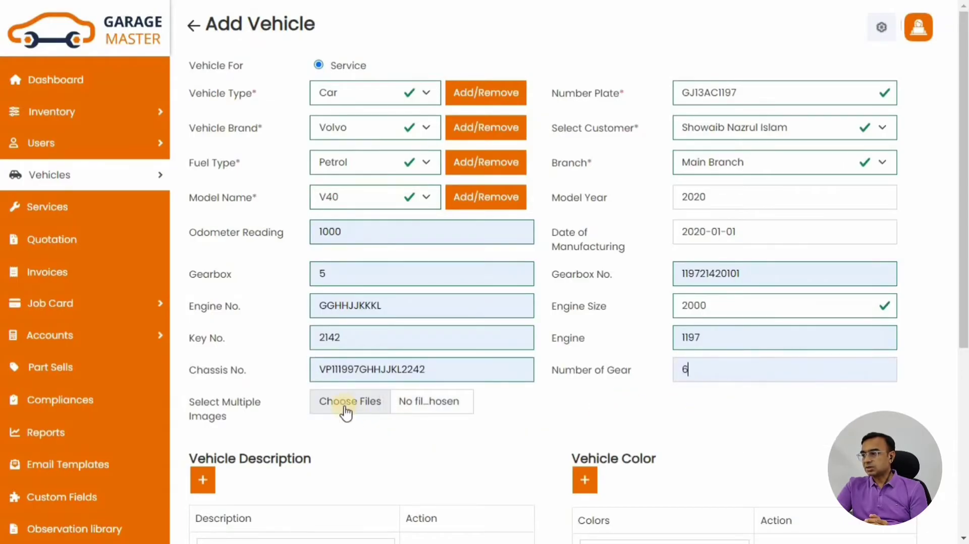
click(330, 401)
Attach the three Volvo V40 photos to the vehicle
click(260, 139)
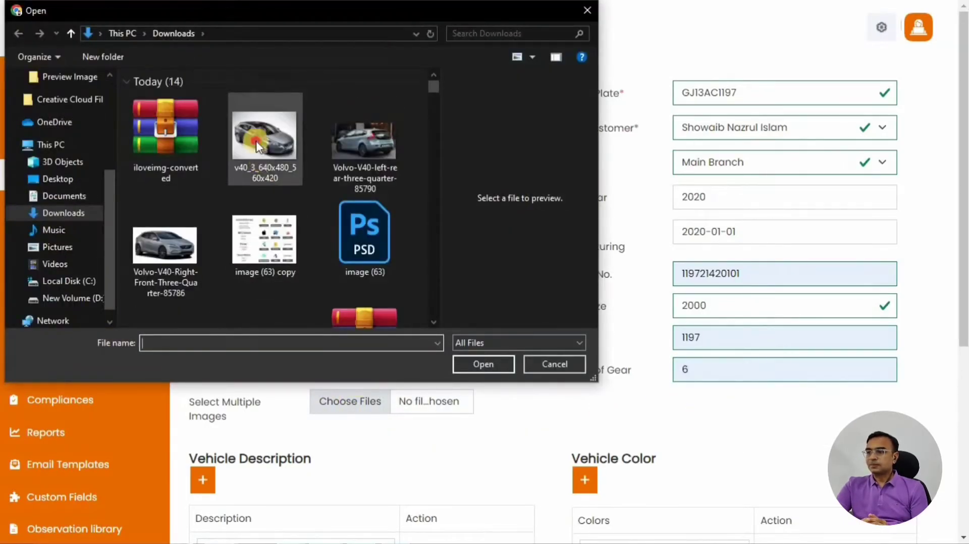
ctrl+click(365, 144)
ctrl+click(139, 233)
click(482, 363)
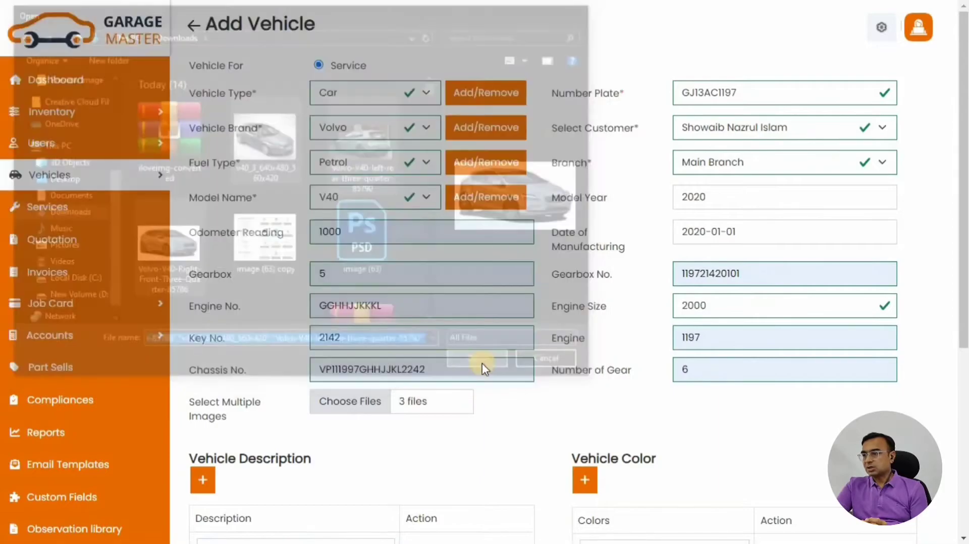
Submit the new V40 vehicle record
scroll(385, 300, down, 3)
drag(193, 314, 313, 318)
drag(568, 317, 677, 317)
click(474, 327)
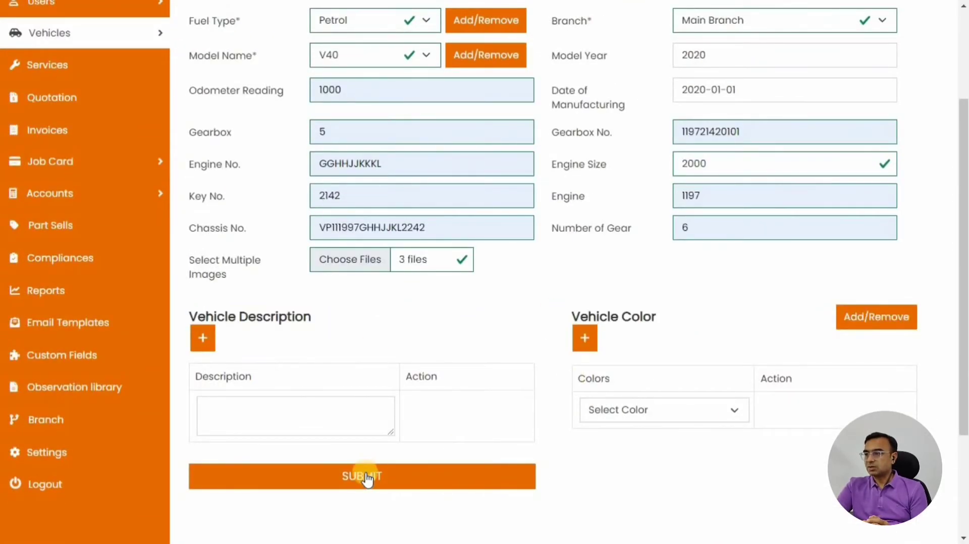
click(366, 477)
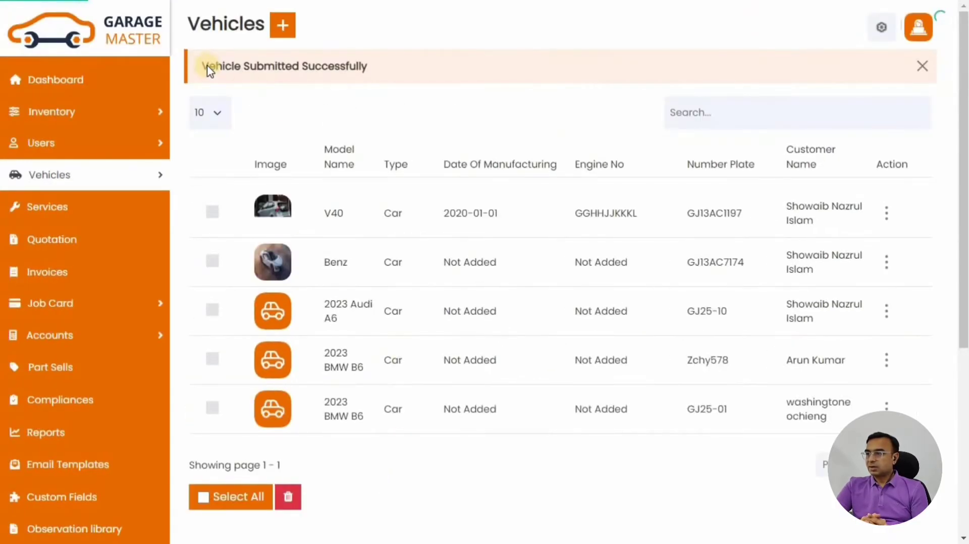
Open the V40 vehicle's details page from the Vehicles list
drag(203, 67, 389, 81)
drag(270, 222, 872, 228)
click(443, 115)
click(335, 215)
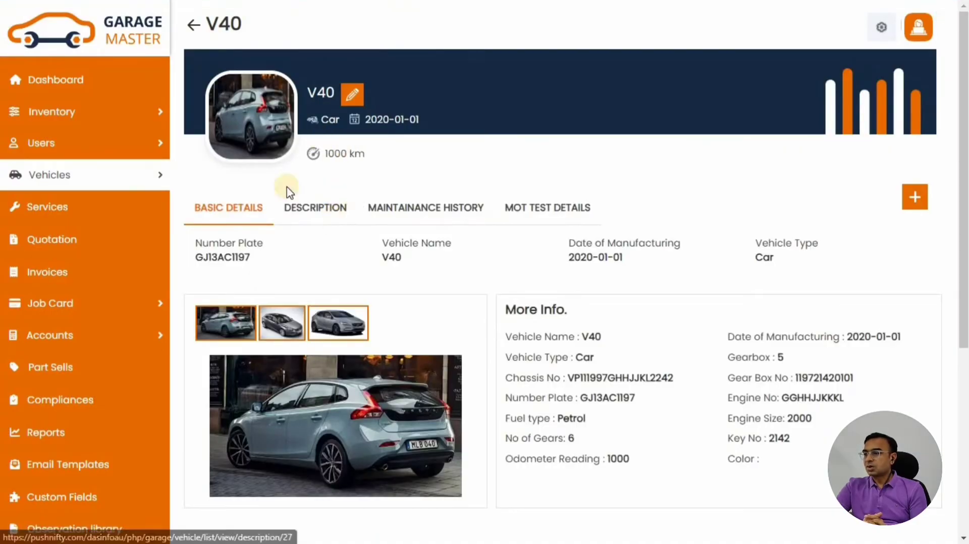
Preview the V40's front-side and rear street photos, then return to the Dashboard
scroll(396, 343, down, 2)
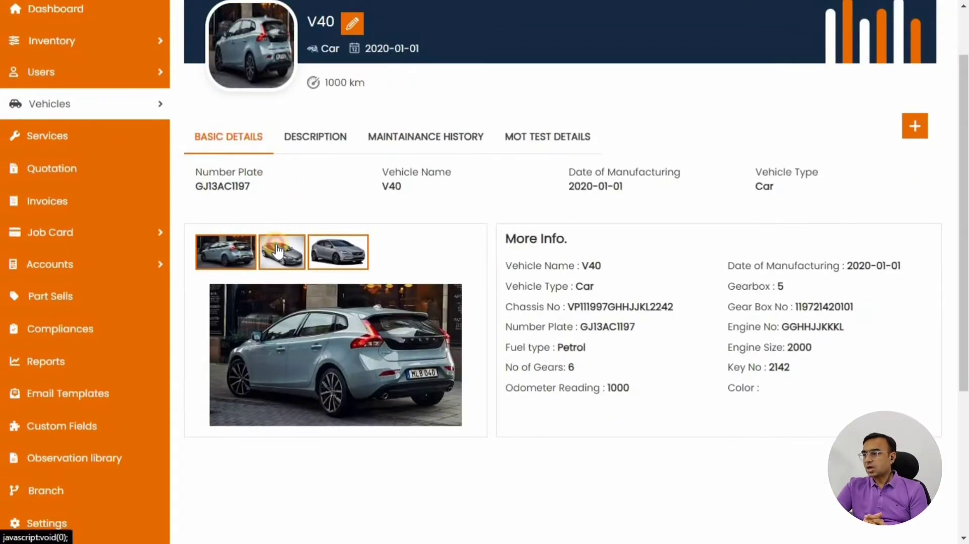
click(338, 252)
click(225, 252)
scroll(480, 298, up, 2)
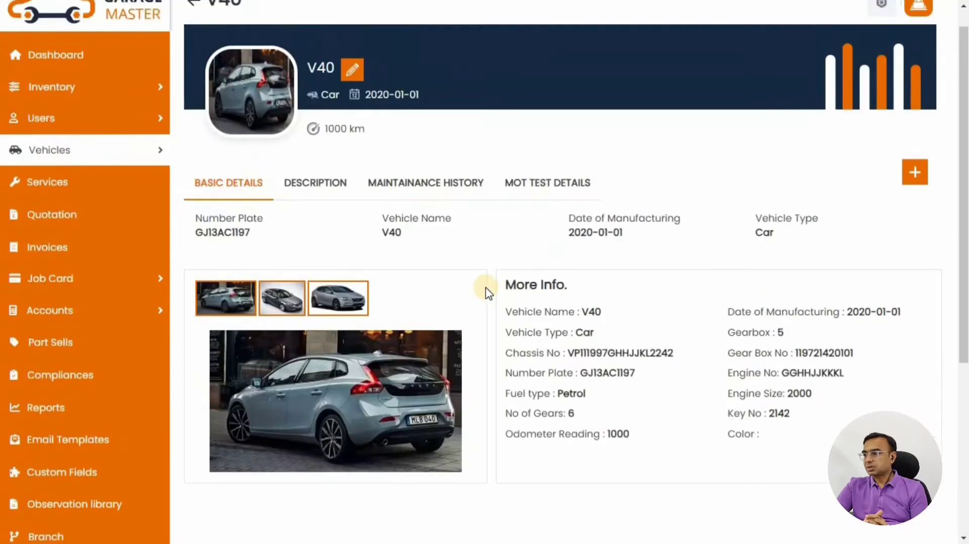
drag(195, 241, 845, 268)
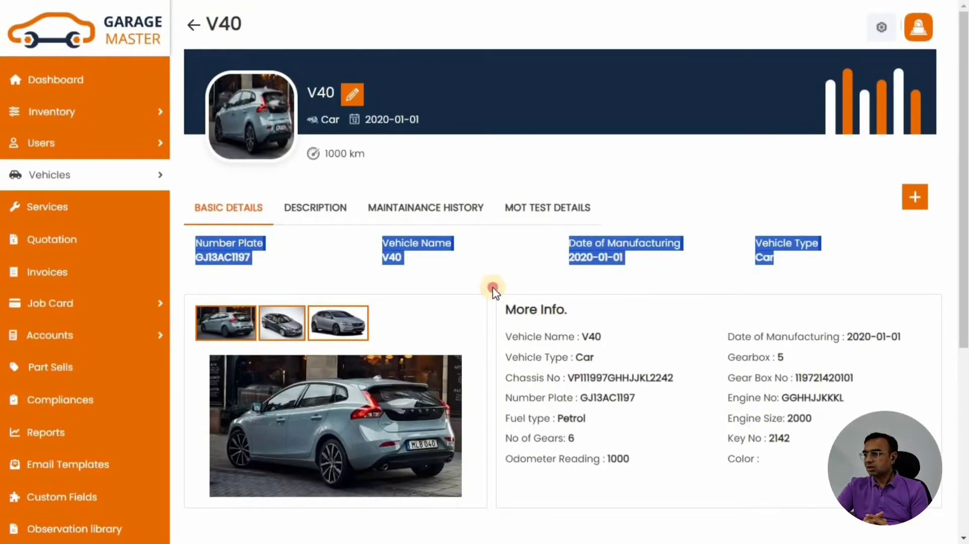
drag(493, 289, 749, 456)
click(457, 326)
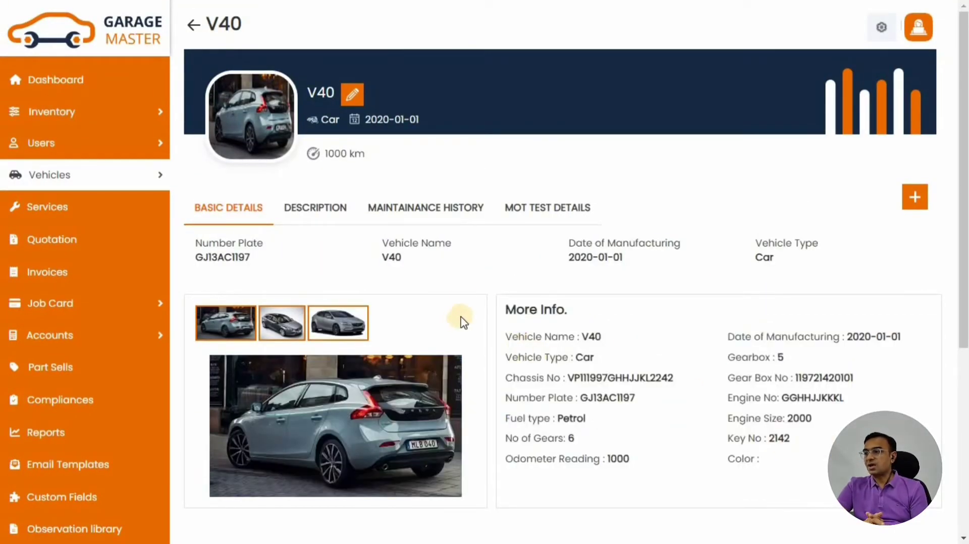
click(111, 80)
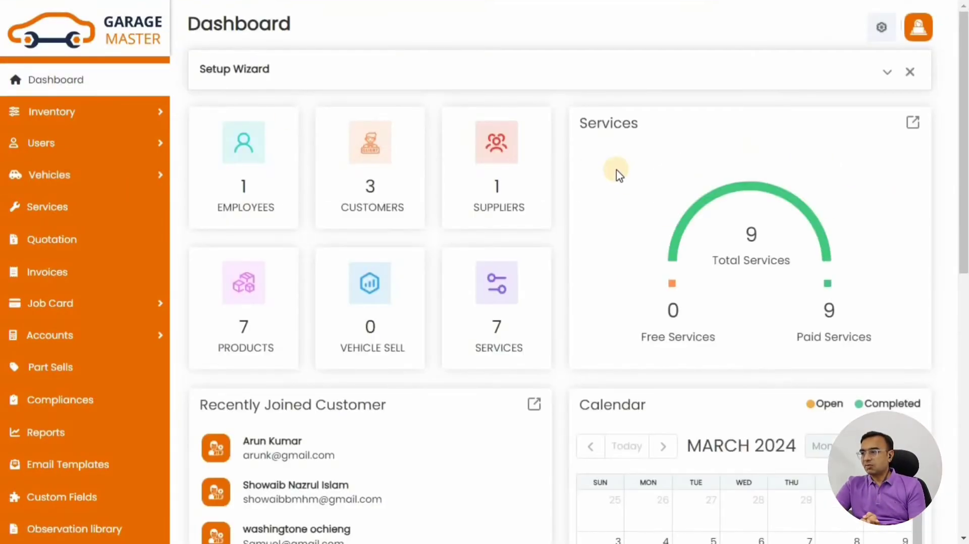
Expand the Setup Wizard steps and go to the Product list
double_click(218, 22)
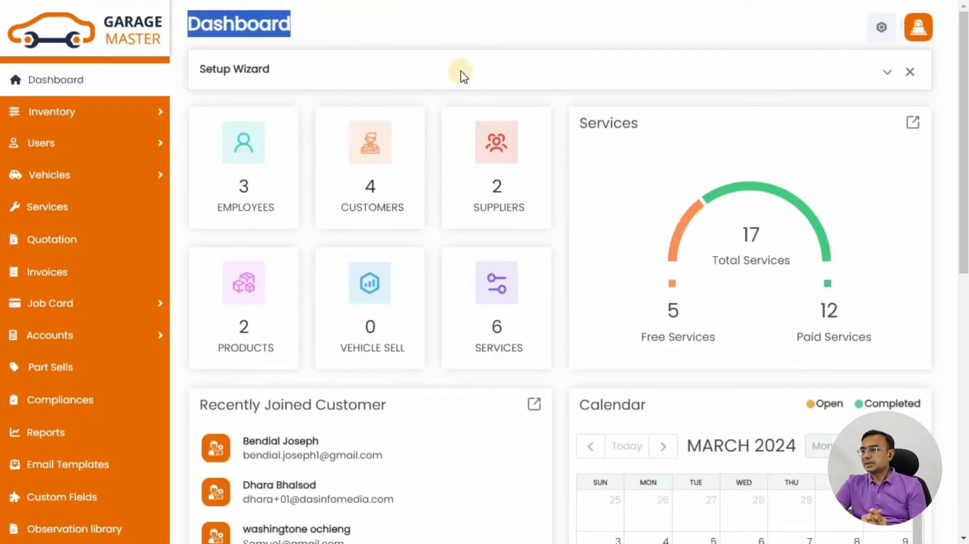
click(888, 73)
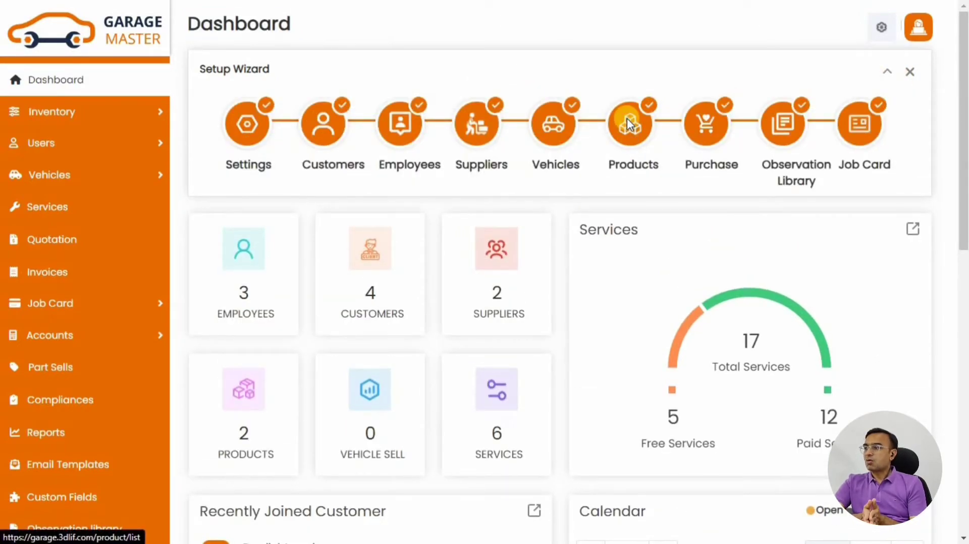
click(627, 118)
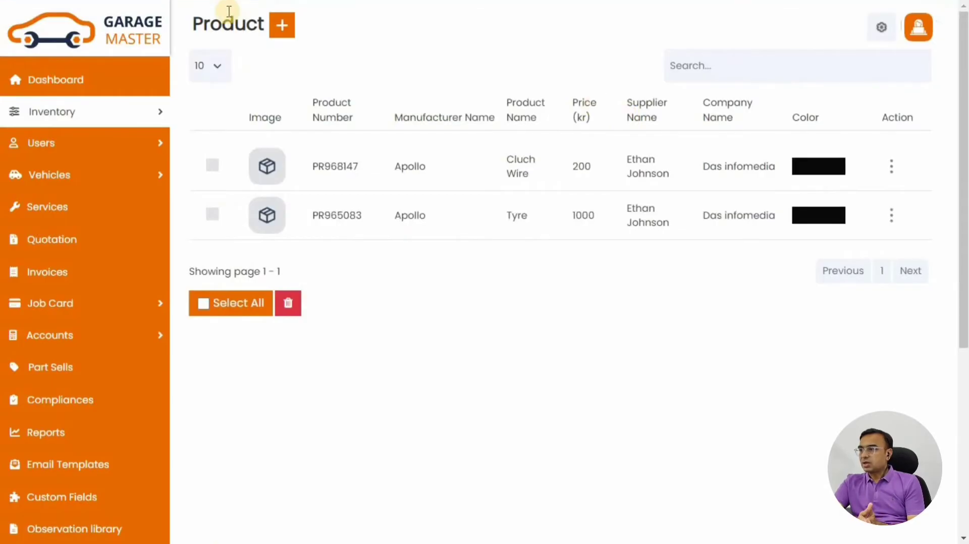
Start a new product and name it Tyre
click(283, 30)
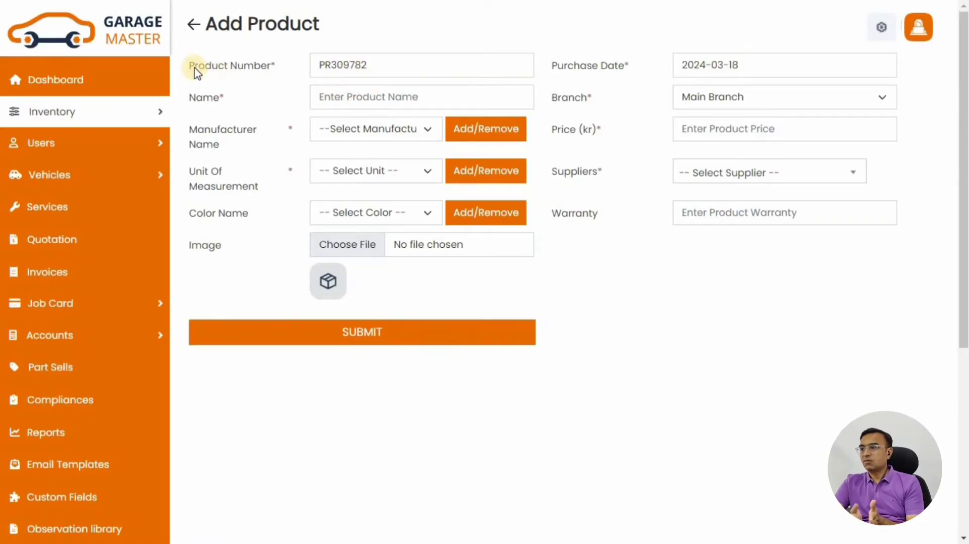
drag(270, 67, 195, 66)
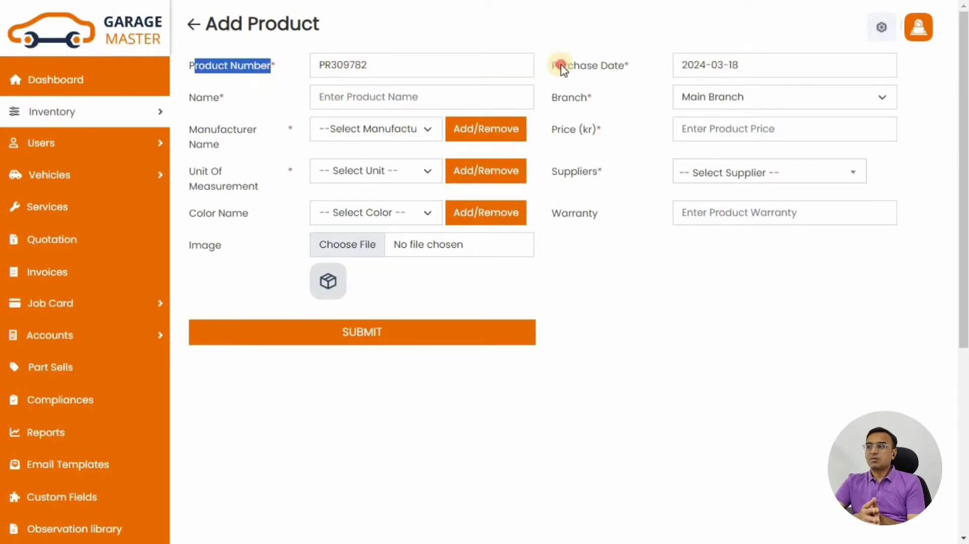
drag(561, 65, 635, 74)
drag(190, 99, 255, 118)
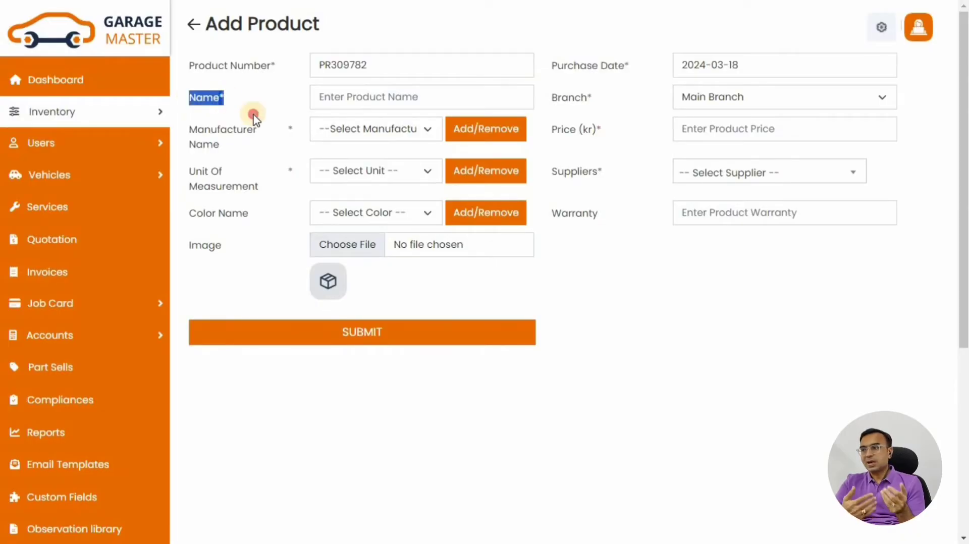
click(444, 99)
click(409, 130)
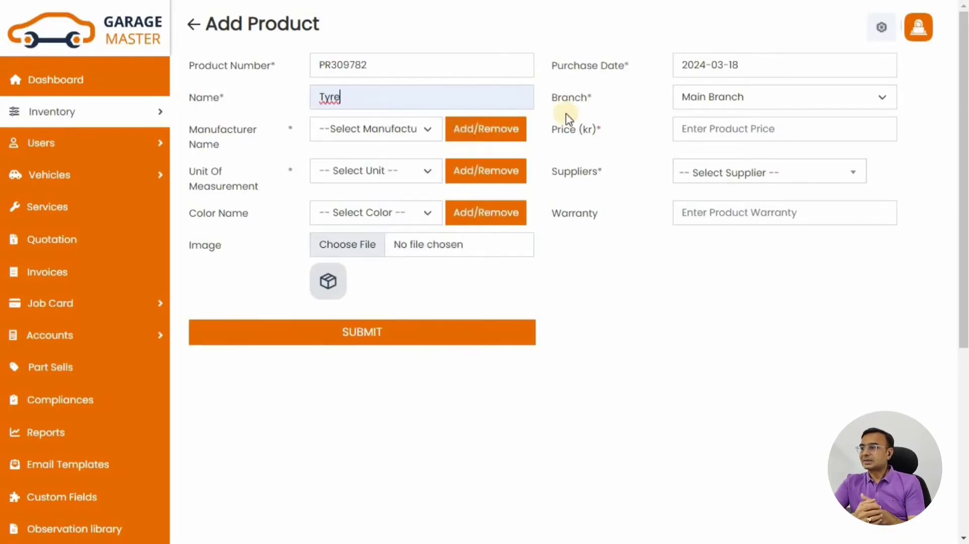
Set branch to Main Branch, manufacturer to Apollo and price to 5000
drag(570, 103, 612, 102)
click(713, 104)
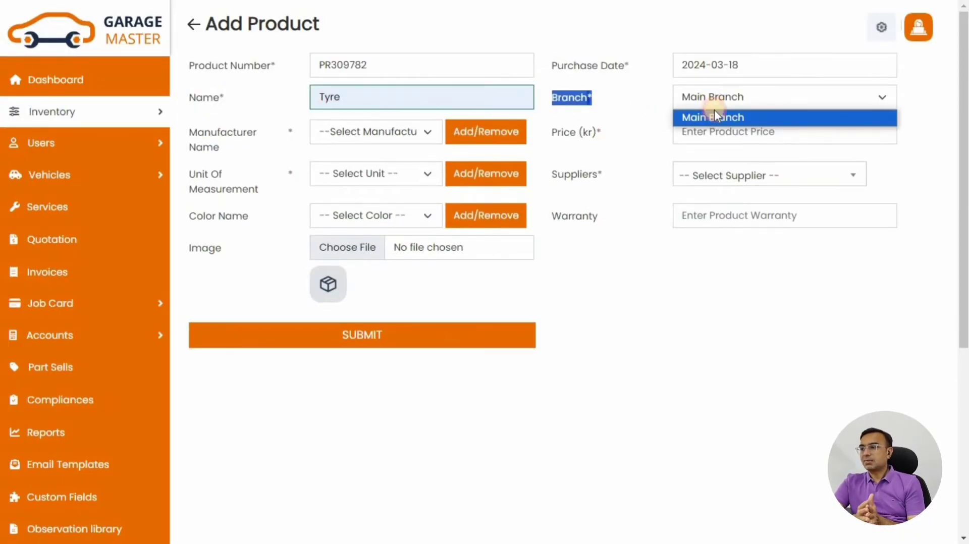
click(709, 117)
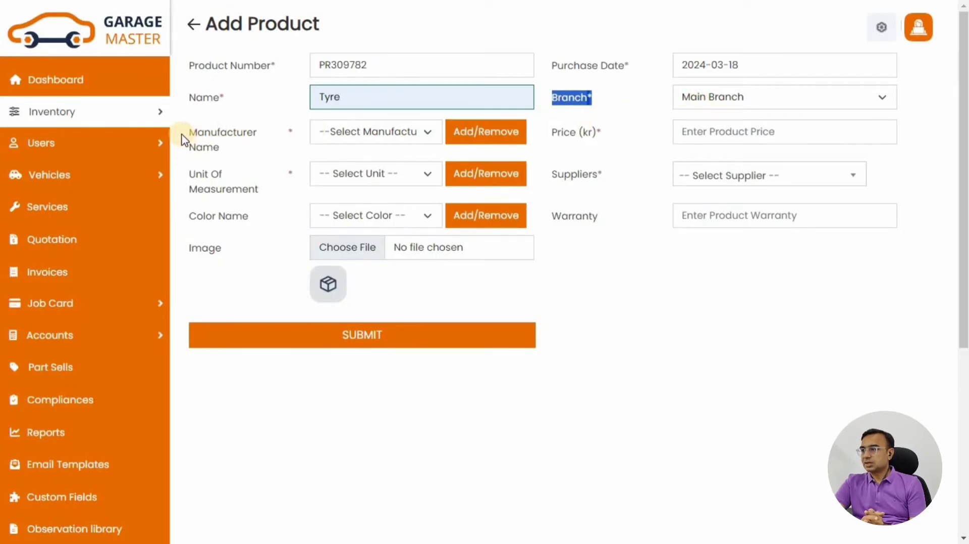
drag(216, 147, 233, 156)
click(409, 137)
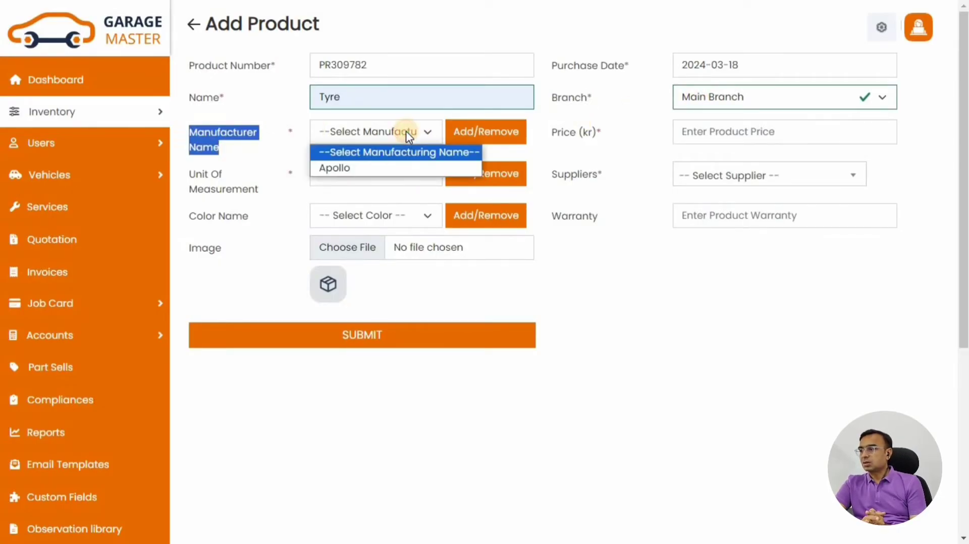
click(325, 170)
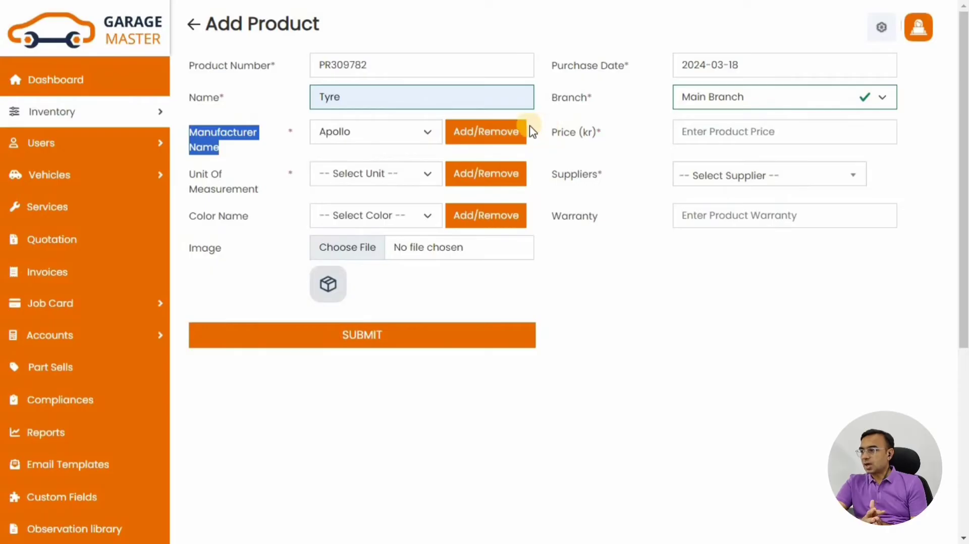
drag(599, 139, 720, 147)
click(720, 133)
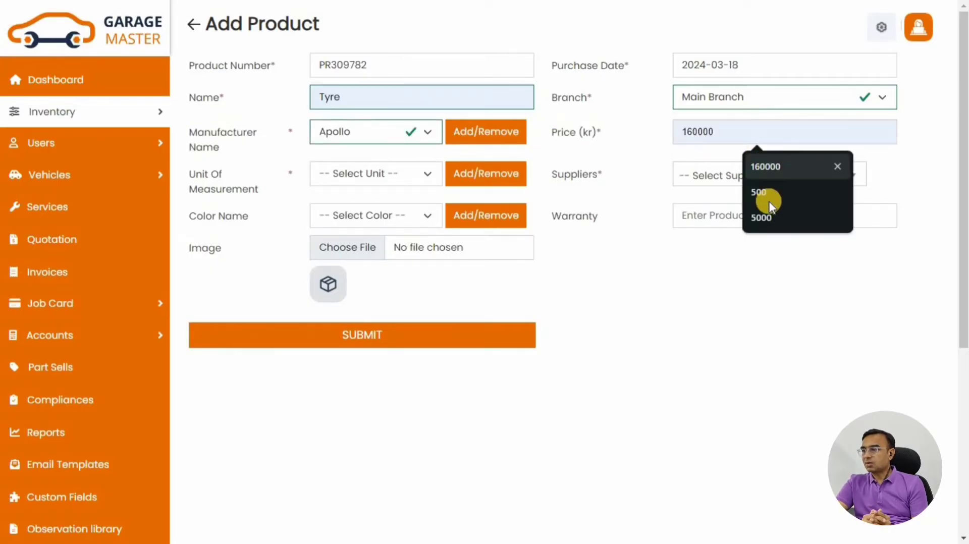
click(768, 212)
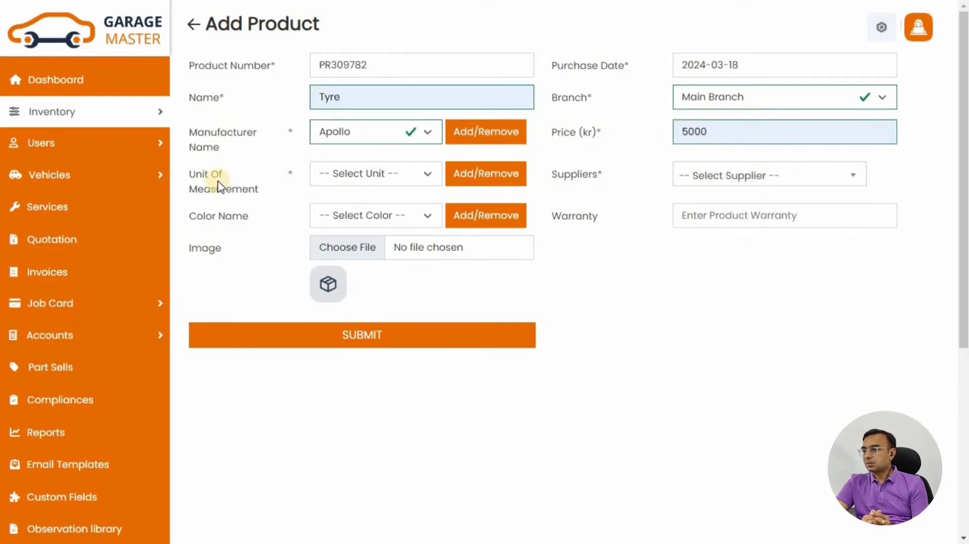
Set unit of measurement to Number and supplier to Mojoomla Pvt Ltd
drag(195, 173, 268, 193)
click(370, 175)
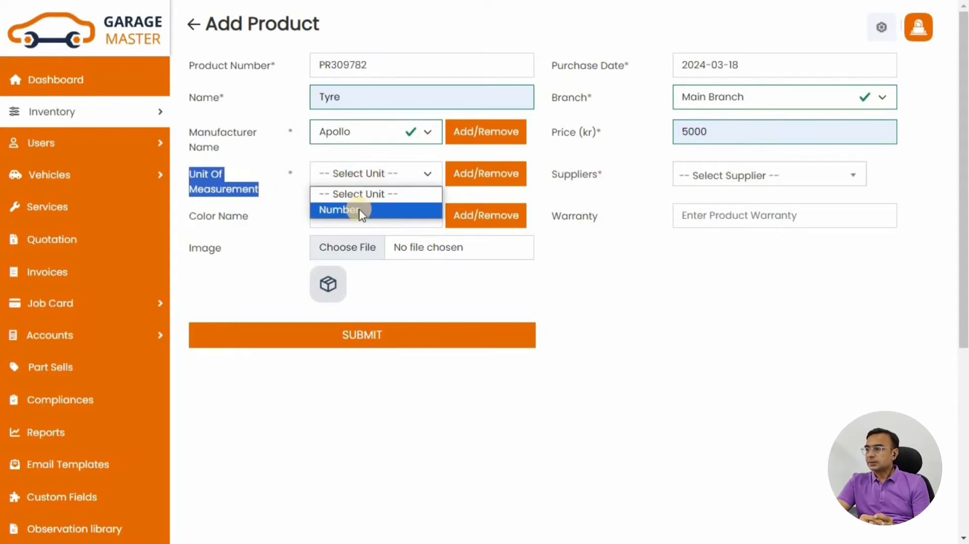
click(362, 210)
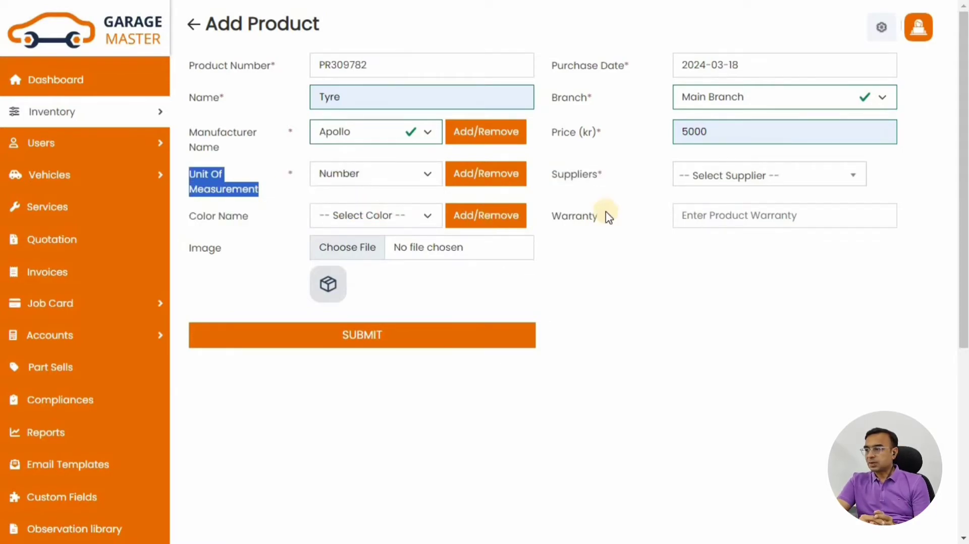
double_click(601, 184)
click(735, 174)
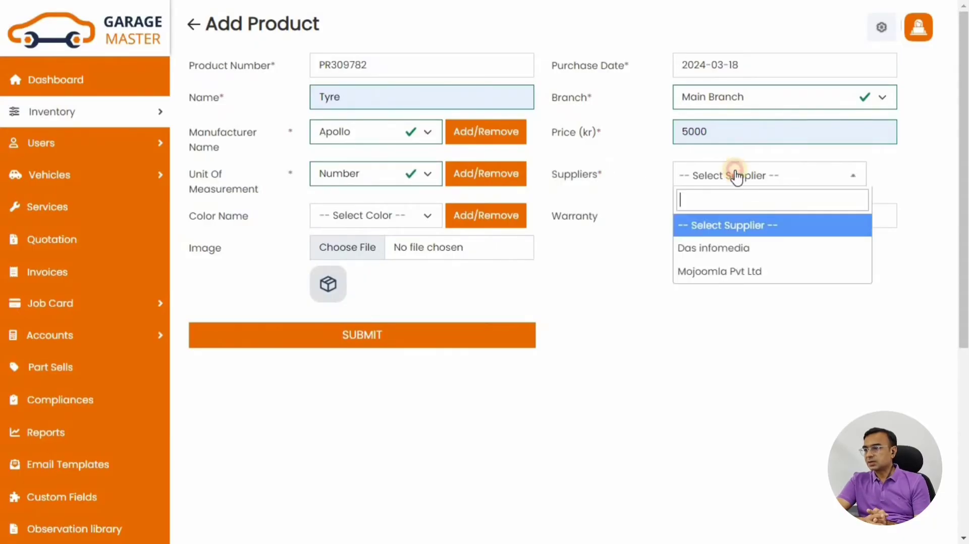
click(717, 271)
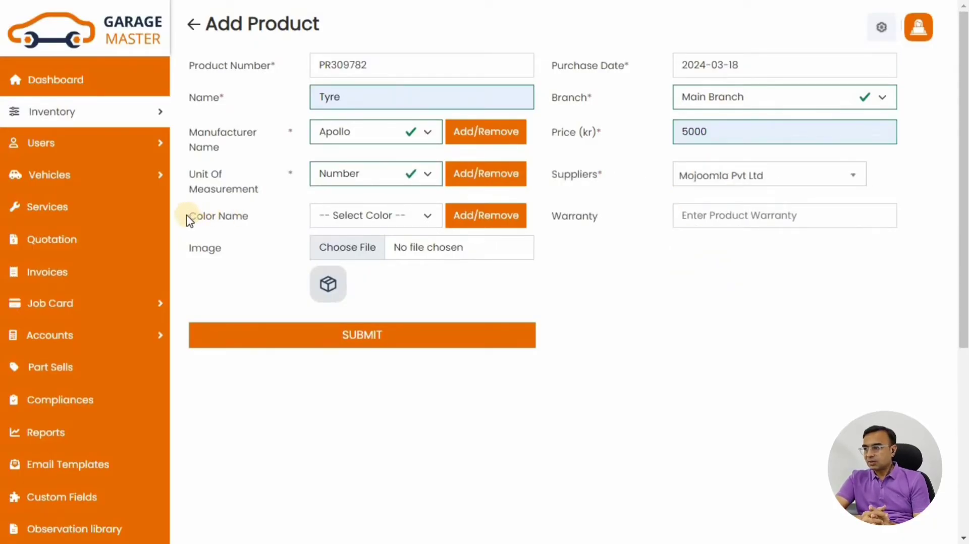
Set the colour to Black and the warranty to 12
drag(189, 218, 268, 221)
click(398, 227)
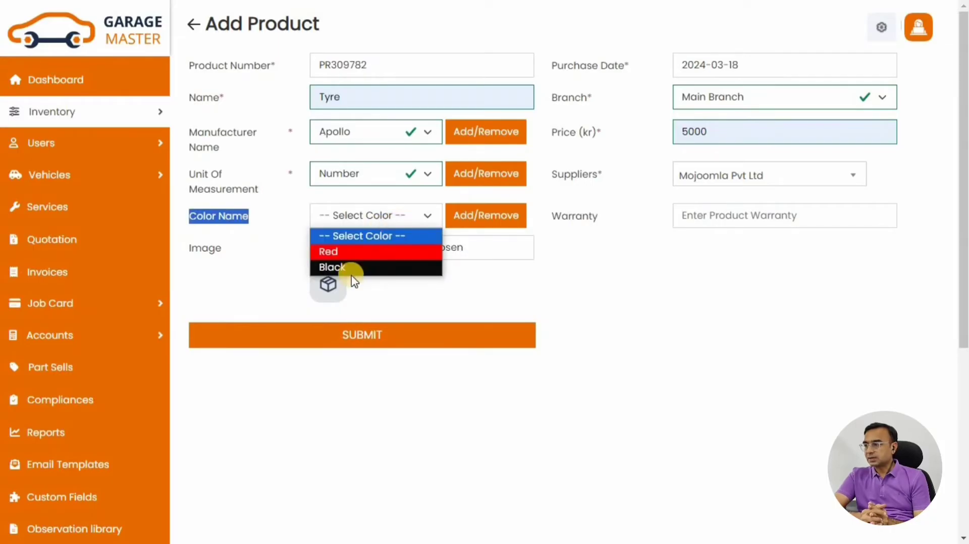
click(352, 271)
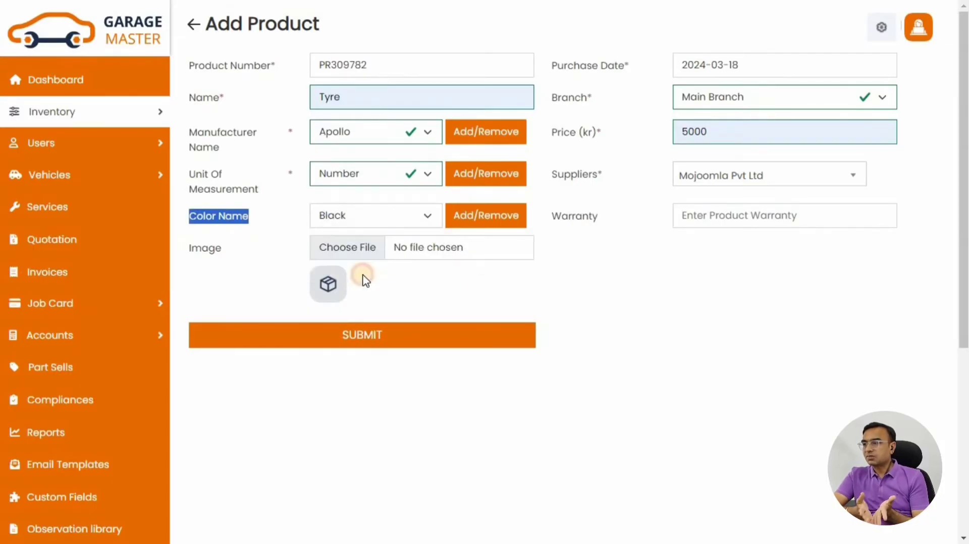
click(594, 231)
click(699, 217)
click(778, 244)
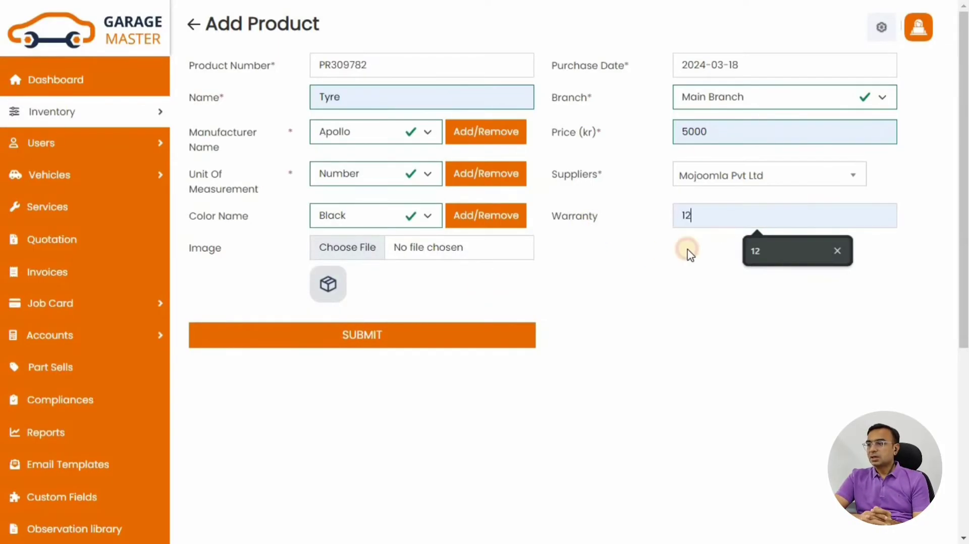
Attach Tyre.jpg as the product picture and submit the Tyre product
click(348, 248)
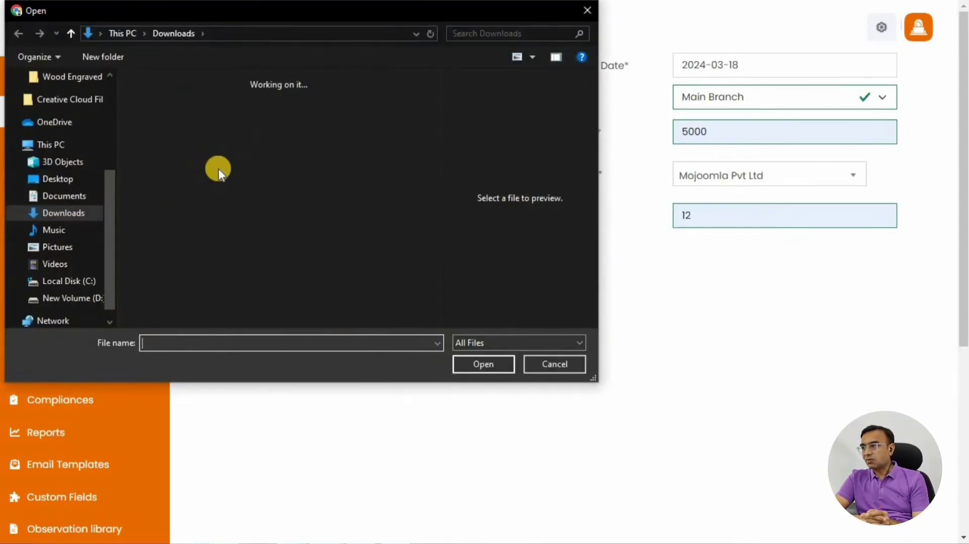
click(185, 159)
click(490, 360)
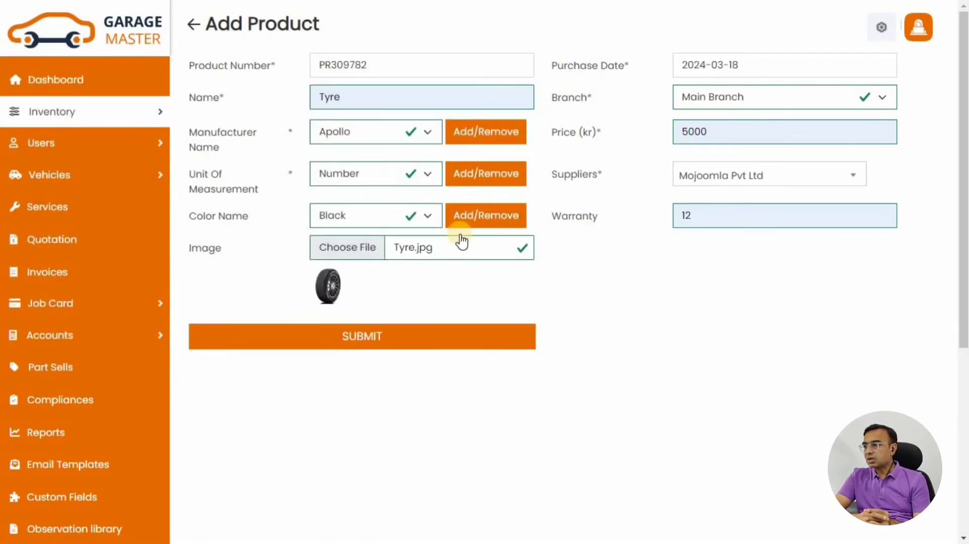
click(403, 340)
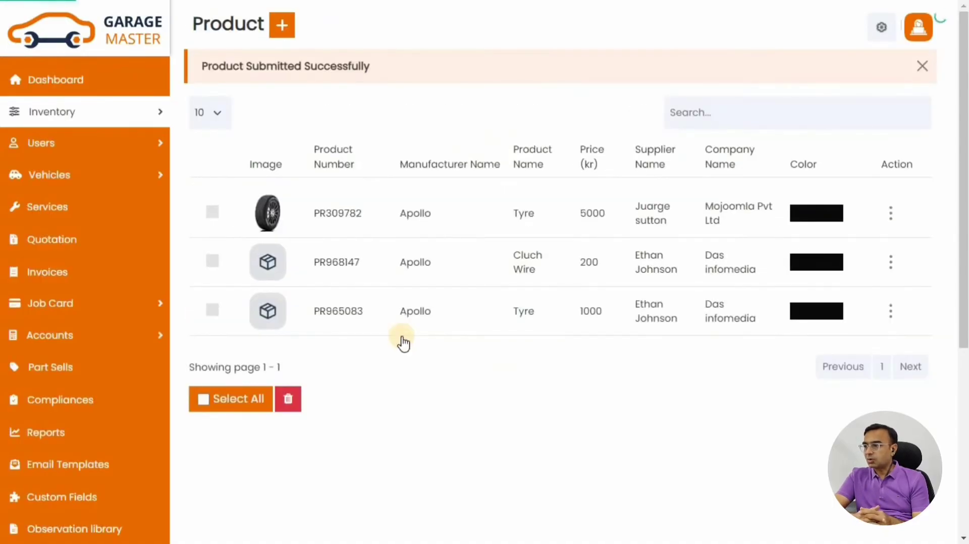
Review the saved product PR309782, then return to the Dashboard
drag(202, 69, 383, 87)
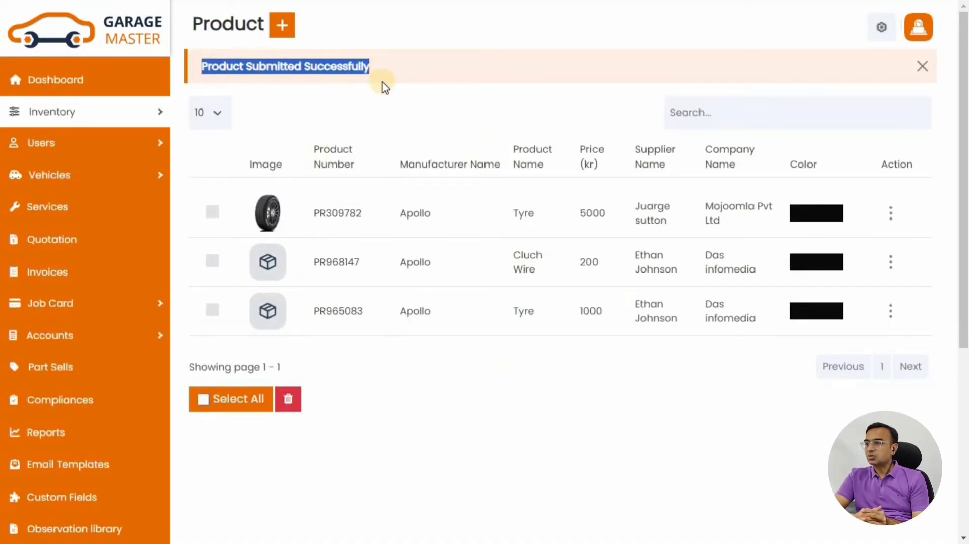
click(314, 186)
click(337, 217)
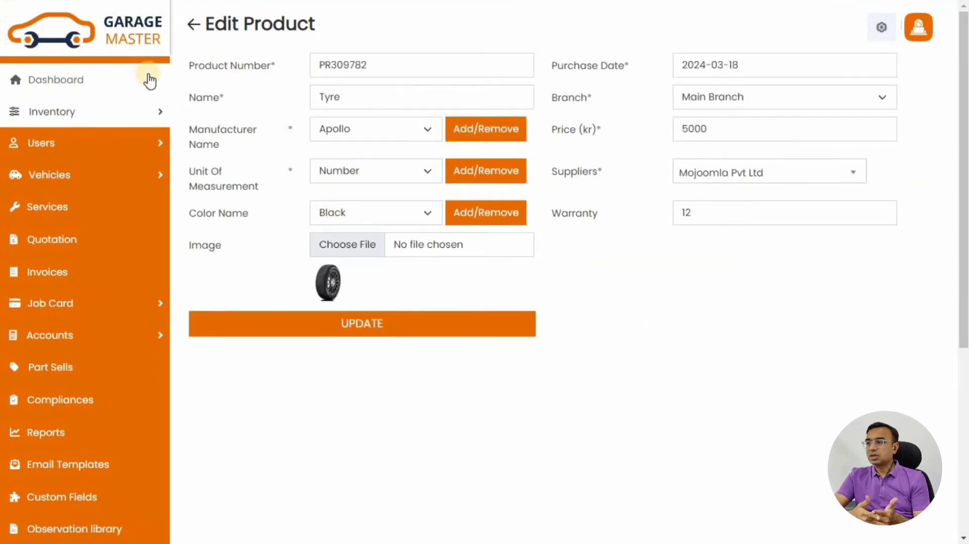
click(110, 79)
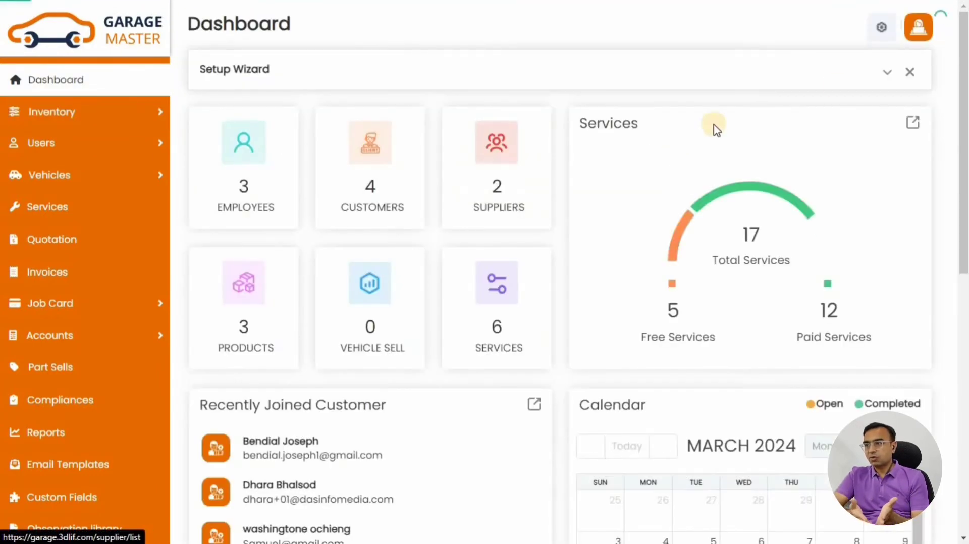
Start purchase P782194 dated 2024-03-12 from supplier Mojoomla Pvt Ltd
click(887, 71)
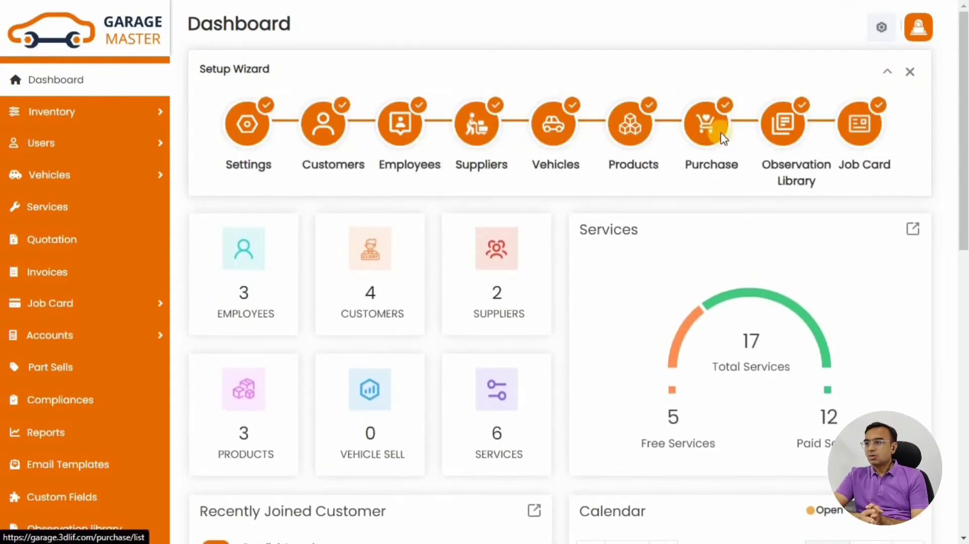
click(720, 134)
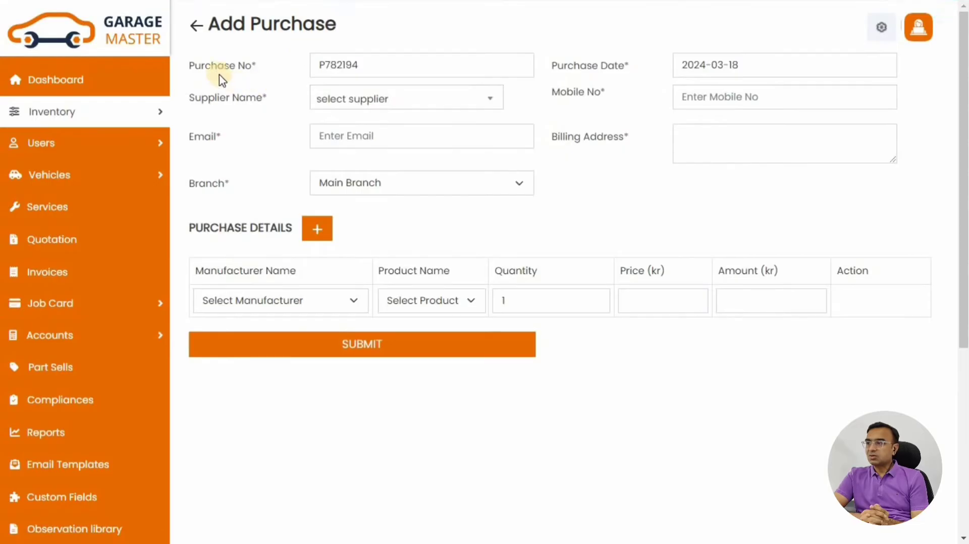
drag(187, 69, 272, 71)
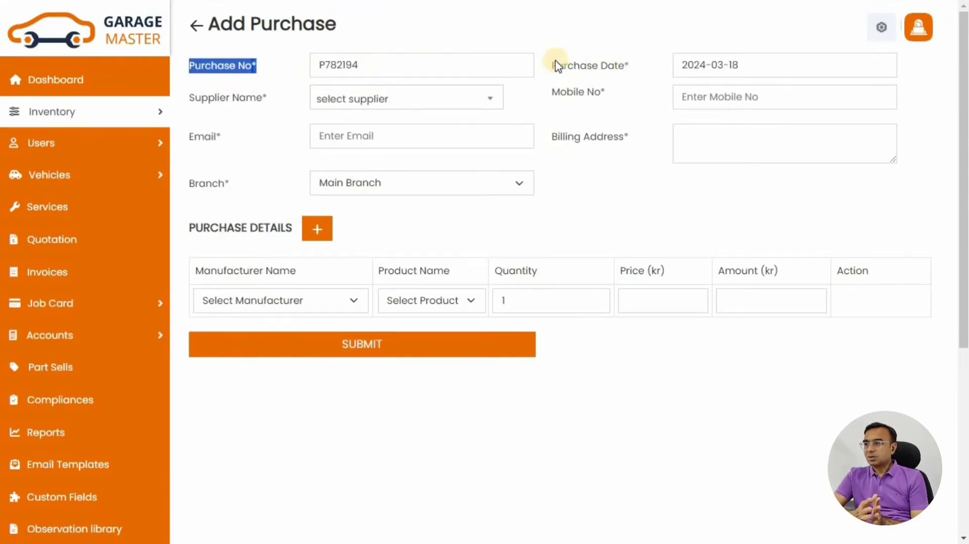
drag(551, 65, 731, 65)
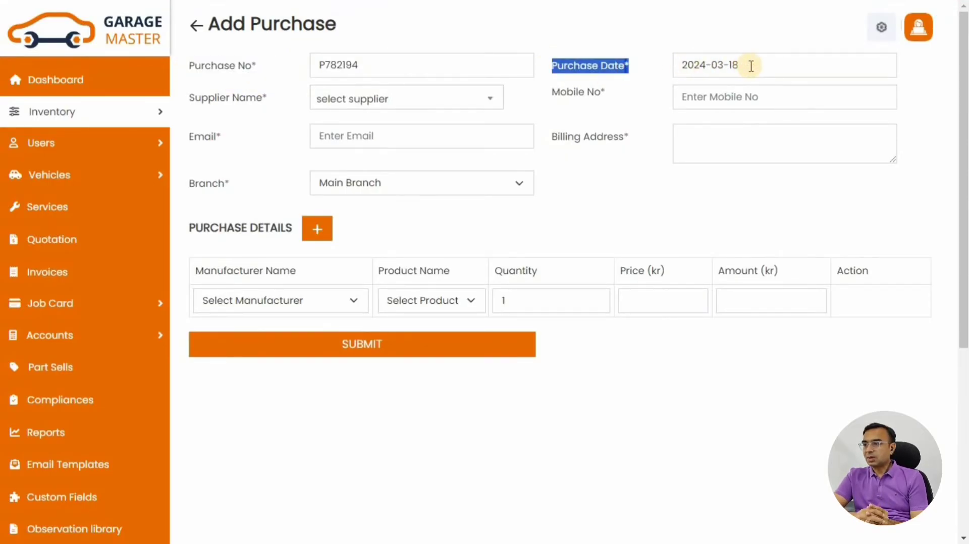
click(750, 66)
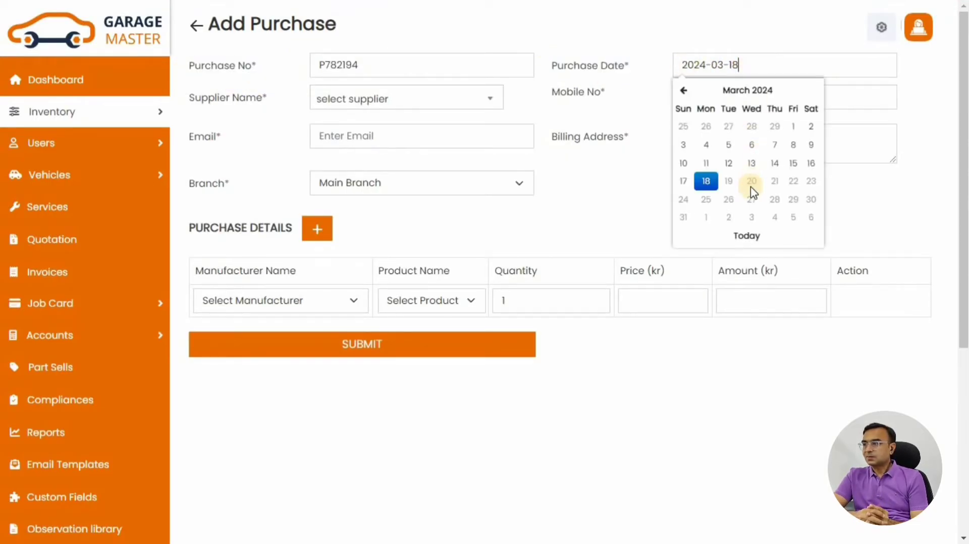
click(732, 163)
click(379, 99)
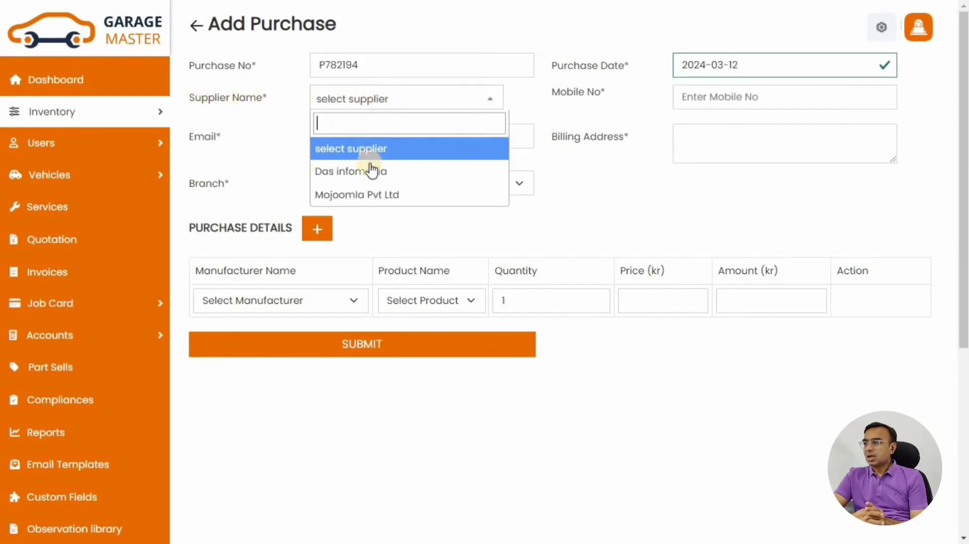
click(377, 196)
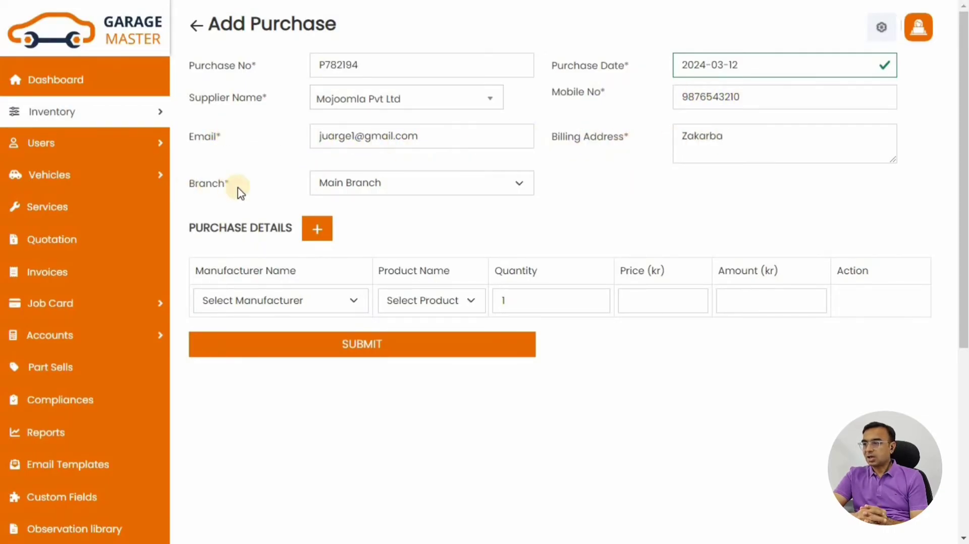
Add 2 Apollo Tyres at 5000 each, totalling 10000, and save the purchase
click(222, 298)
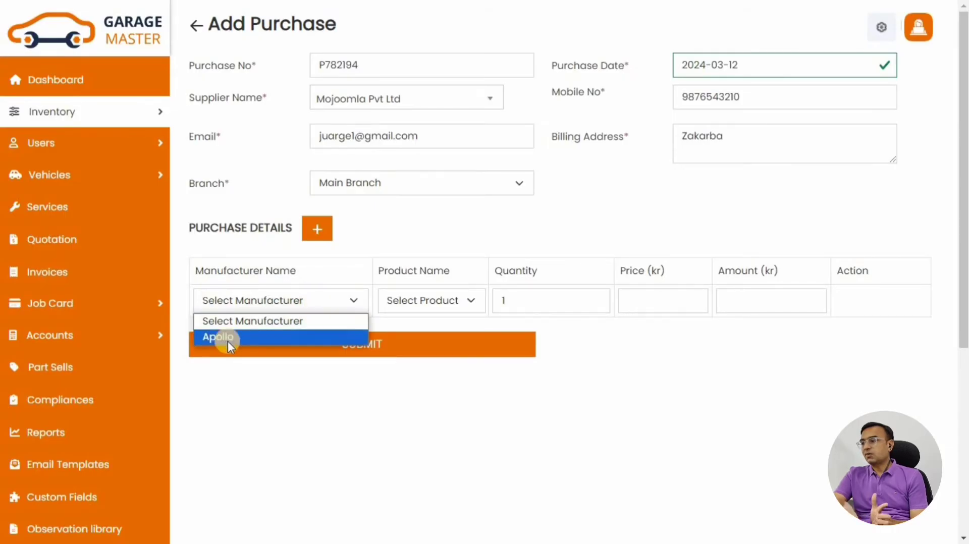
click(326, 332)
click(430, 304)
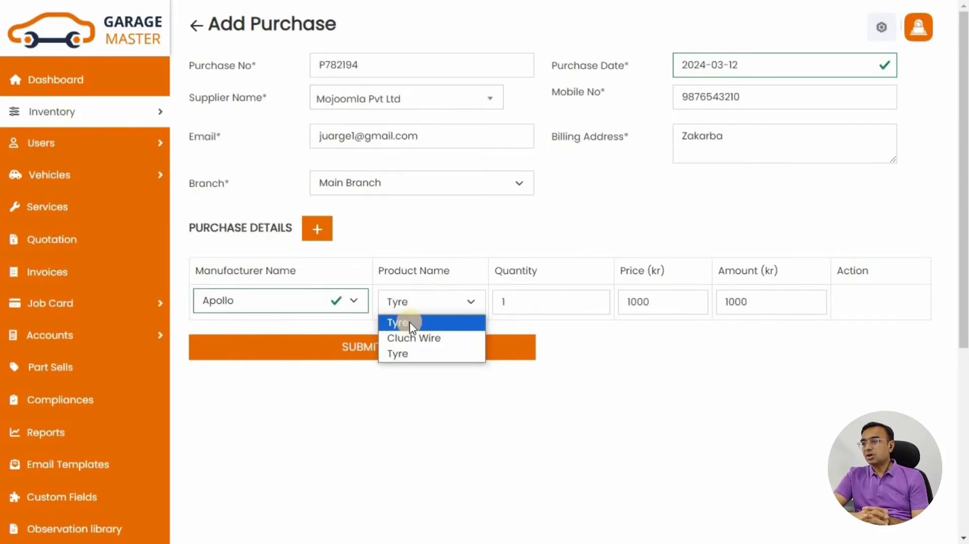
click(402, 359)
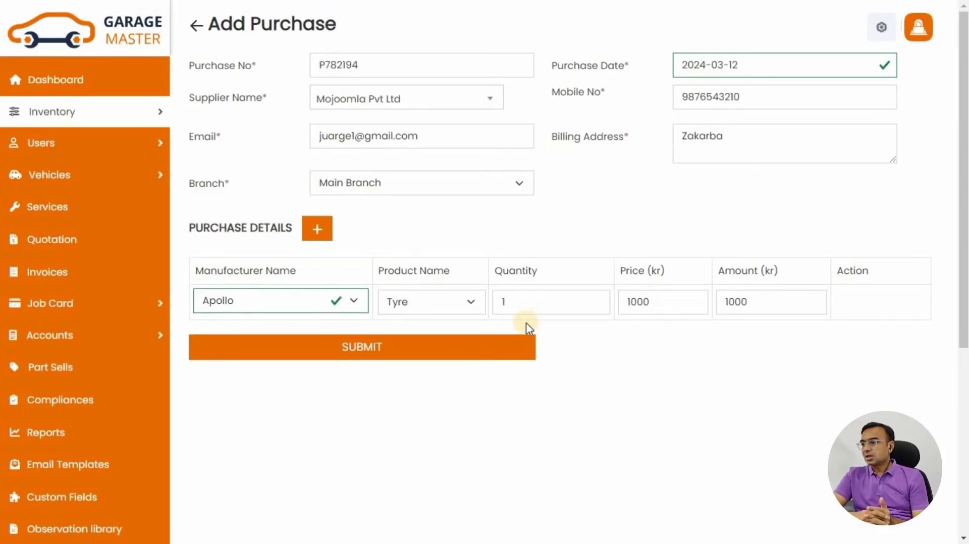
click(596, 300)
double_click(646, 300)
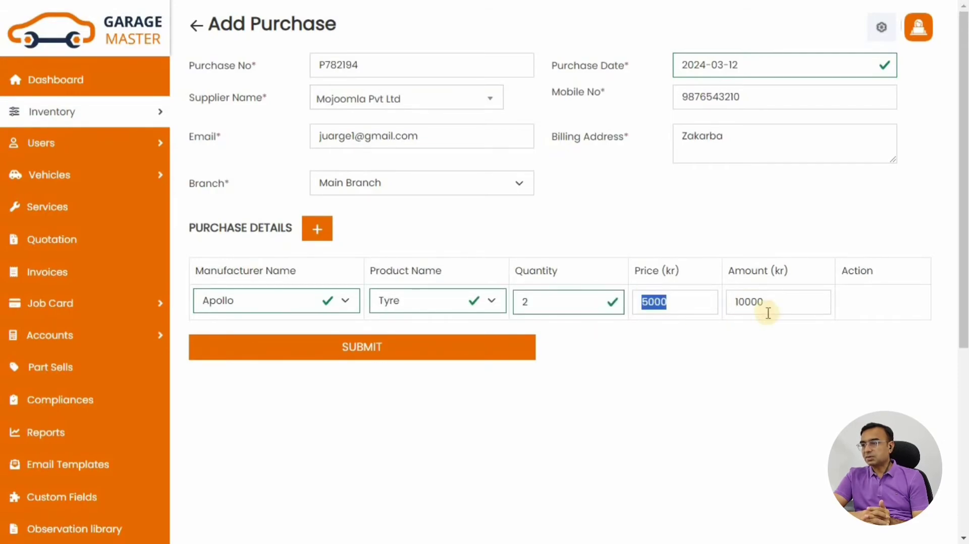
double_click(746, 302)
click(547, 438)
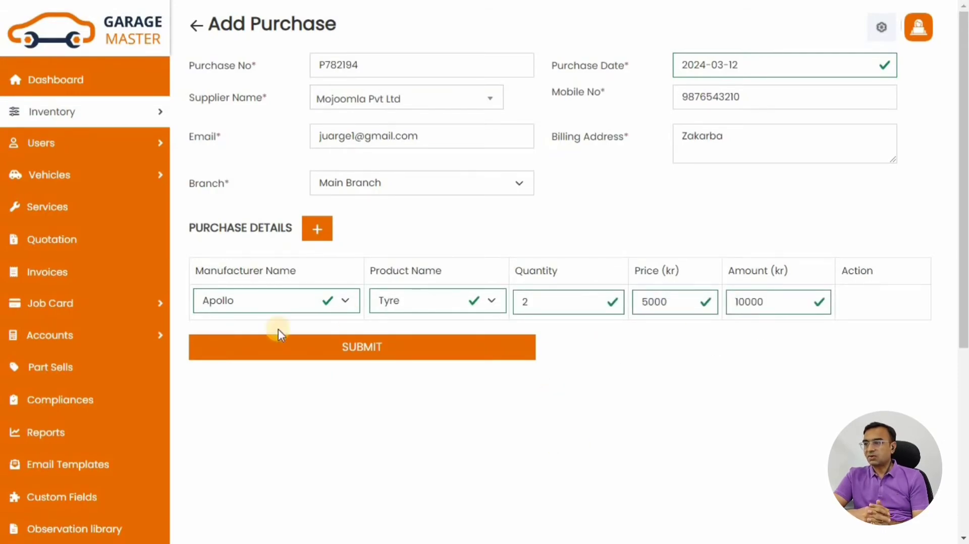
click(348, 349)
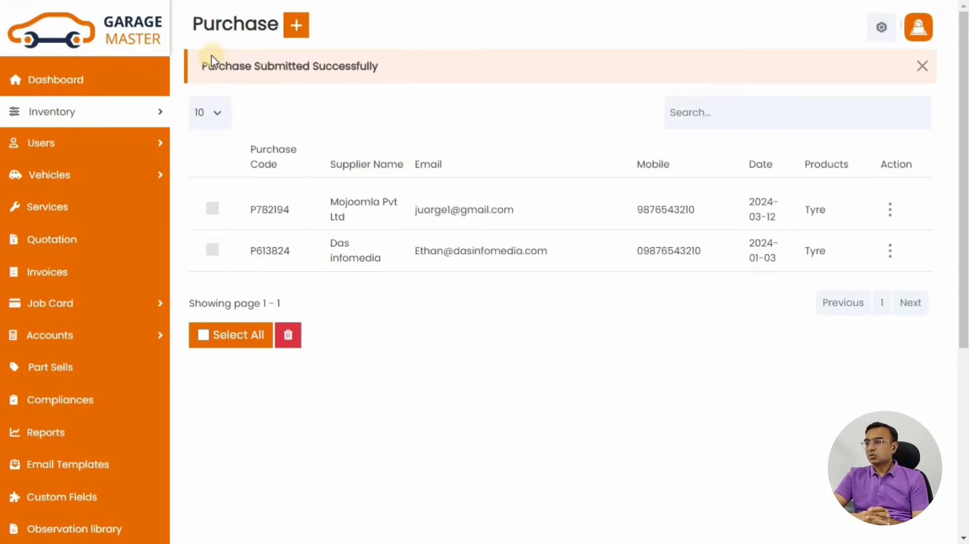
Open the details of purchase P782194 from the purchase list
drag(208, 73, 415, 67)
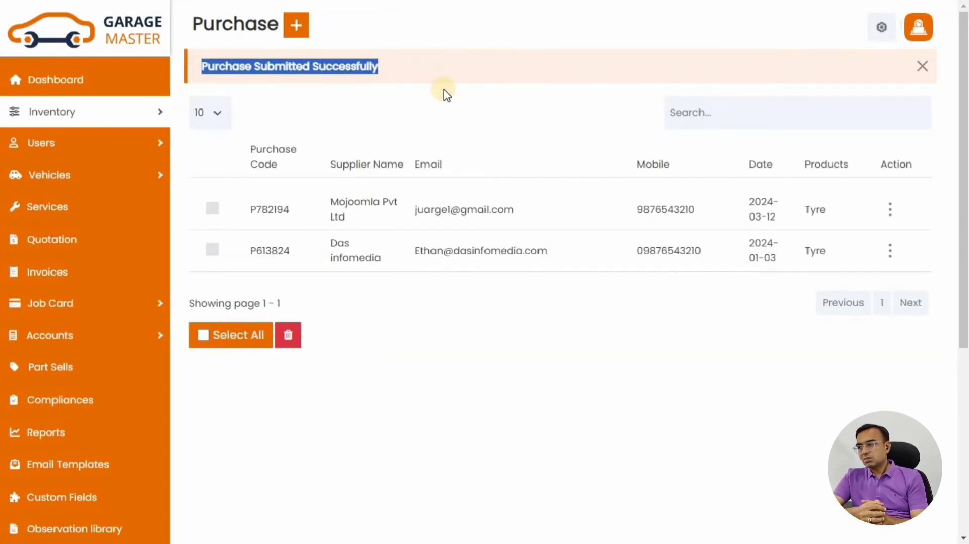
click(448, 110)
drag(248, 214, 522, 210)
click(535, 144)
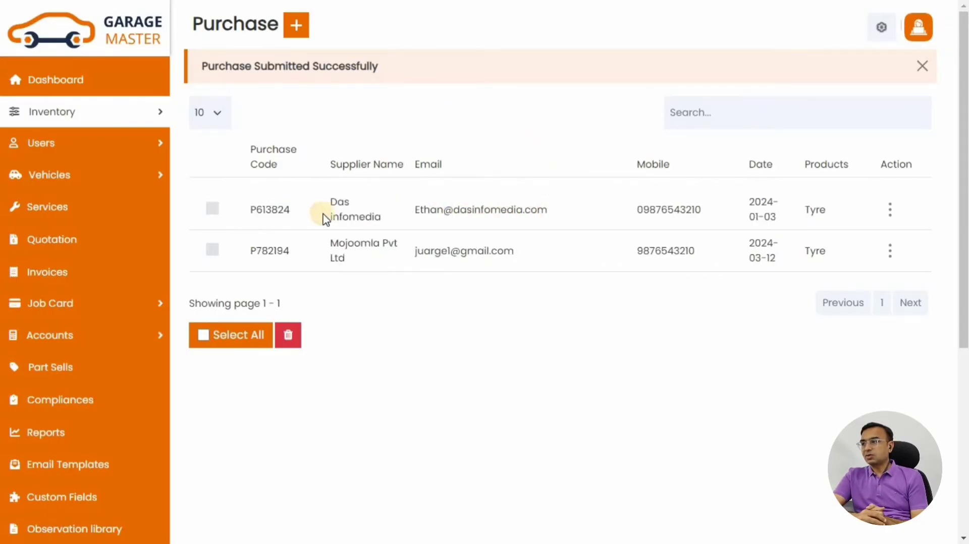
click(345, 243)
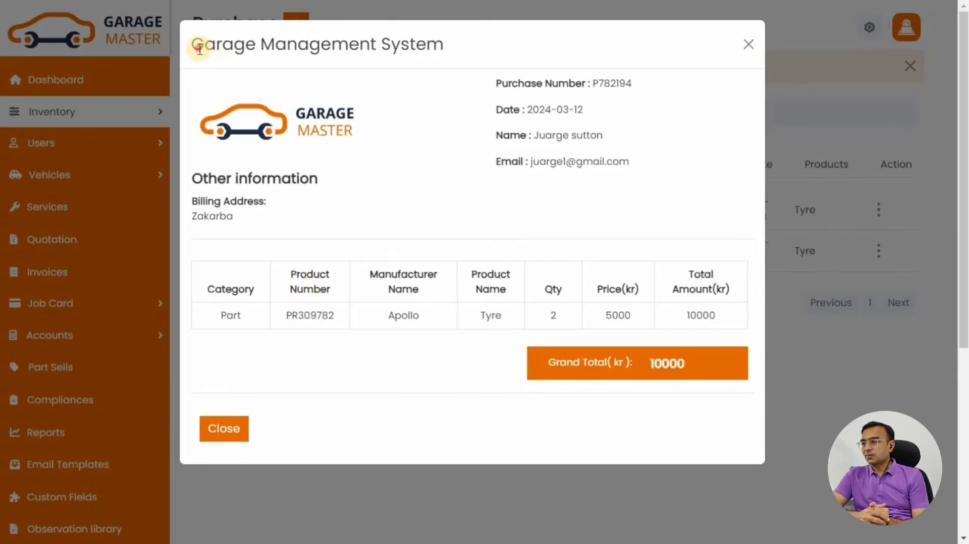
Review the purchase information and item table, close it, and return to the Dashboard
drag(199, 49, 309, 126)
triple_click(209, 180)
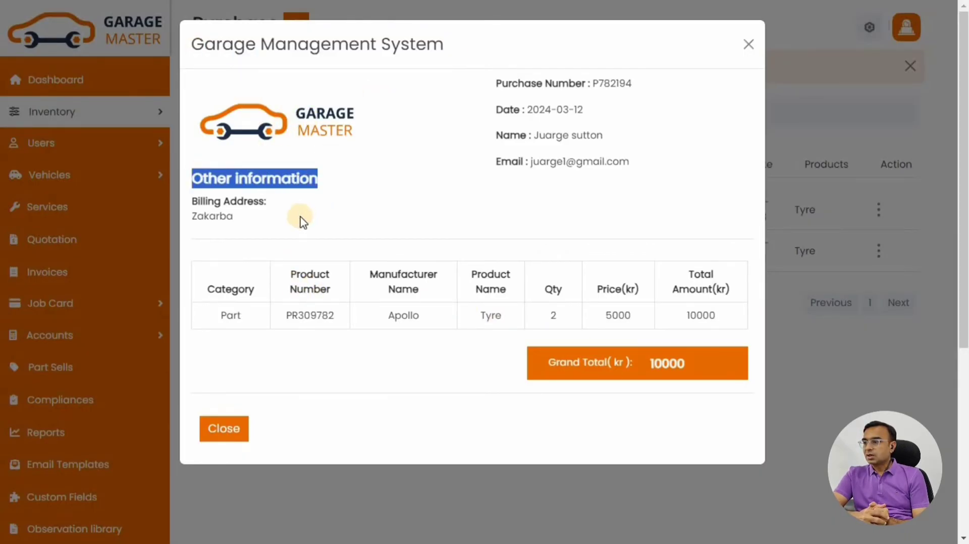
click(210, 244)
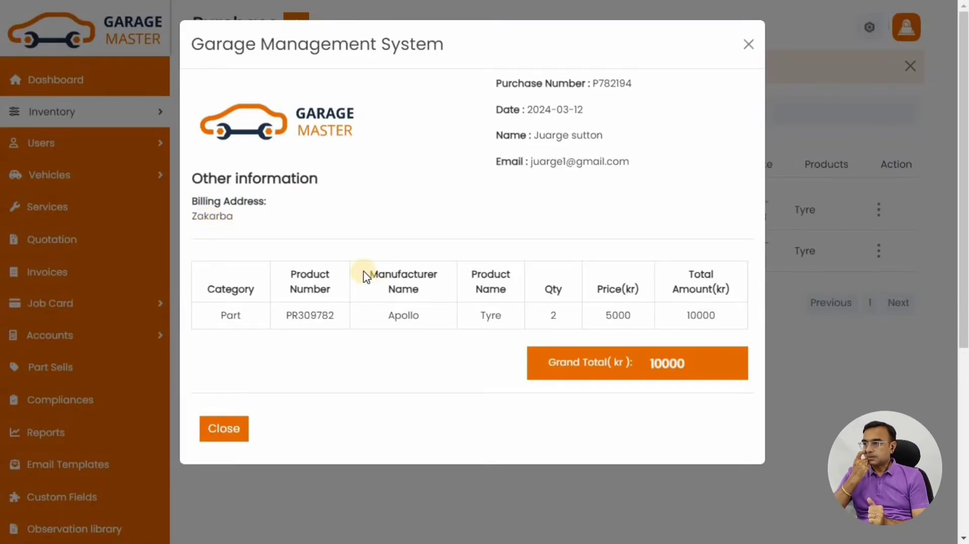
drag(361, 266, 426, 318)
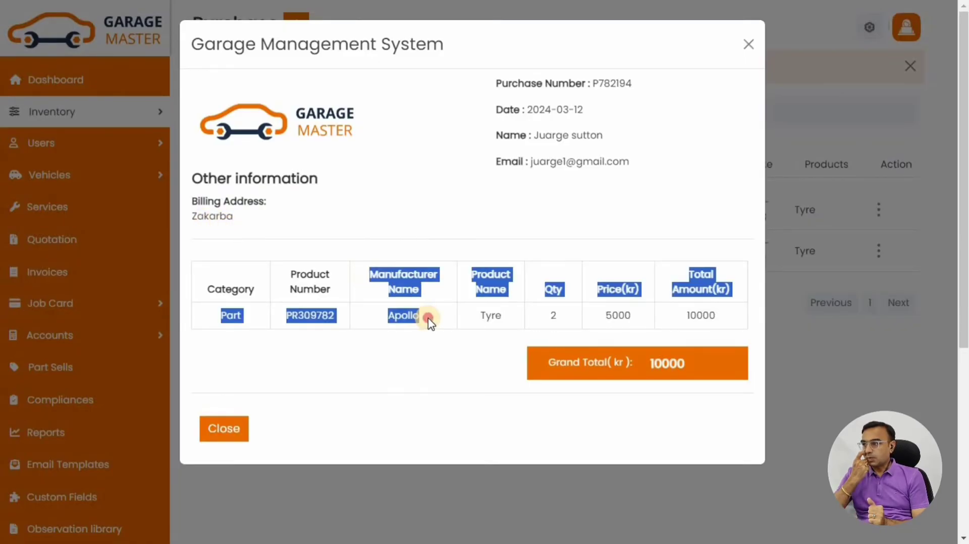
click(554, 317)
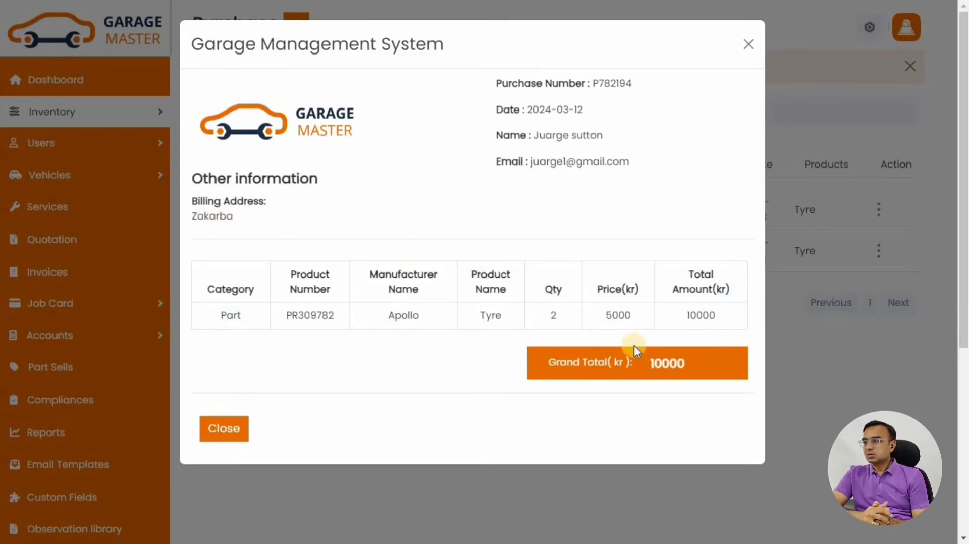
click(226, 430)
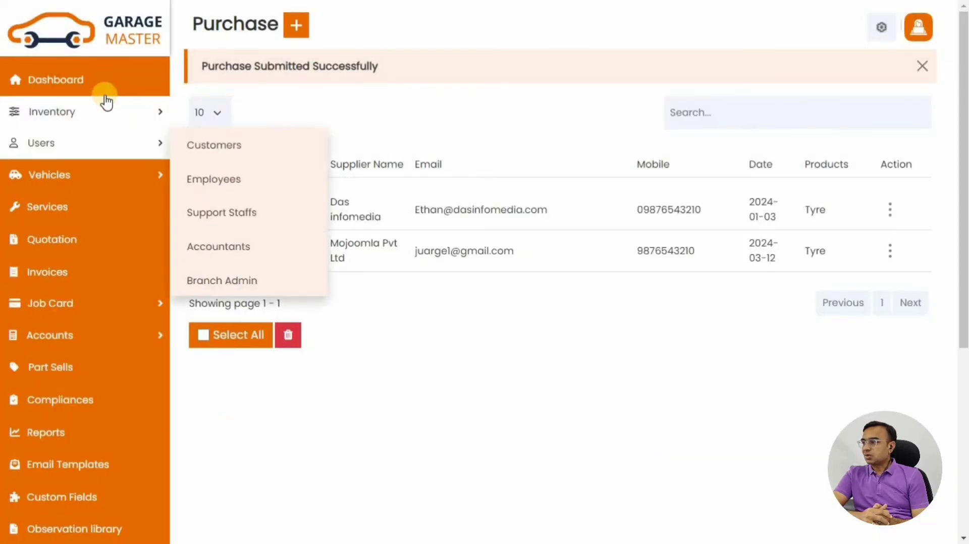
click(91, 82)
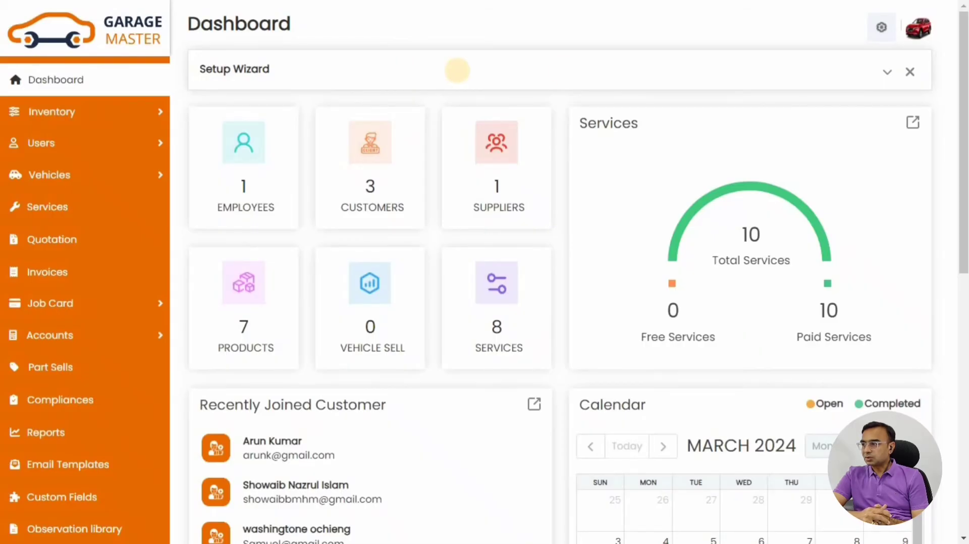
Expand the Setup Wizard to show all nine steps, Settings to Job Card, completed
click(887, 74)
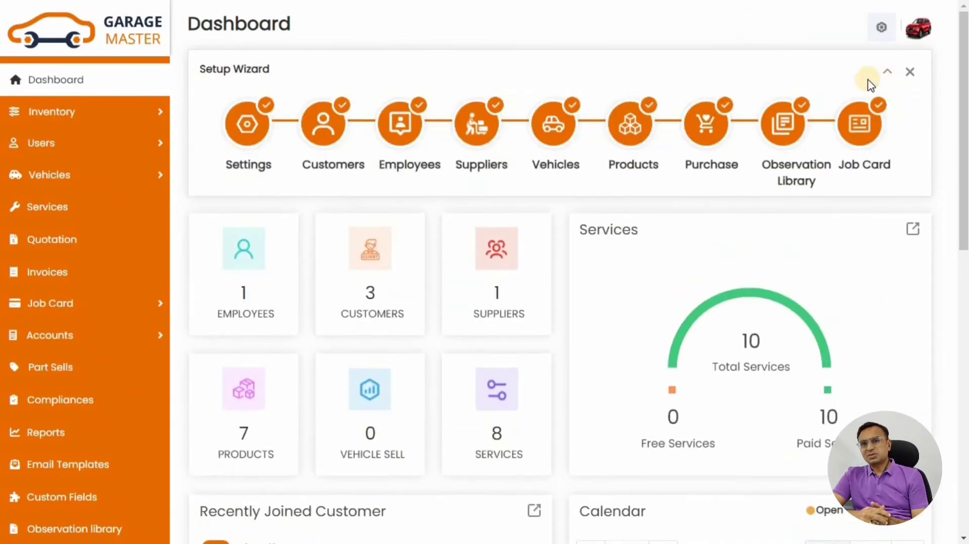
Start a new observation in the Observation Library for the General vehicle model
click(781, 128)
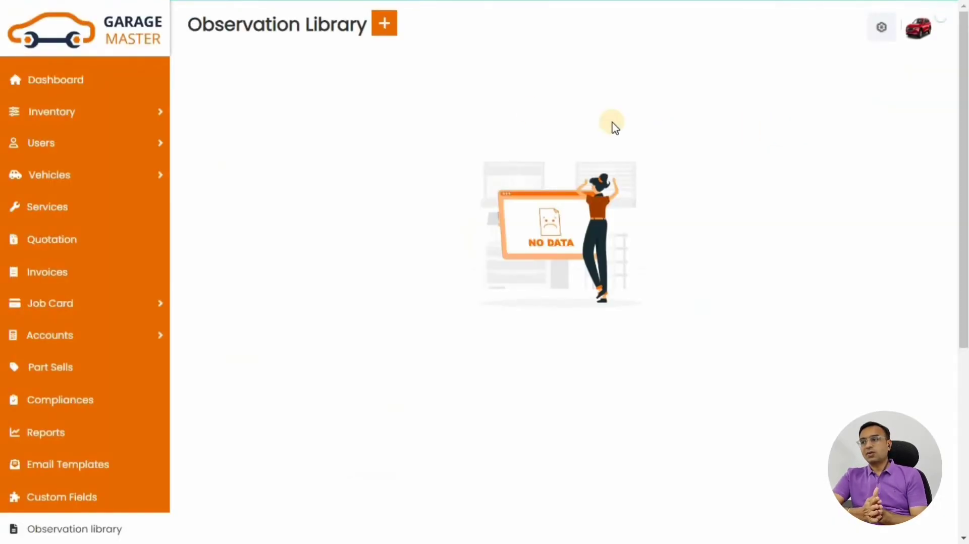
click(384, 25)
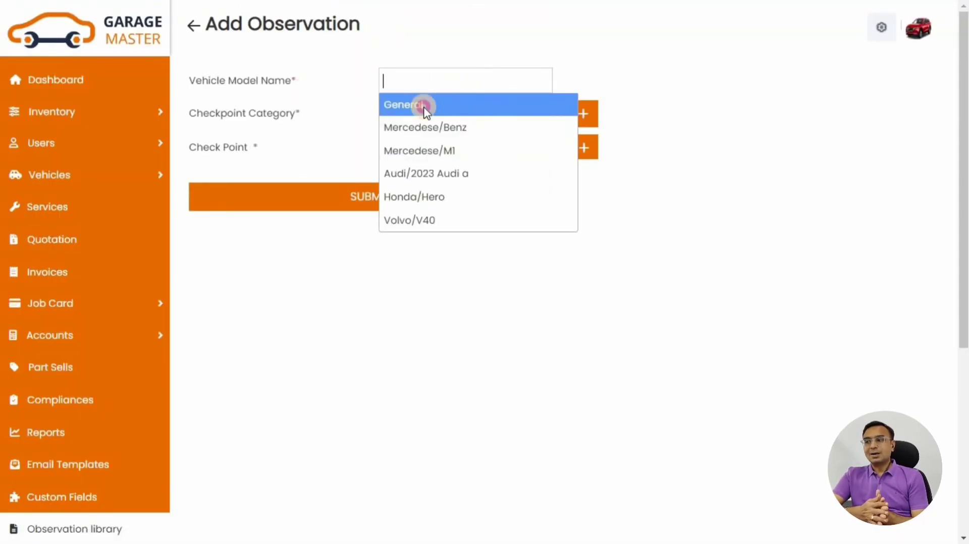
click(425, 105)
click(422, 119)
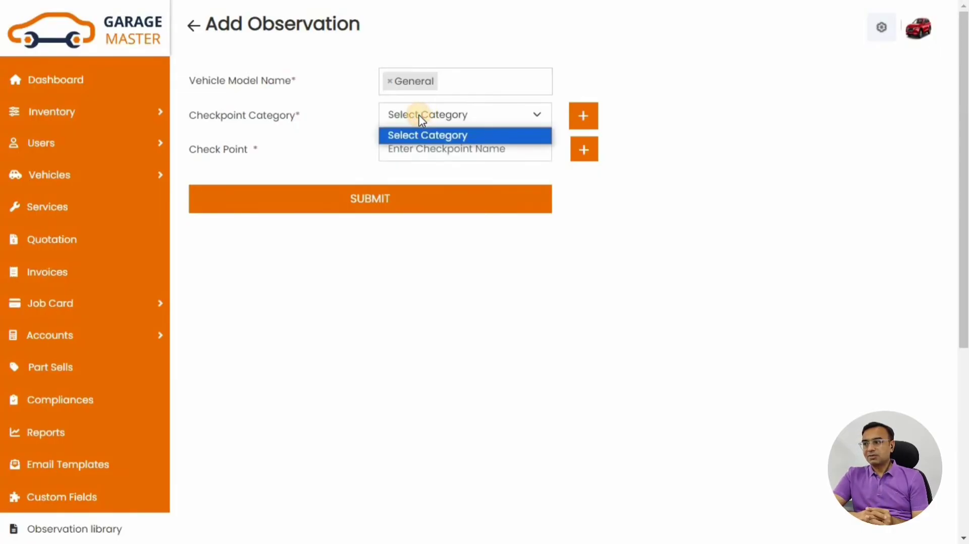
click(507, 116)
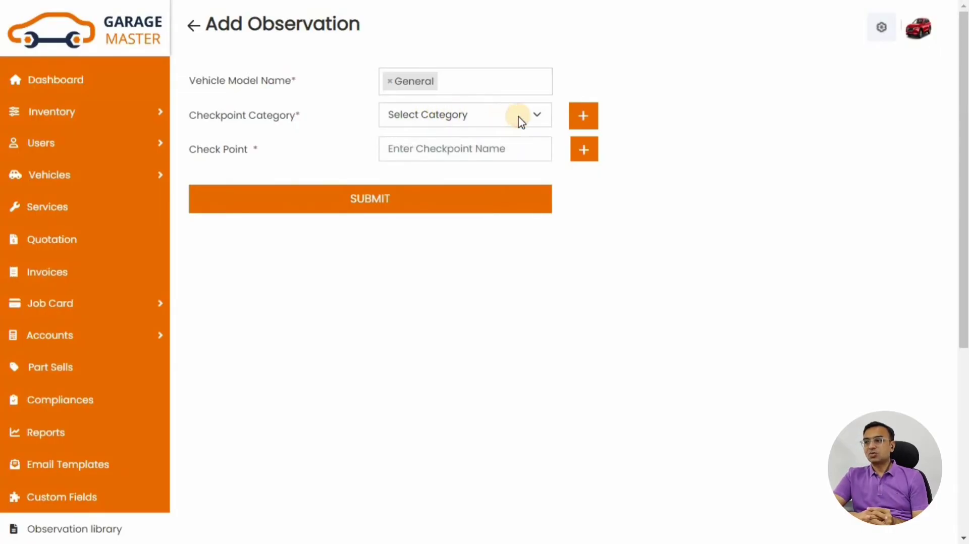
Create the Brake checkpoint category and save the observation with checkpoint Brake Liner
click(583, 116)
click(409, 88)
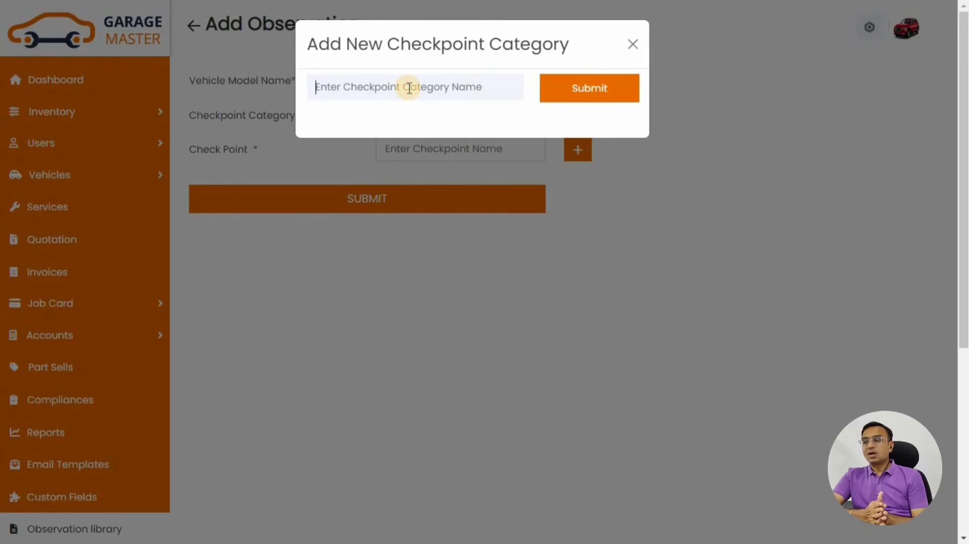
text(Brake)
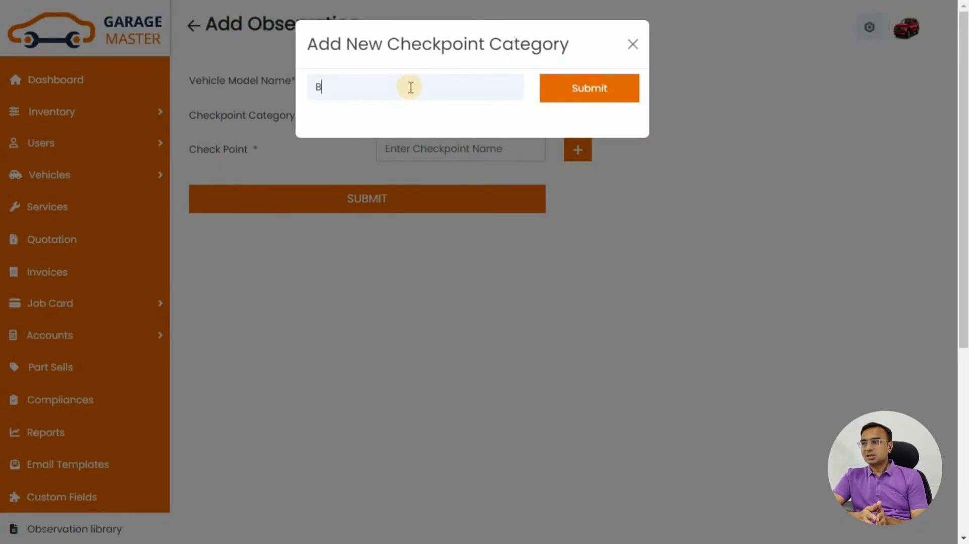
click(608, 96)
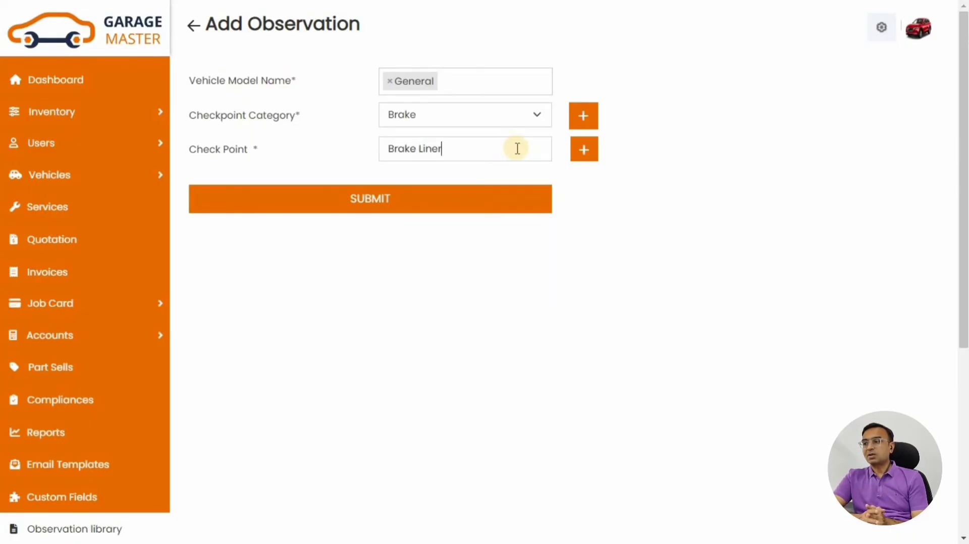
click(367, 200)
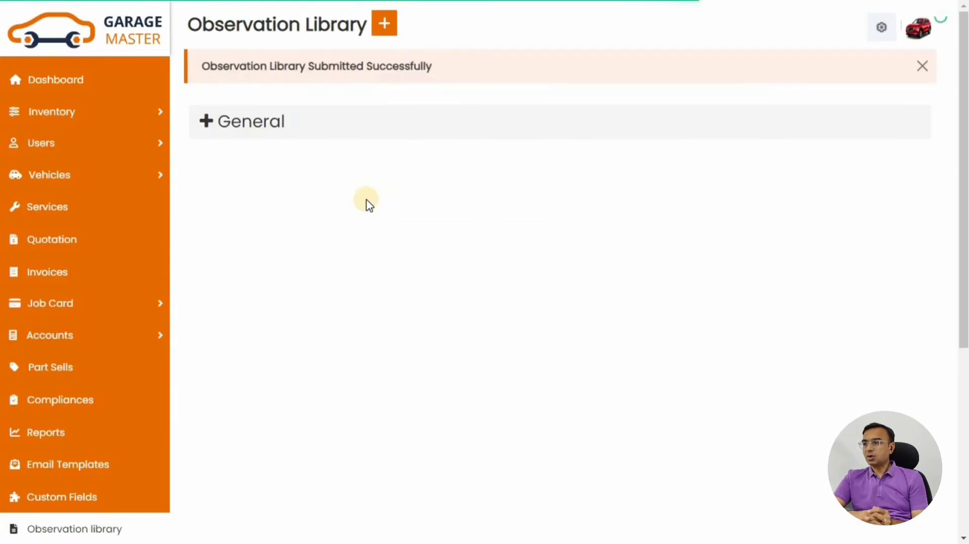
Expand General and Brake to show the Brake Pad and Brake Liner checkpoints, then return to the Dashboard
drag(201, 66, 444, 67)
click(218, 122)
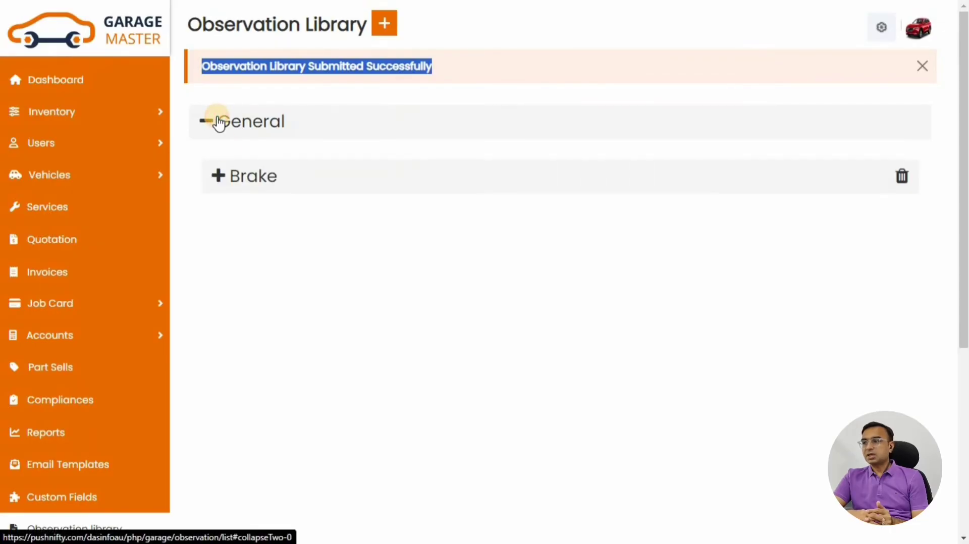
click(235, 179)
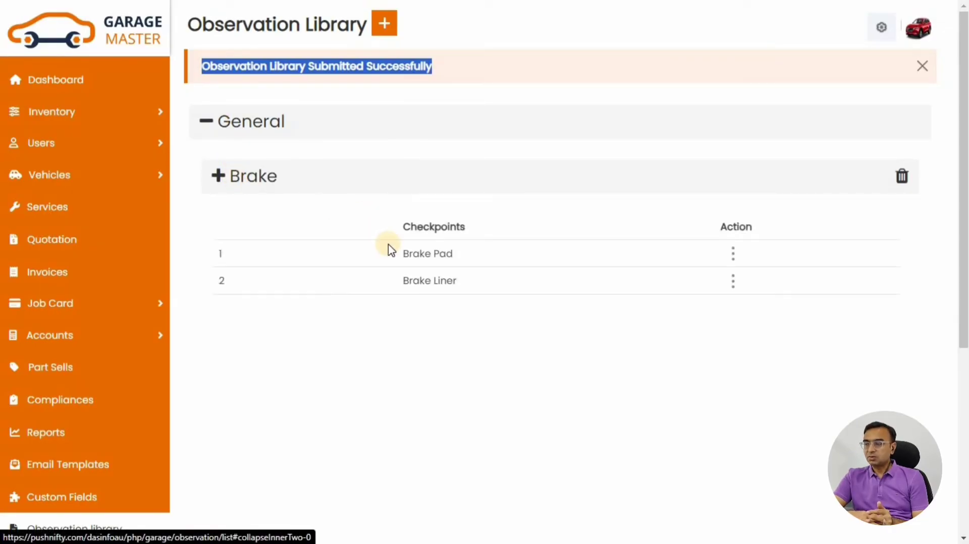
drag(392, 249, 454, 254)
drag(392, 281, 475, 295)
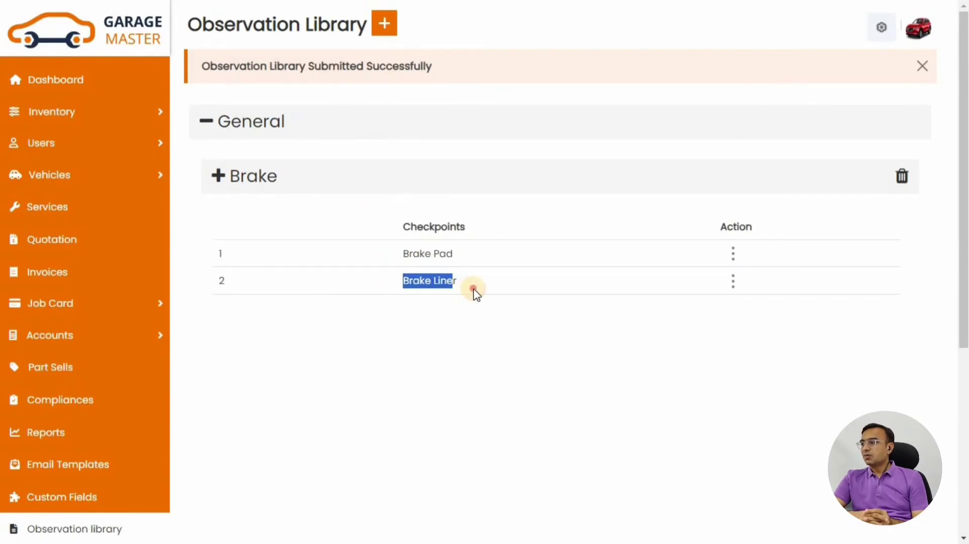
drag(414, 283, 451, 280)
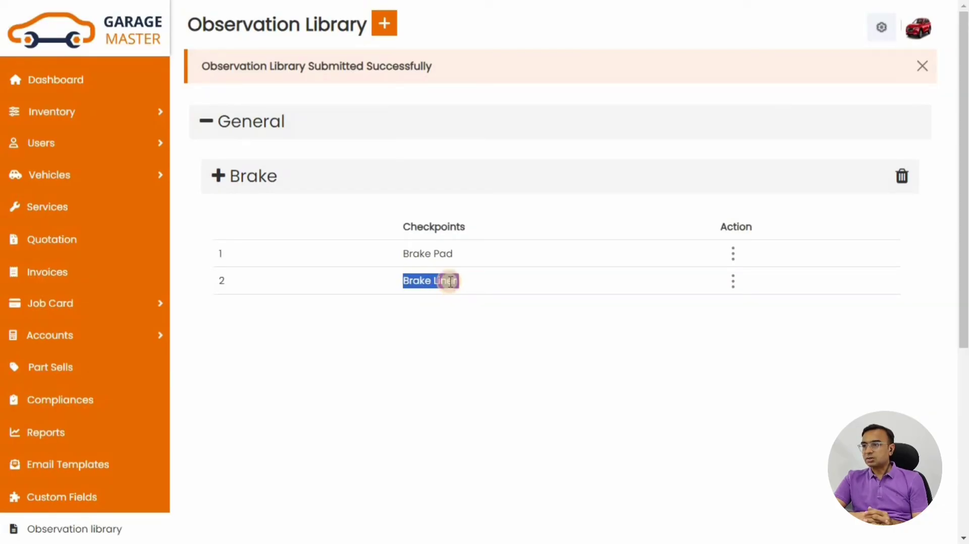
click(734, 282)
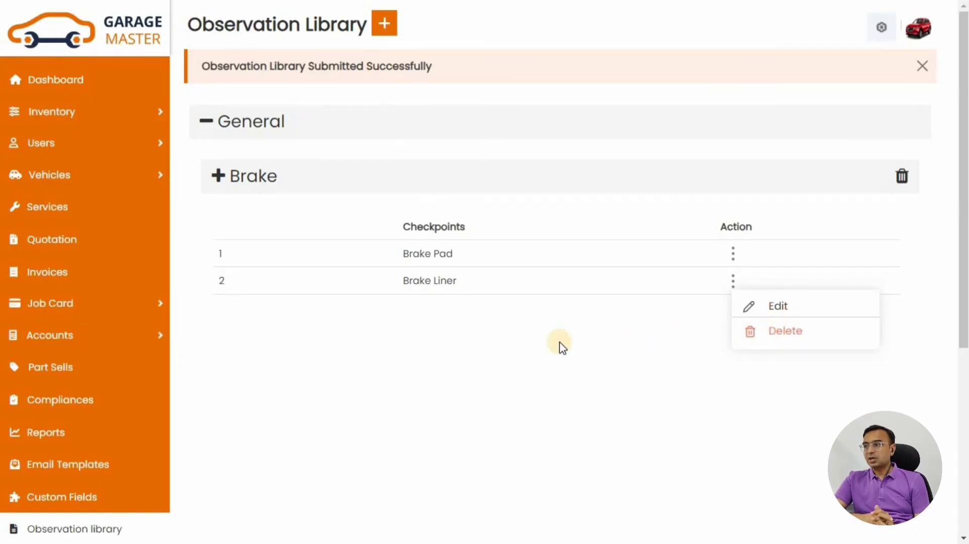
click(322, 154)
click(86, 87)
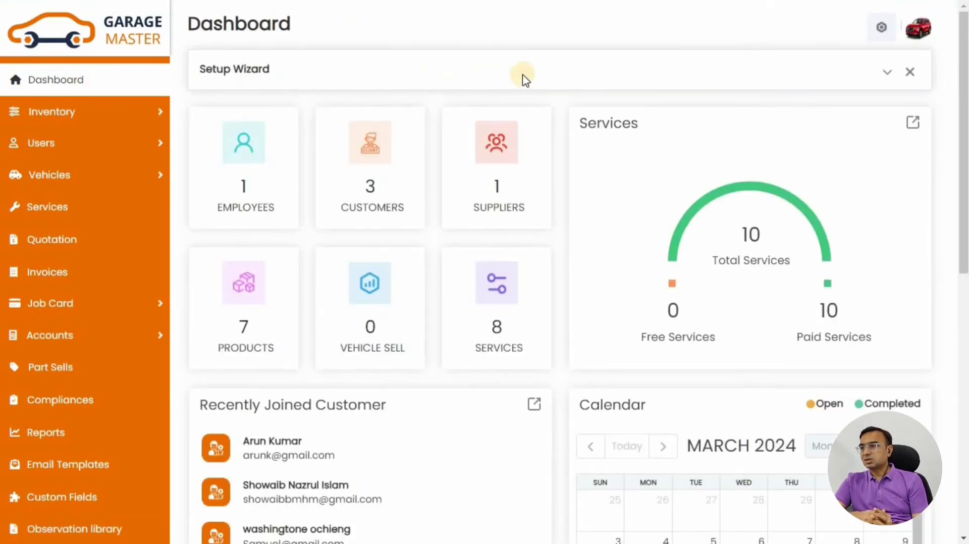
Start job card J000010 for the customer's Volvo V40
click(886, 73)
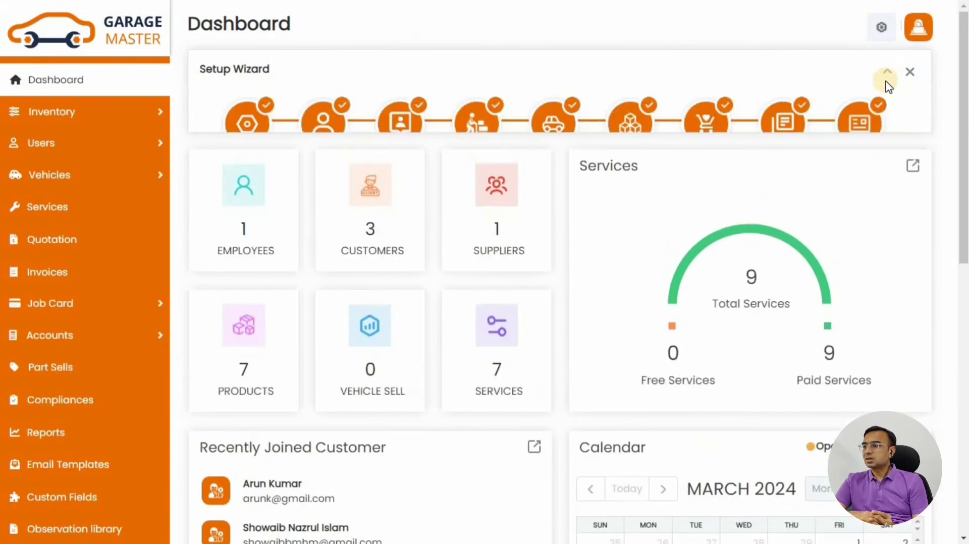
click(858, 122)
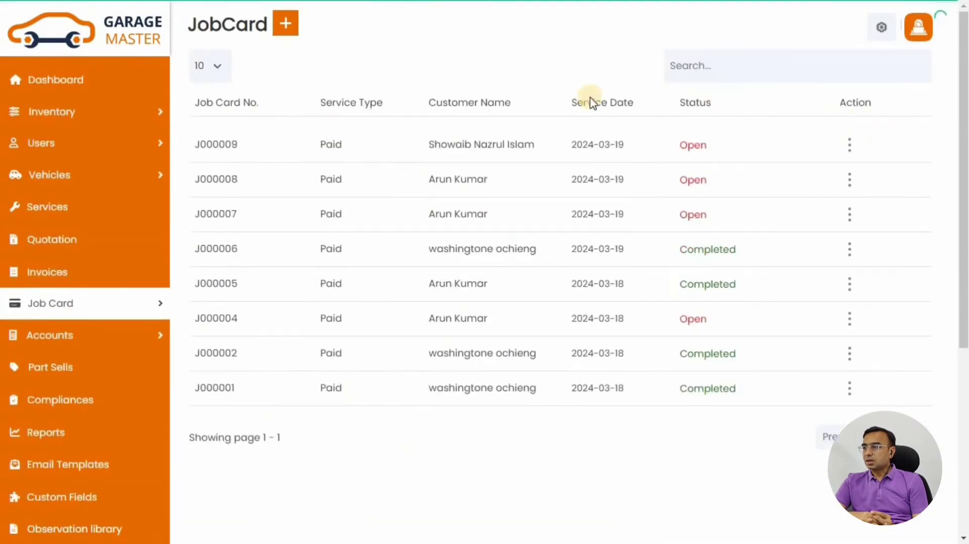
click(281, 26)
drag(379, 103, 347, 103)
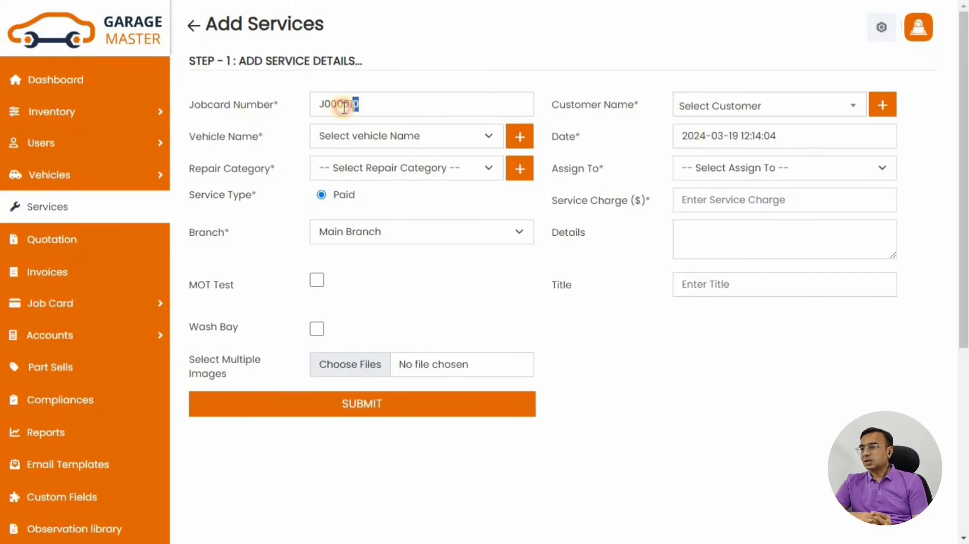
click(764, 107)
click(744, 201)
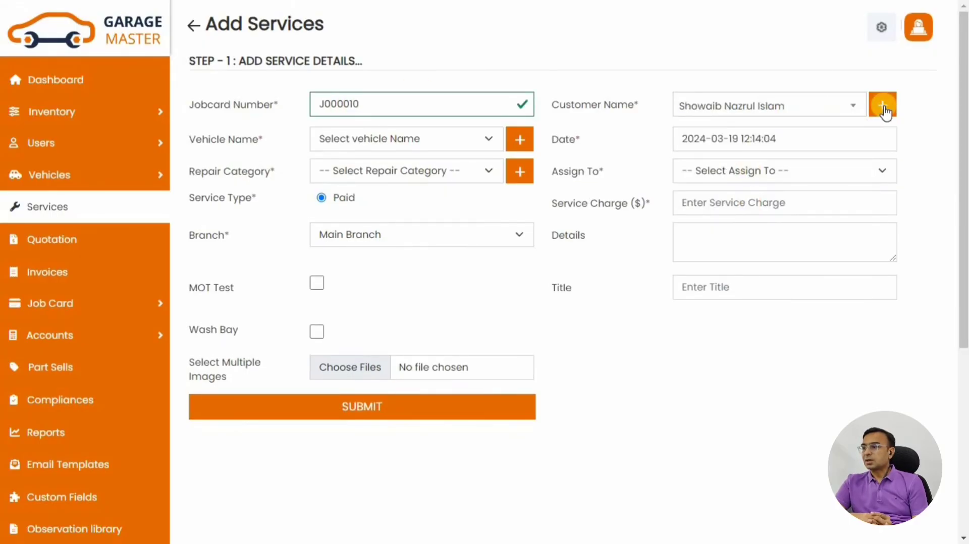
click(416, 142)
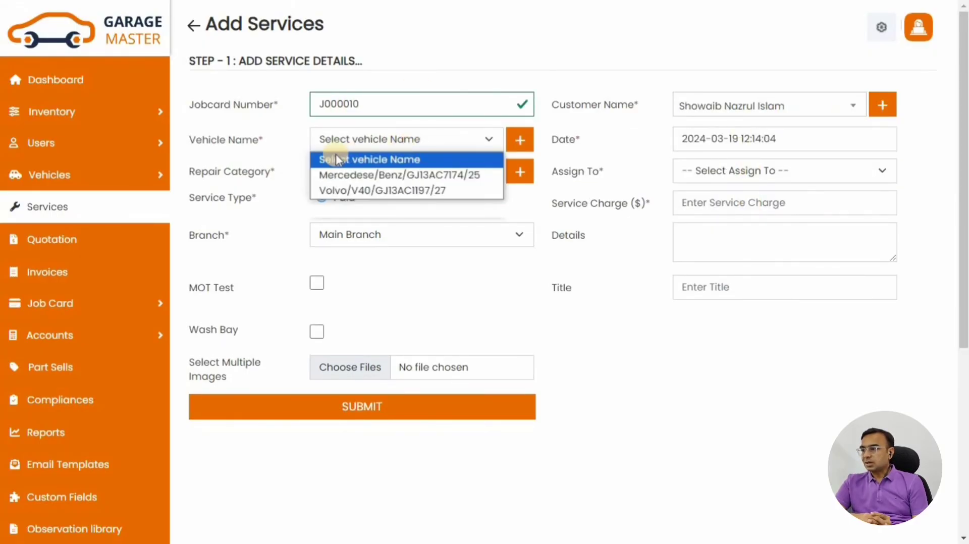
click(328, 191)
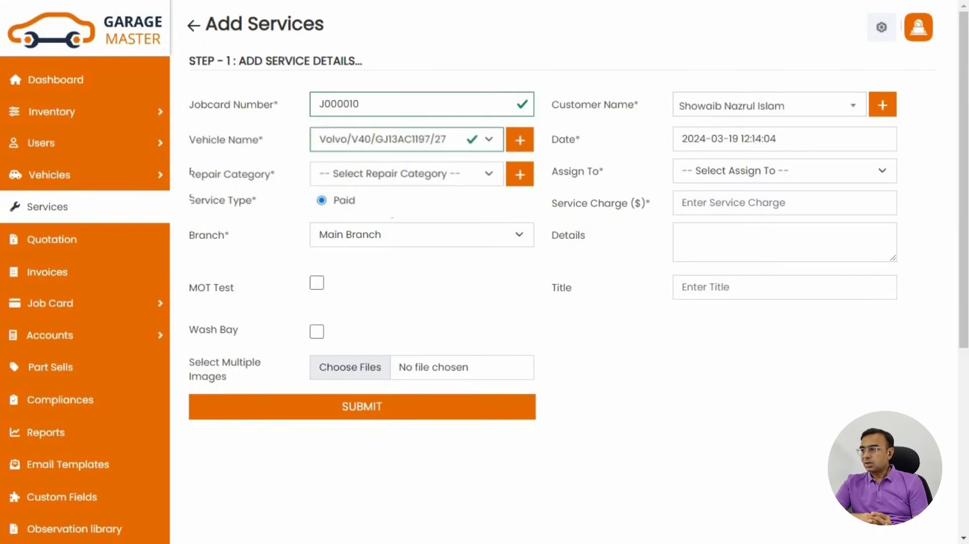
Set the repair category to Breakdown, assign the mechanic, and enter a 500 service charge
click(431, 177)
click(353, 208)
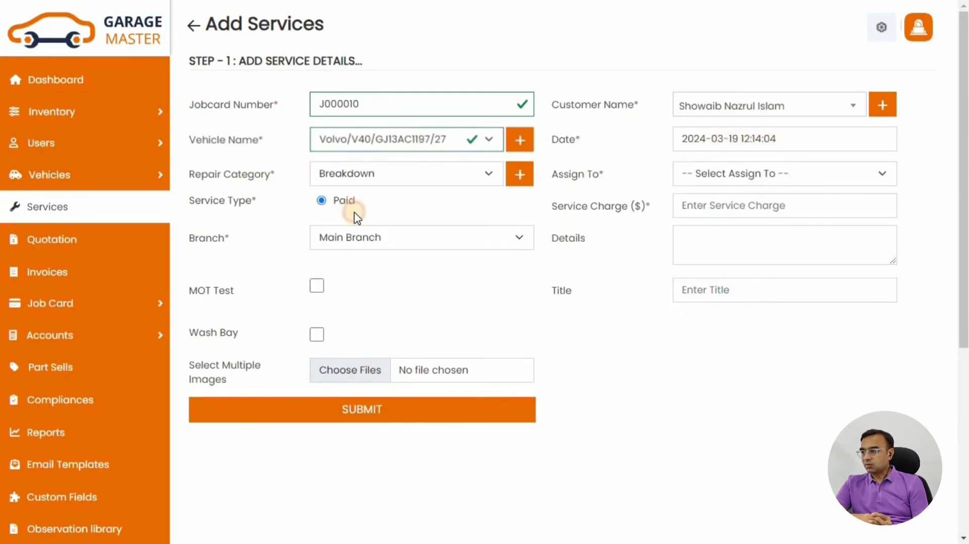
click(722, 178)
click(711, 210)
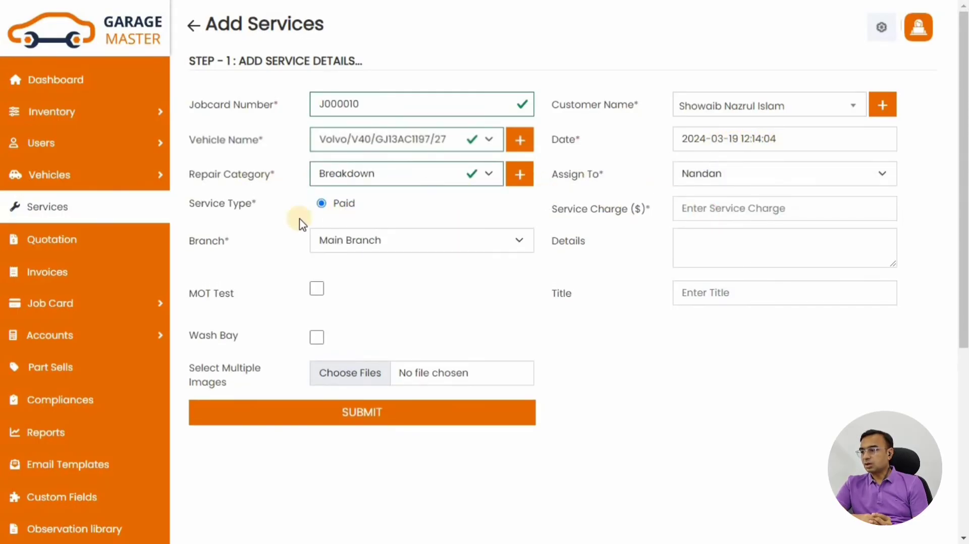
click(751, 207)
text(500)
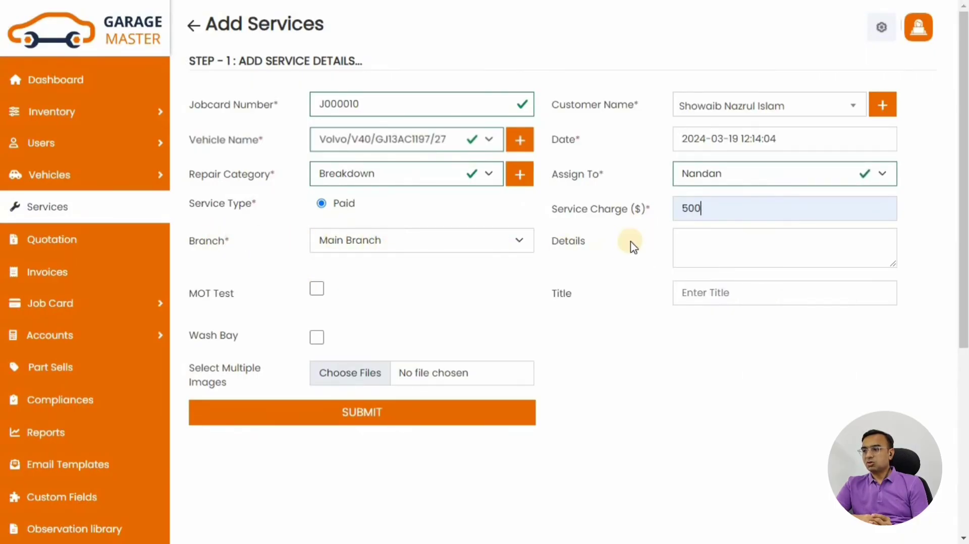
Add MOT and a 250 wash bay charge, attach the V40 left-rear photo, and submit
click(316, 289)
click(317, 338)
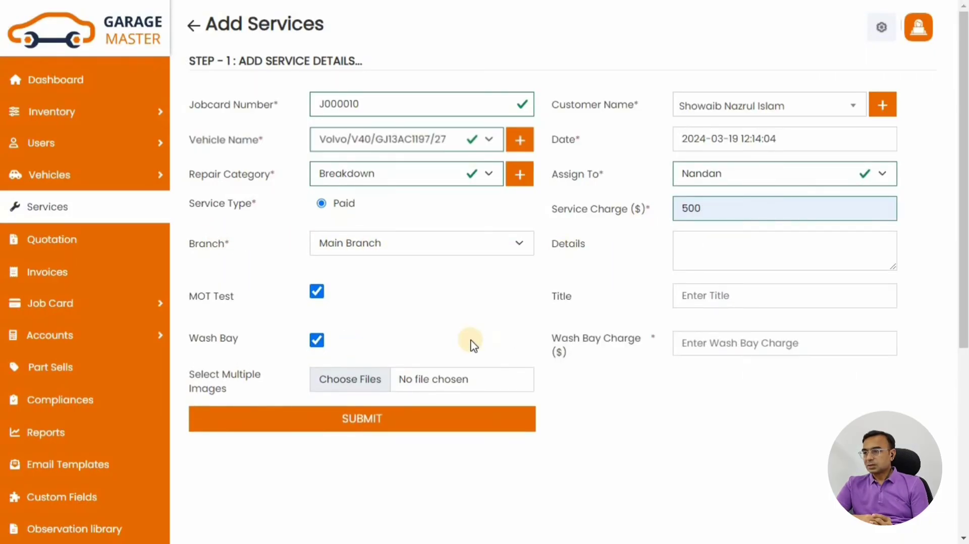
click(735, 342)
text(250)
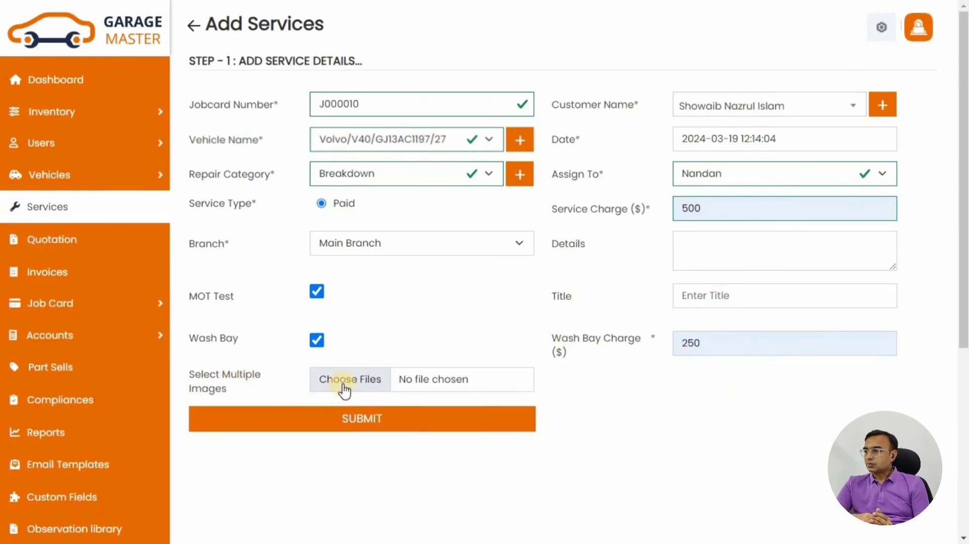
click(343, 388)
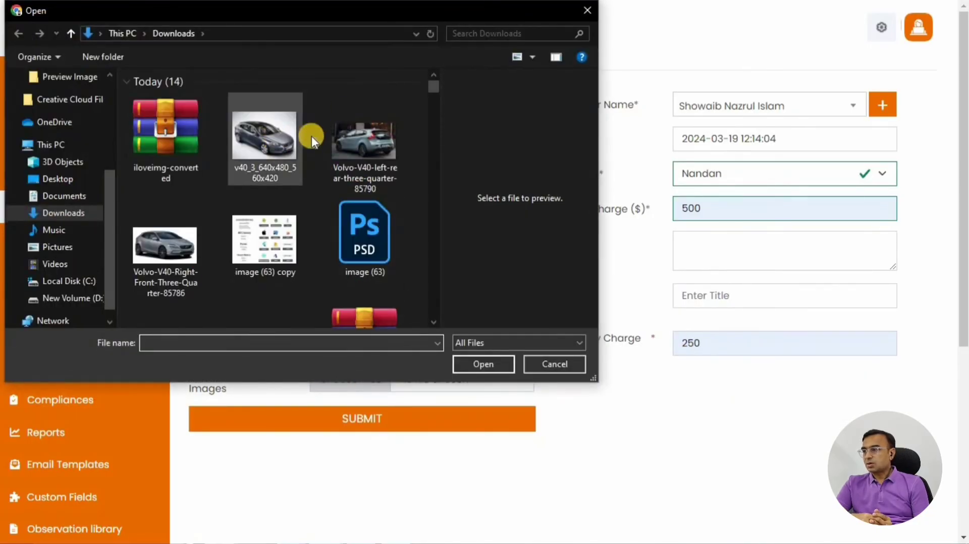
click(364, 144)
click(487, 362)
click(400, 417)
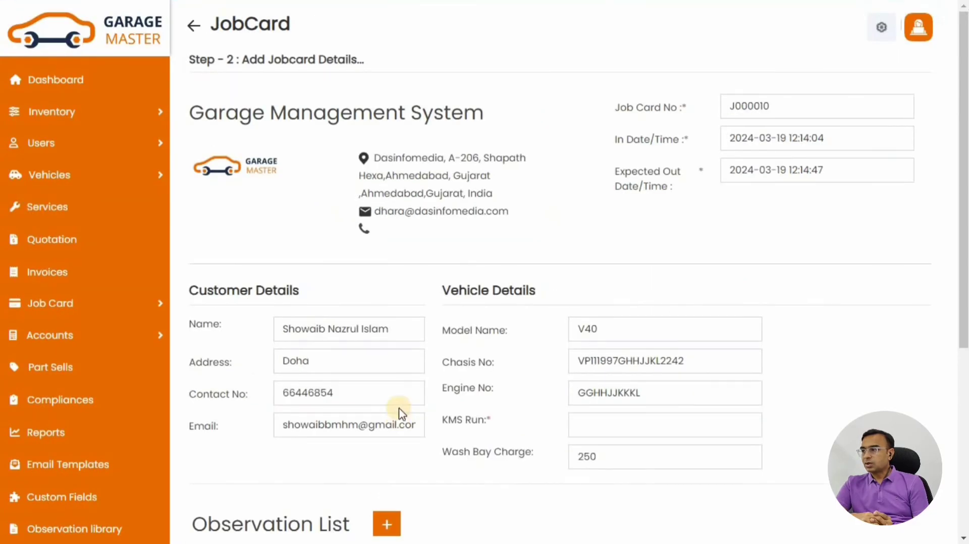
Expand the Observation Points list and the MOT Test View, including step 1 of the MOT details
scroll(368, 234, down, 5)
scroll(345, 200, up, 3)
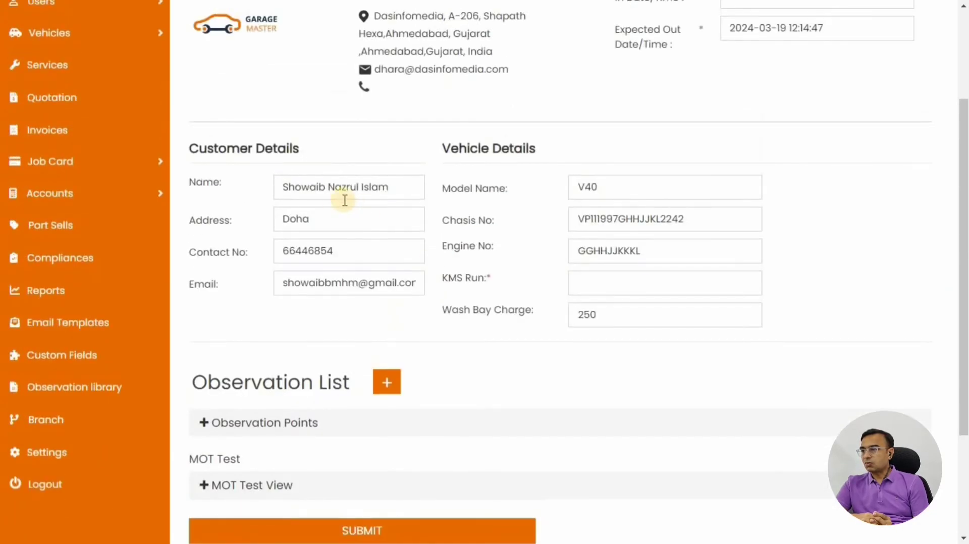
scroll(786, 194, up, 3)
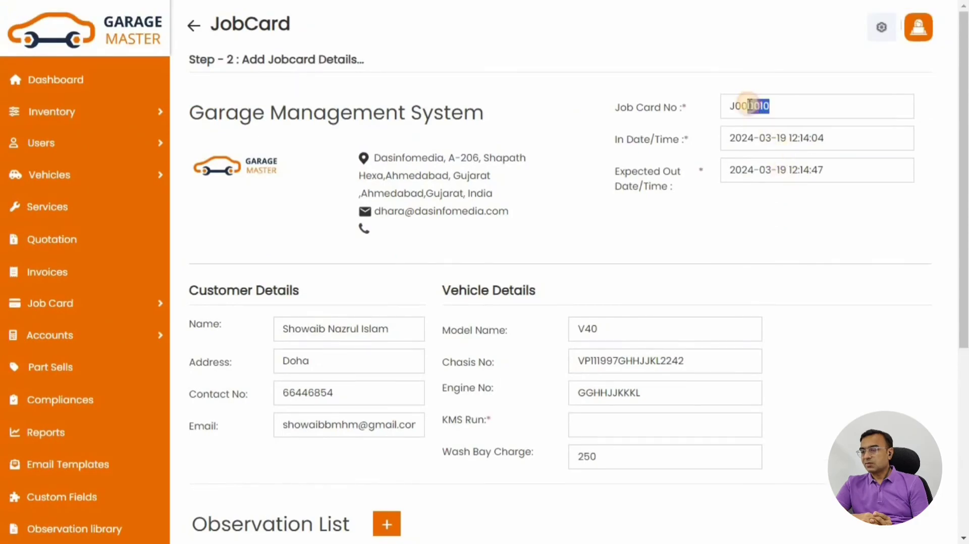
scroll(547, 160, down, 6)
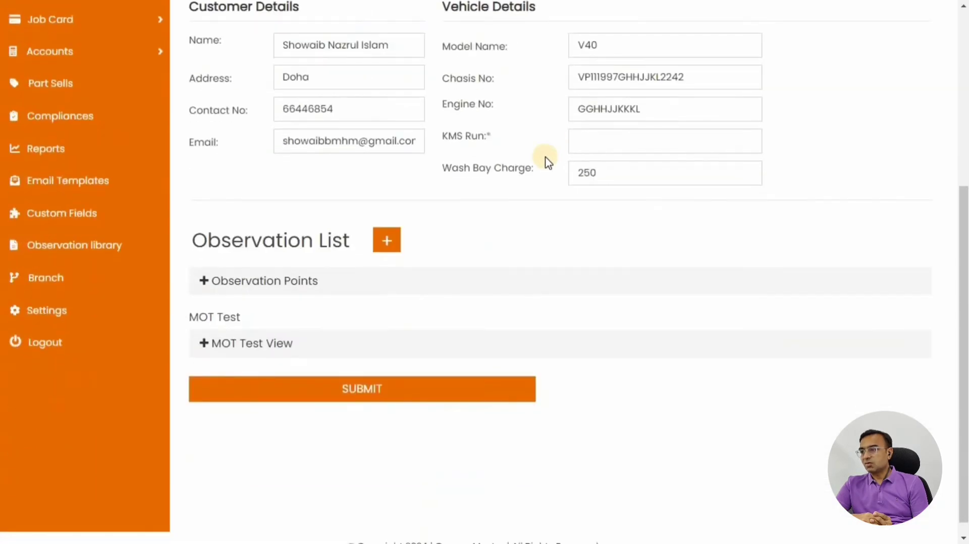
click(290, 282)
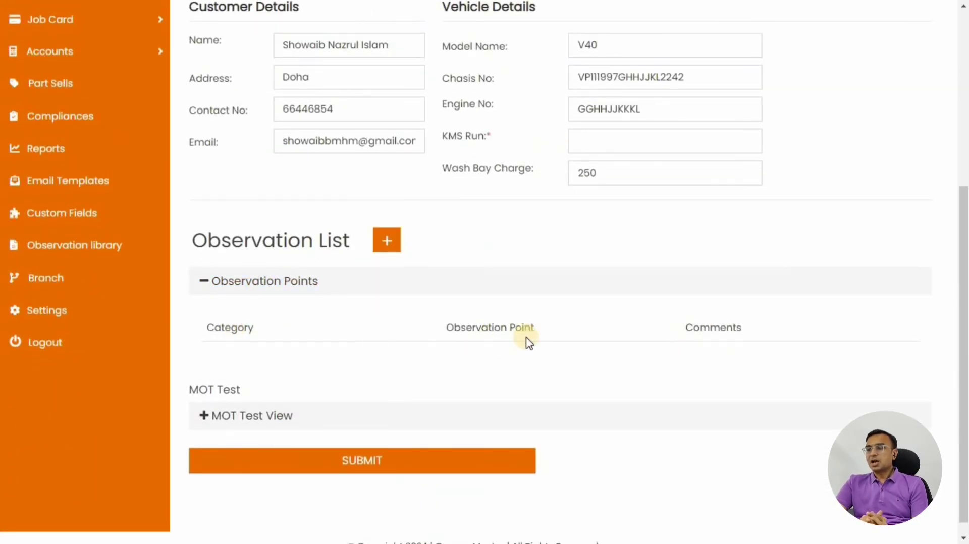
click(272, 415)
scroll(292, 348, down, 2)
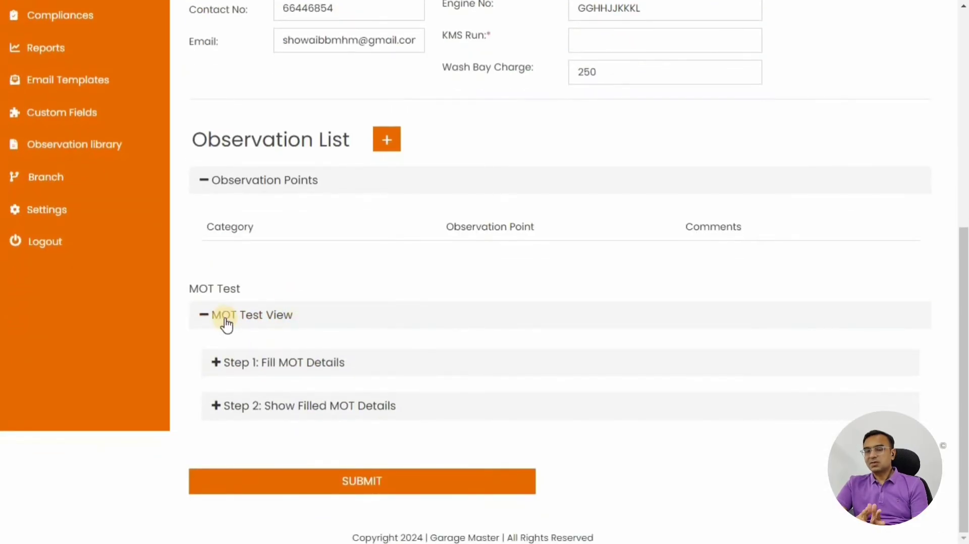
click(250, 366)
scroll(265, 367, down, 3)
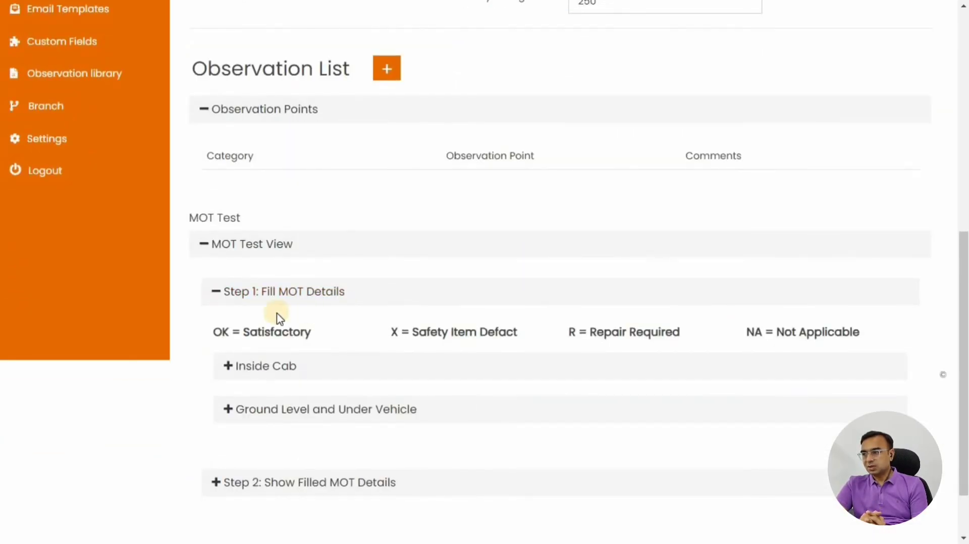
Submit job card J000010 with 1000 entered as KMS Run
click(374, 493)
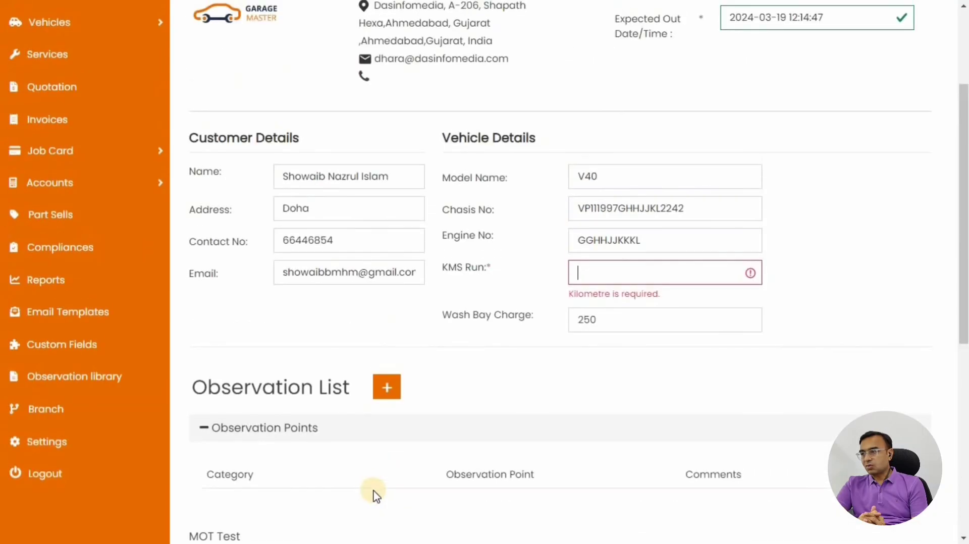
text(1000)
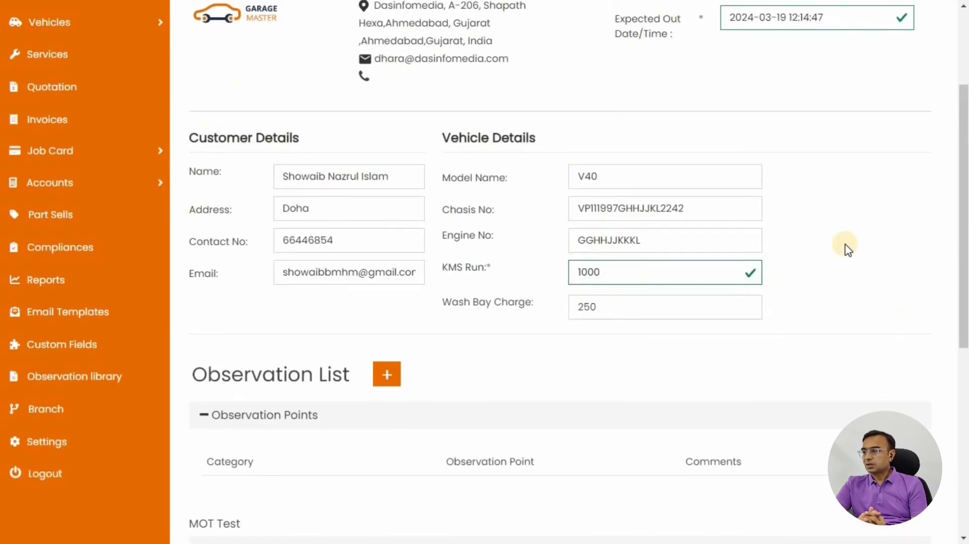
scroll(366, 389, down, 8)
click(323, 481)
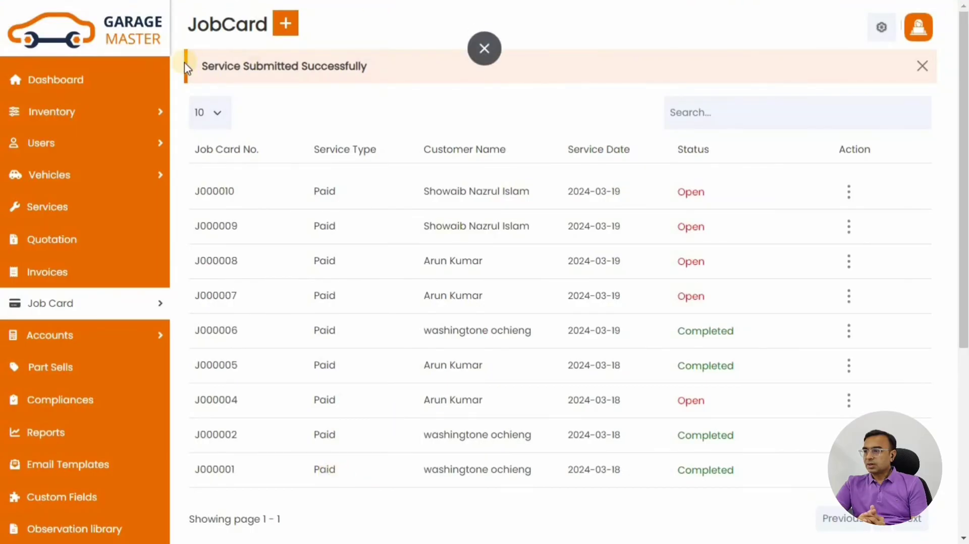
Check the success message and the Open J000010 entry, then return to the dashboard
drag(187, 68, 367, 69)
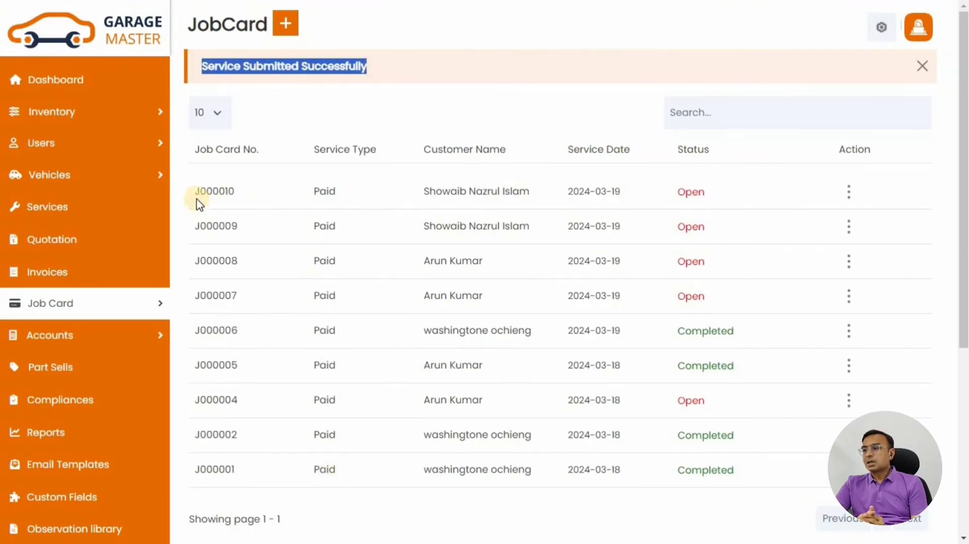
drag(199, 201, 244, 195)
click(228, 190)
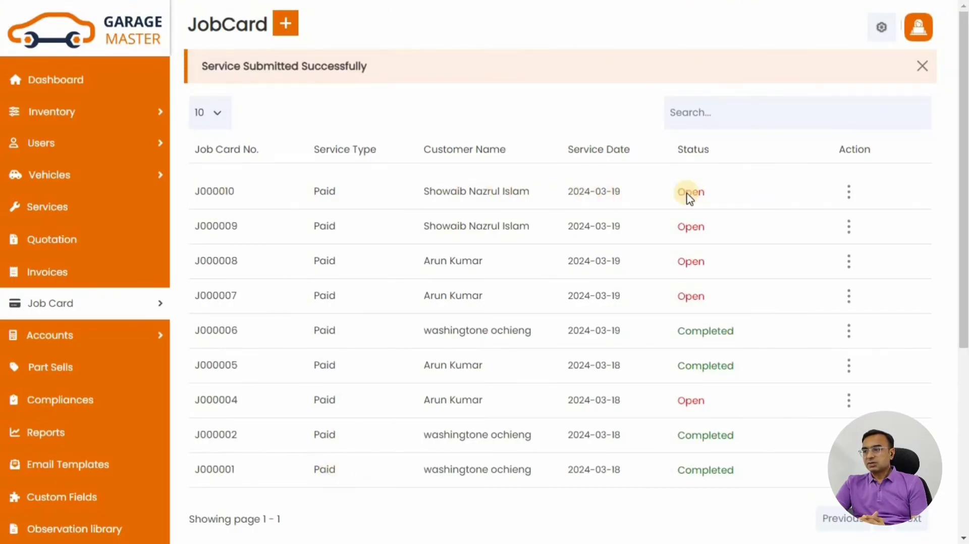
click(84, 82)
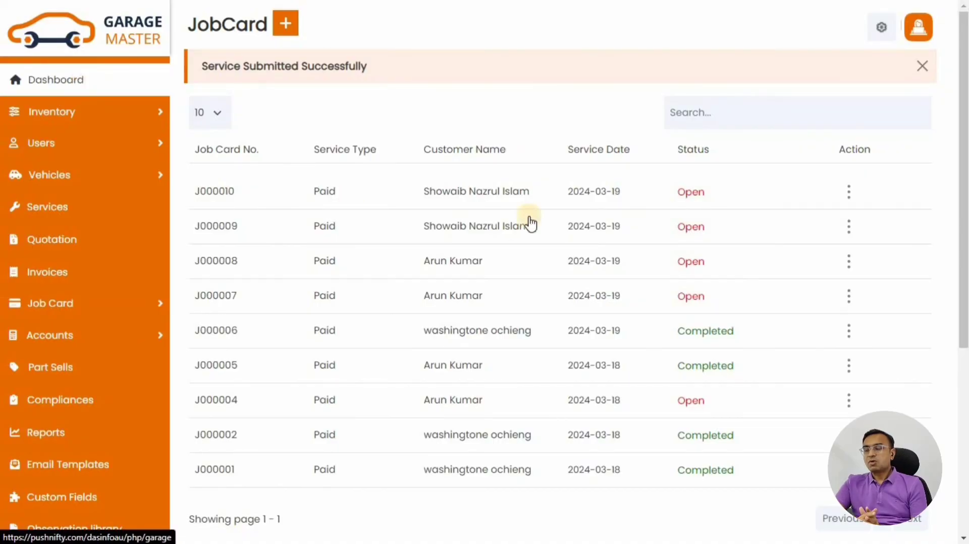